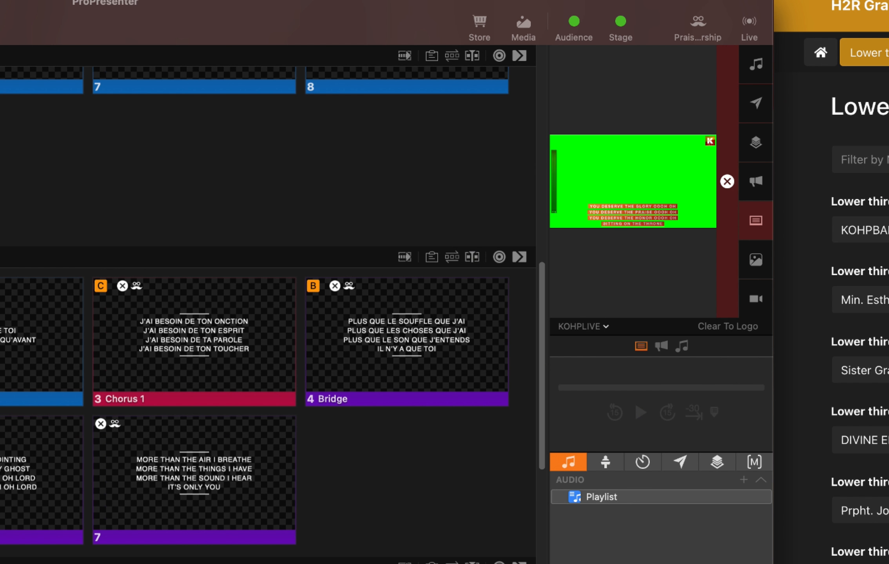
Step: Test press the PP7 button in Companion twice to check that it toggles ProPresenter's audience screens
left_click(640, 161)
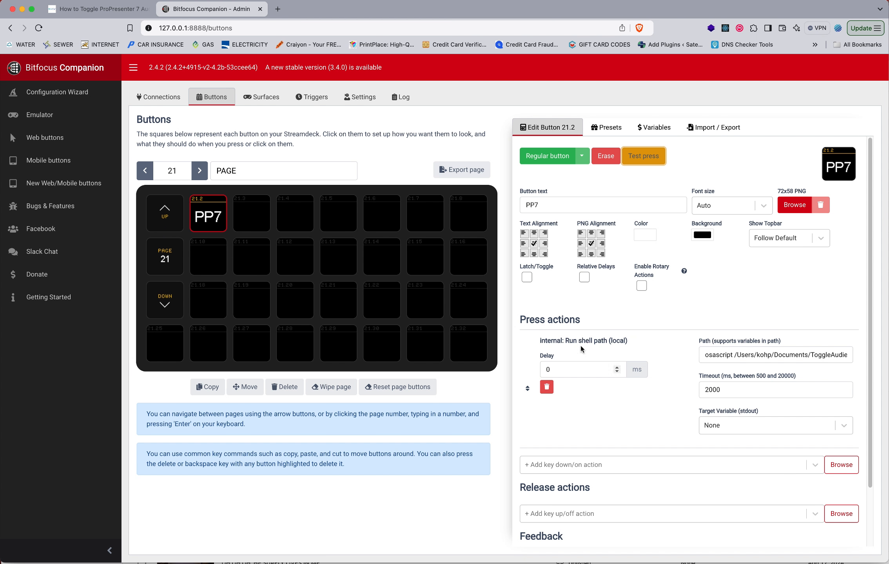
left_click(640, 161)
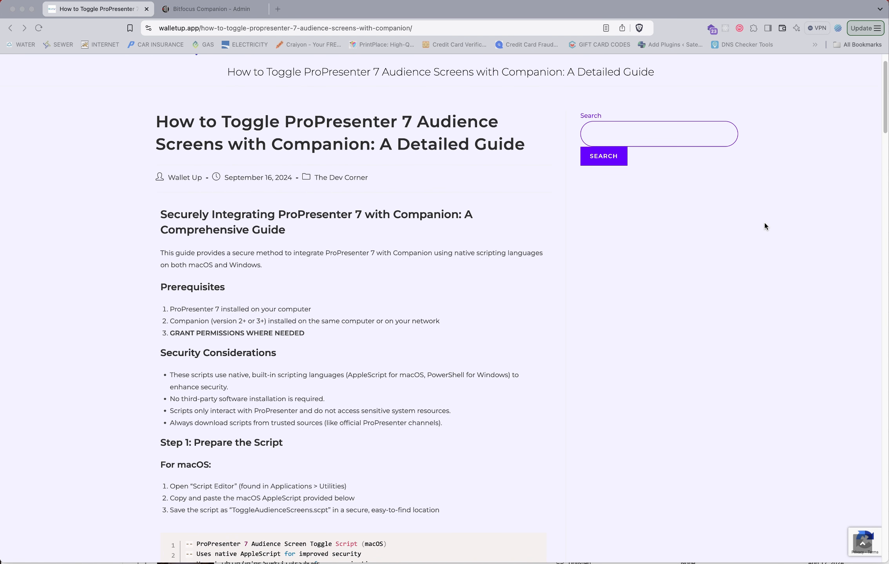
Step: Copy the macOS AppleScript from Step 1 of the guide on toggling ProPresenter 7 audience screens
scroll(764, 223, "up", 1)
scroll(764, 223, "down", 3)
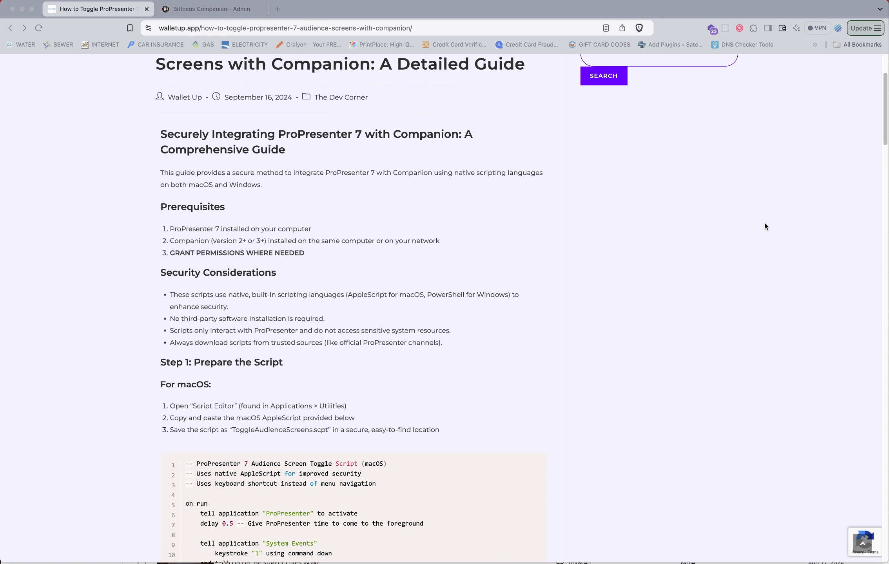
scroll(764, 223, "up", 3)
scroll(765, 223, "up", 1)
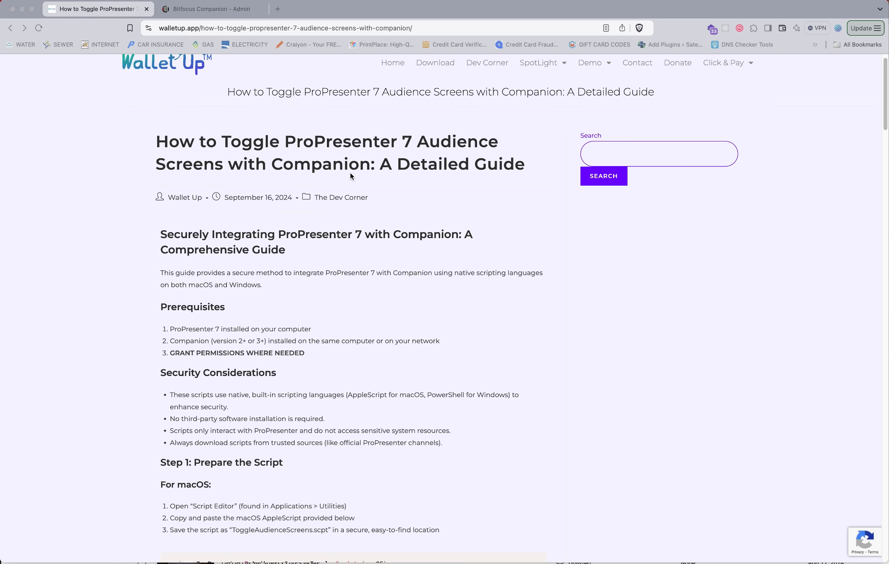
scroll(271, 328, "down", 2)
scroll(271, 328, "down", 20)
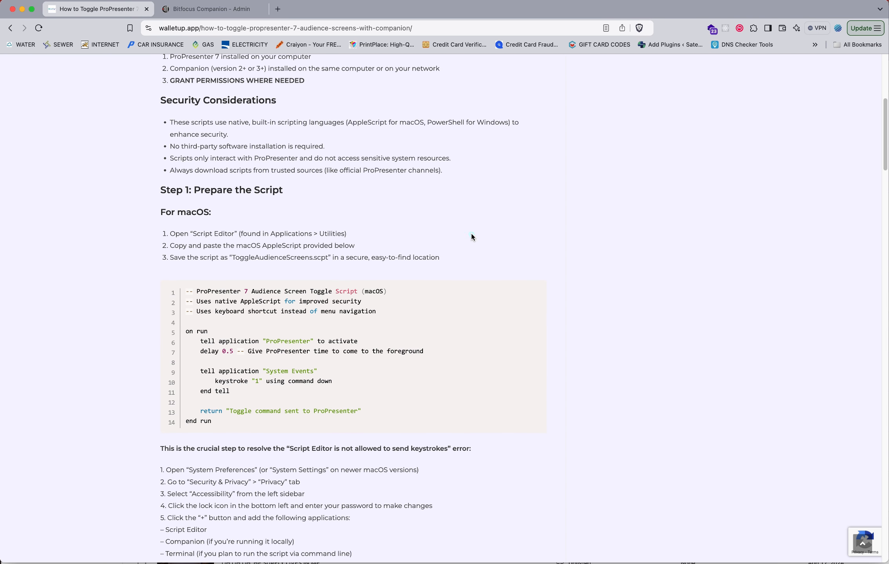
scroll(472, 235, "down", 8)
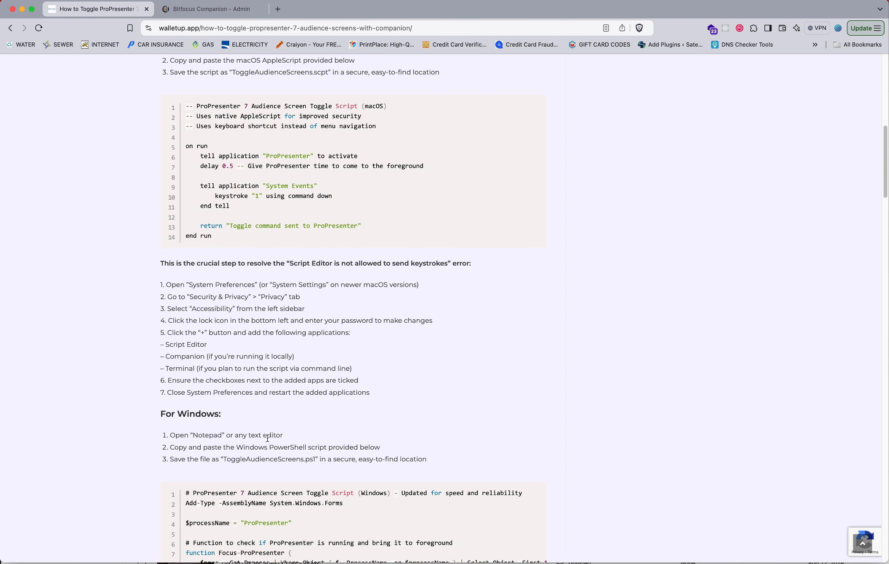
scroll(267, 438, "up", 16)
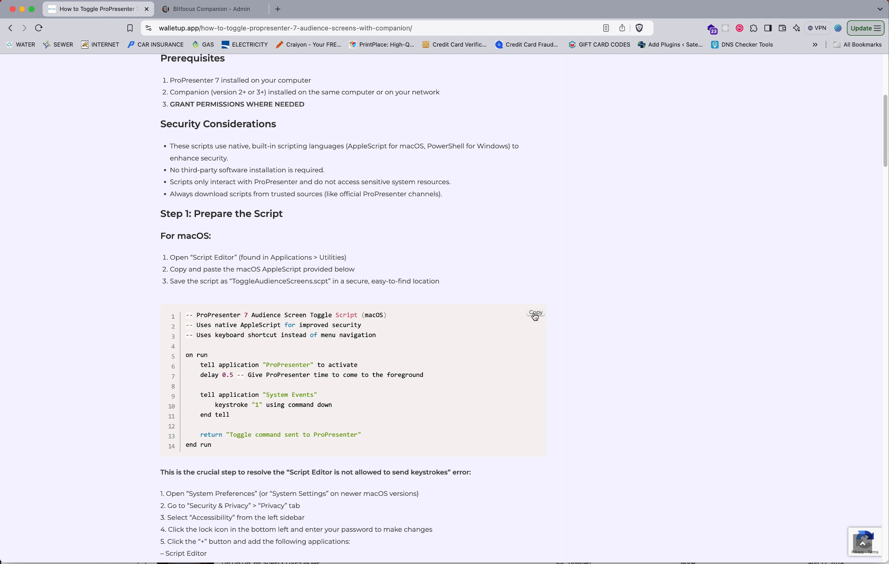
left_click(535, 316)
scroll(598, 257, "up", 1)
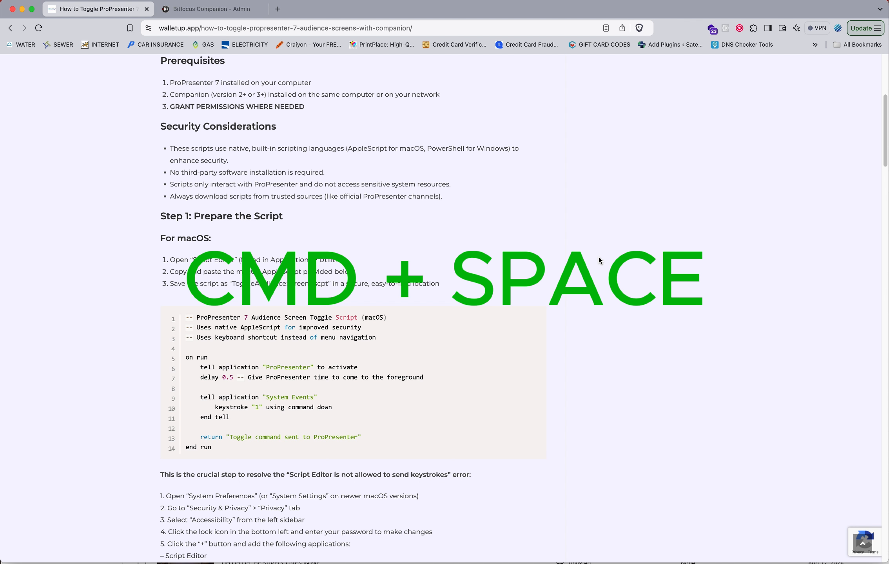
Step: Open Script Editor and paste the copied AppleScript into a new script document
key("super+space")
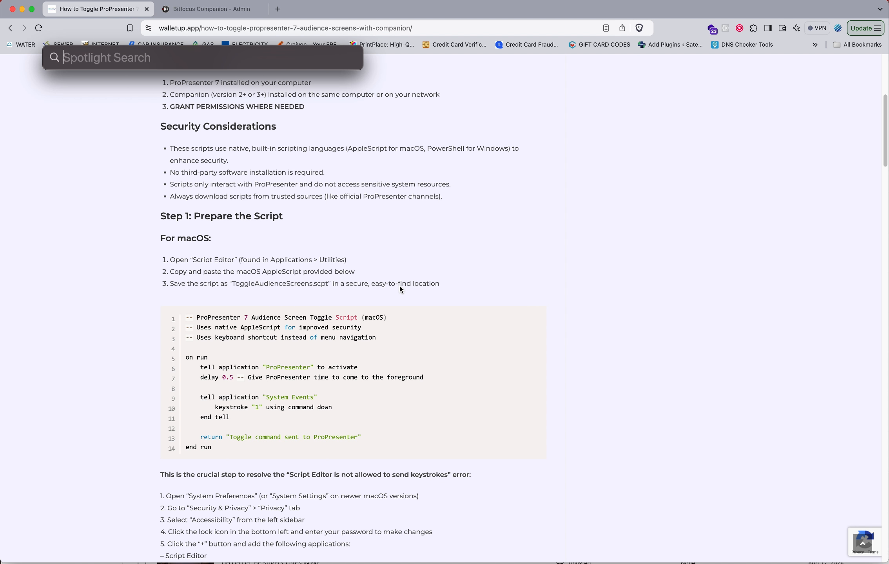
type("script")
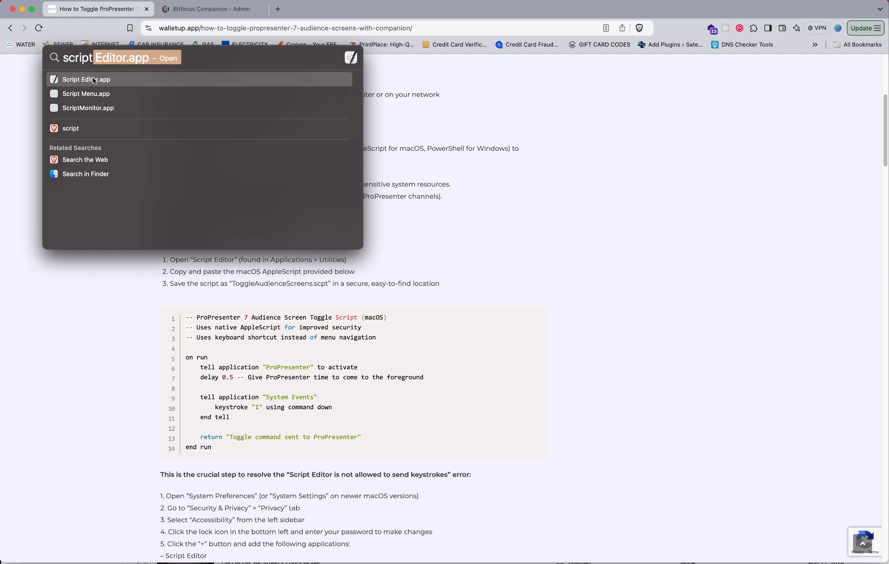
left_click(92, 81)
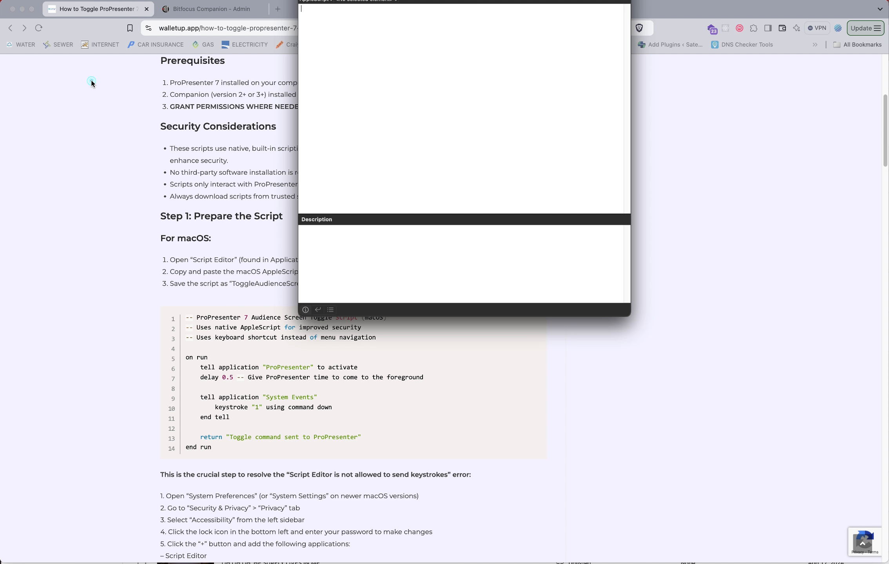
left_click(373, 59)
key("super+v")
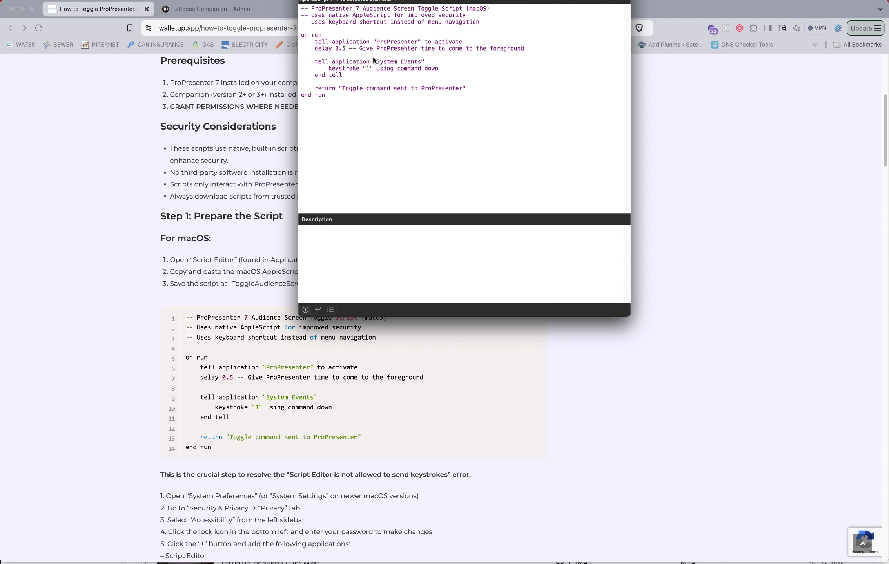
Step: Save the script in the Documents folder as ToggleAudienceScreens.scpt, taking the file name from the guide
key("super+s")
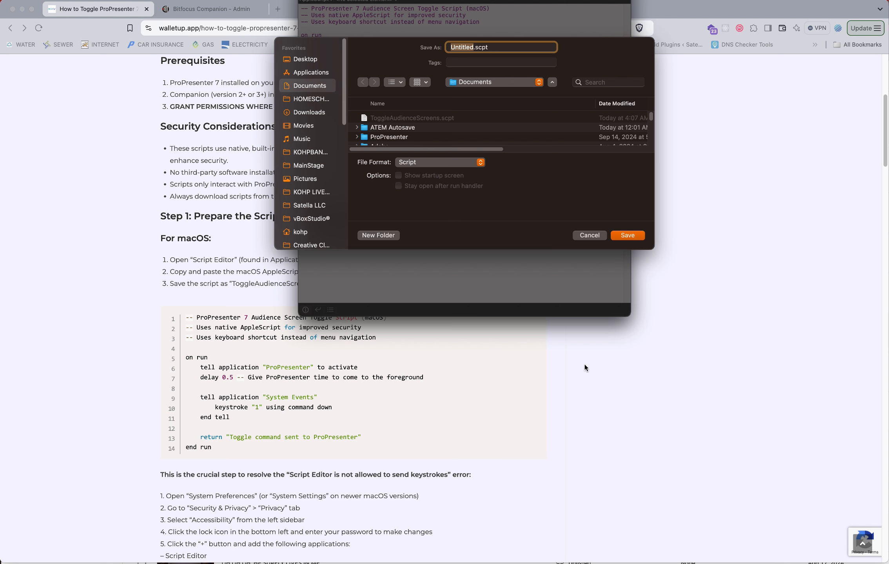
left_click(662, 380)
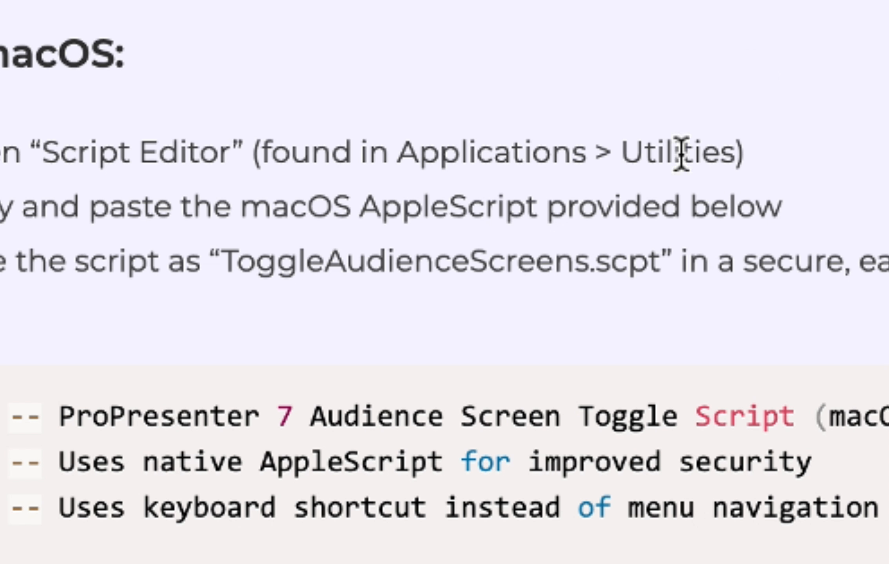
left_click_drag(587, 261, 228, 256)
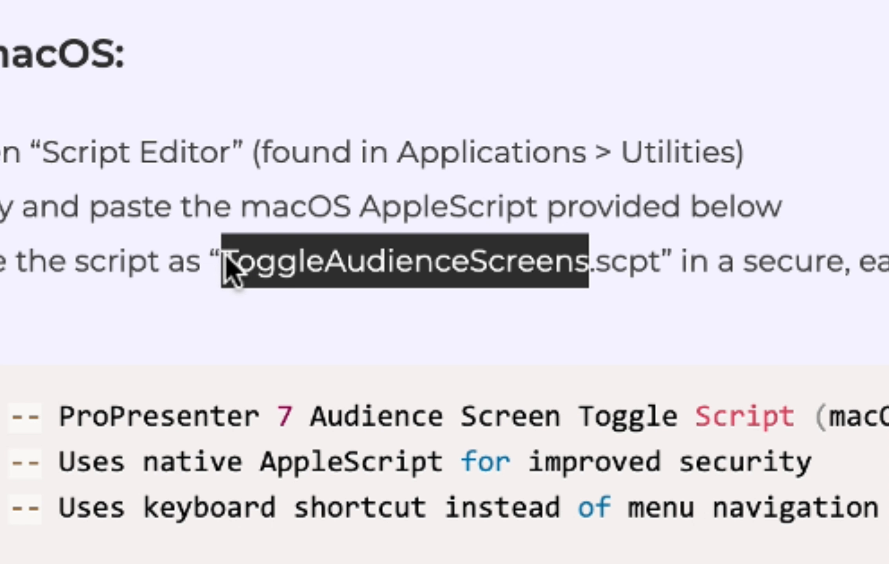
key("super+Tab")
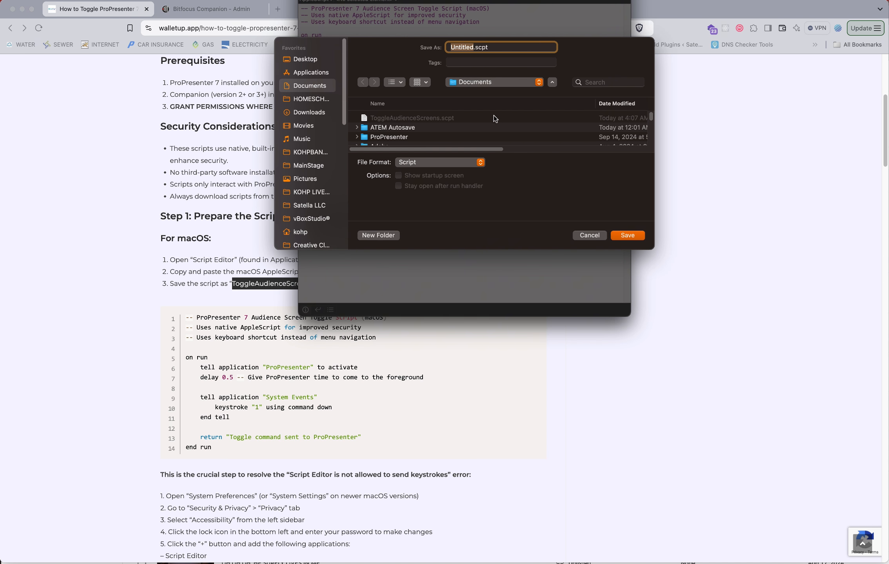
key("super+v")
left_click(305, 87)
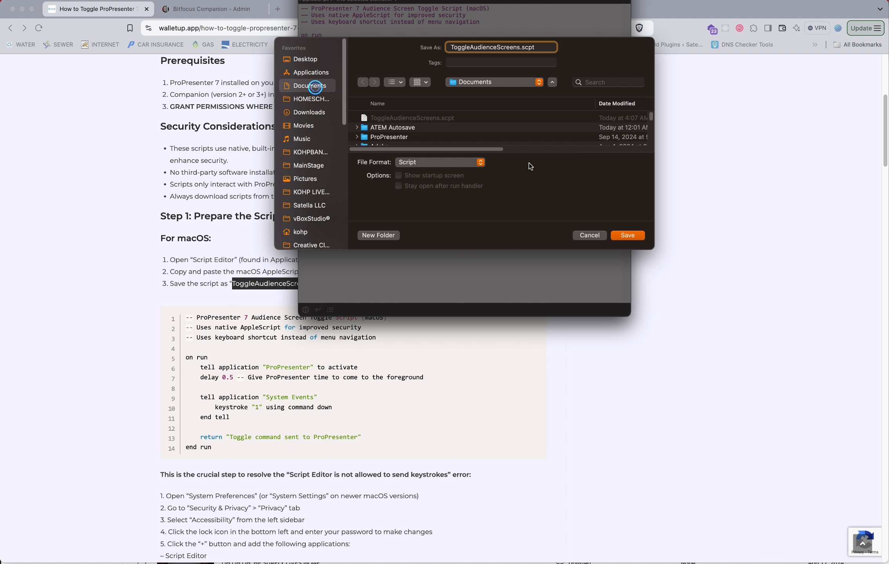
left_click(624, 235)
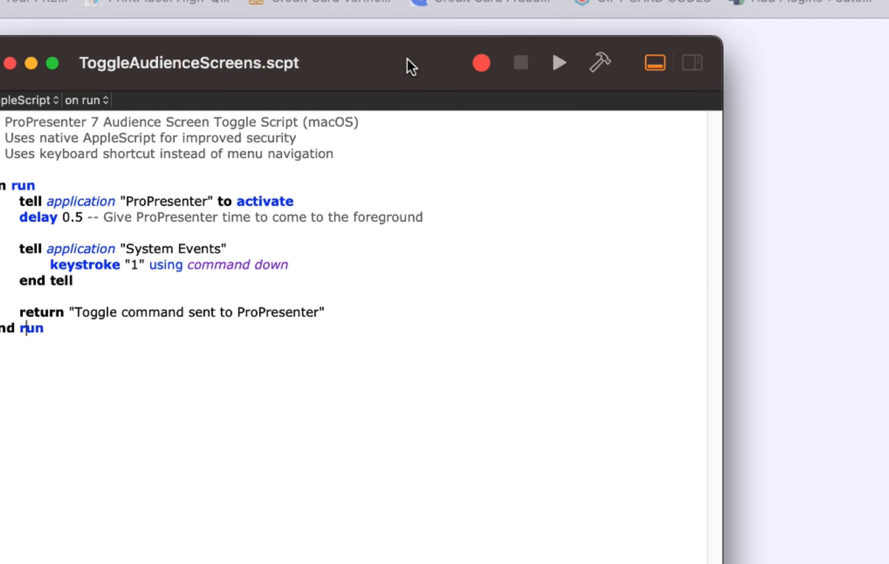
Step: Run the saved ToggleAudienceScreens.scpt script twice to test toggling the audience screens
left_click(547, 332)
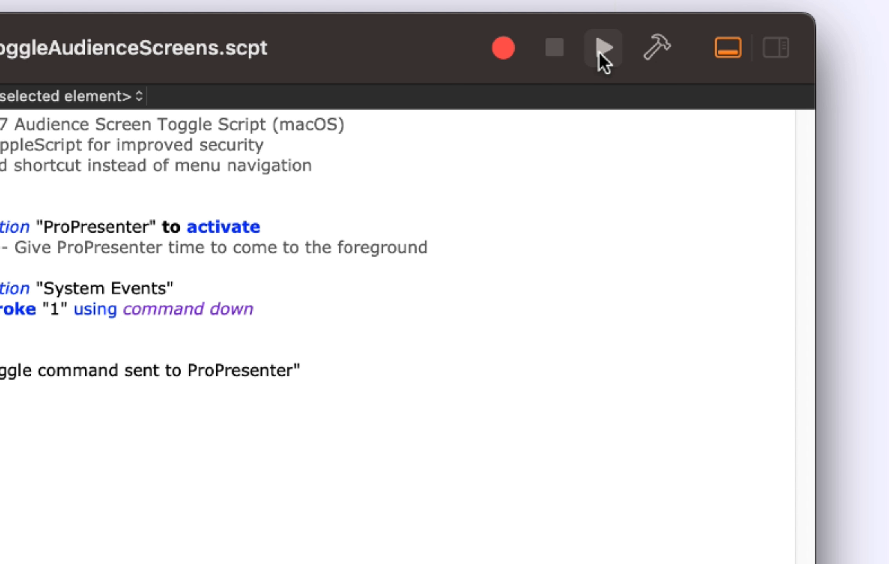
left_click(599, 53)
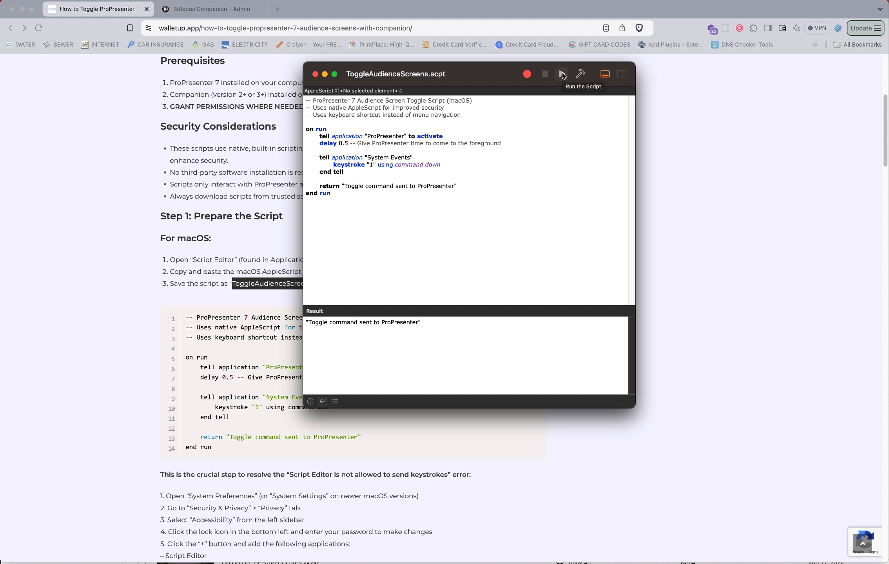
left_click(561, 74)
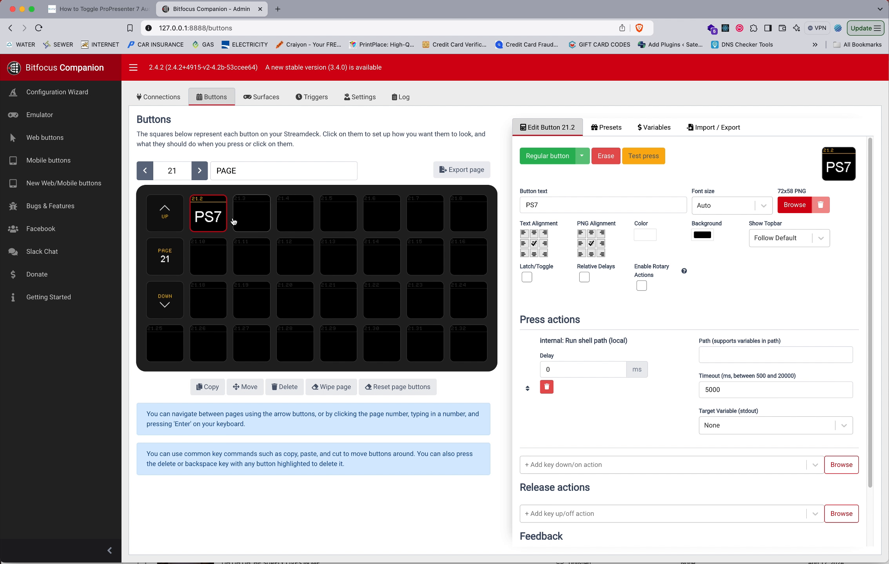
Step: Clear button 21.2 in Bitfocus Companion and set it up again as a regular button
left_click(603, 156)
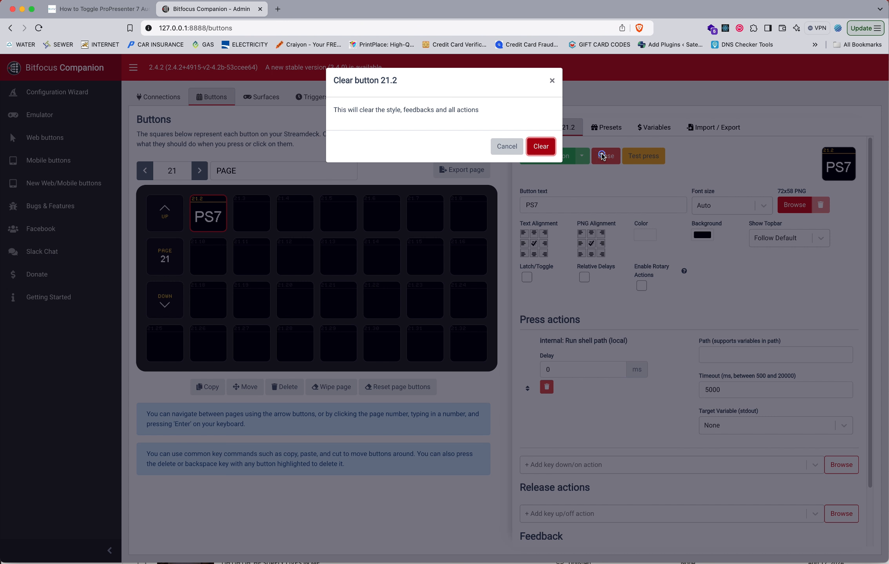
left_click(540, 148)
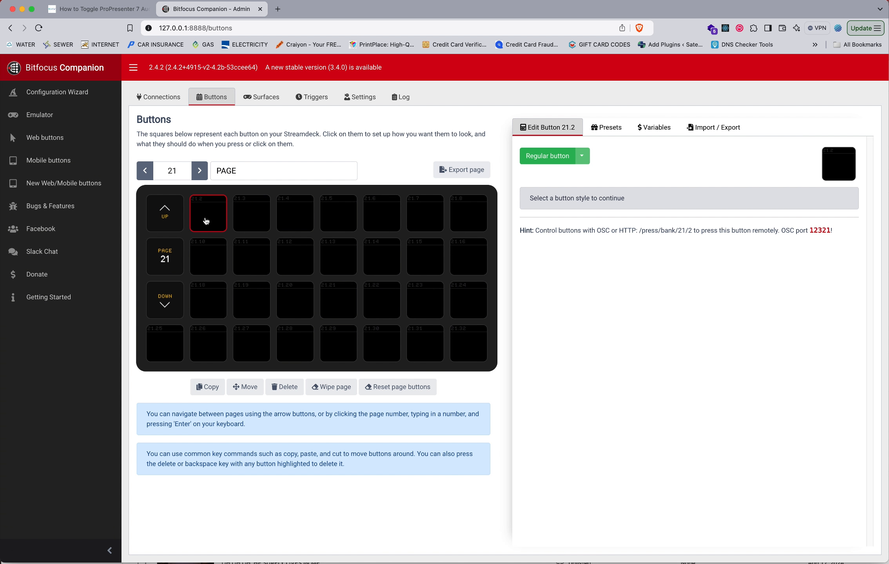
left_click(205, 217)
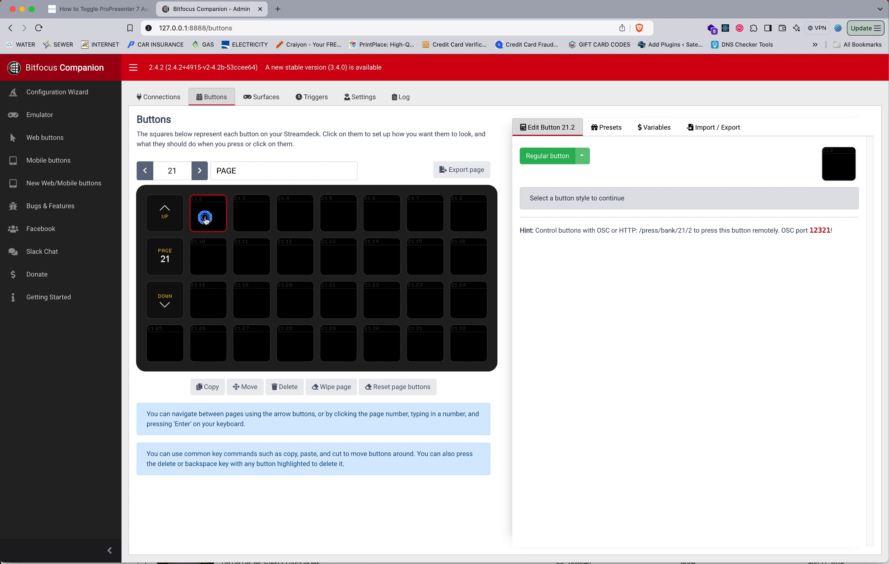
left_click(542, 160)
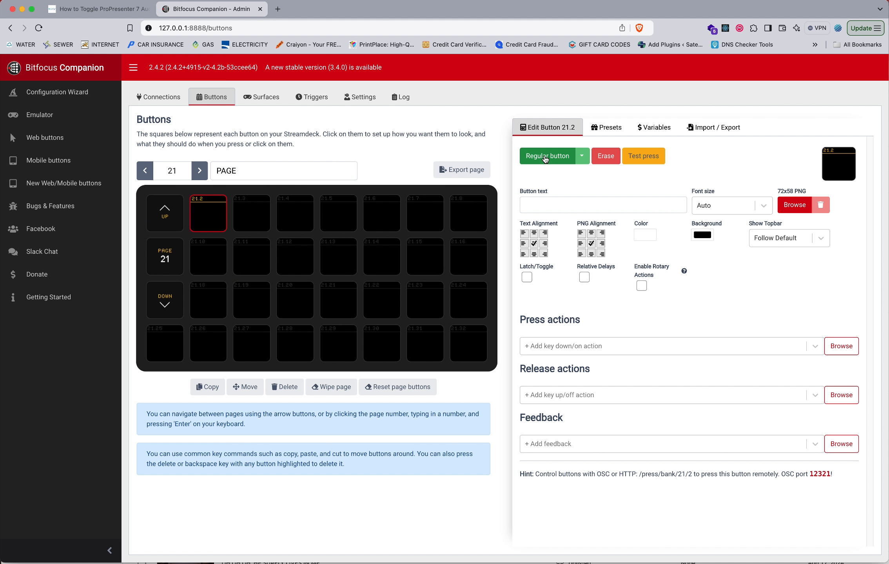
Step: Set the text of button 21.2 to PP7
left_click(590, 204)
type("P")
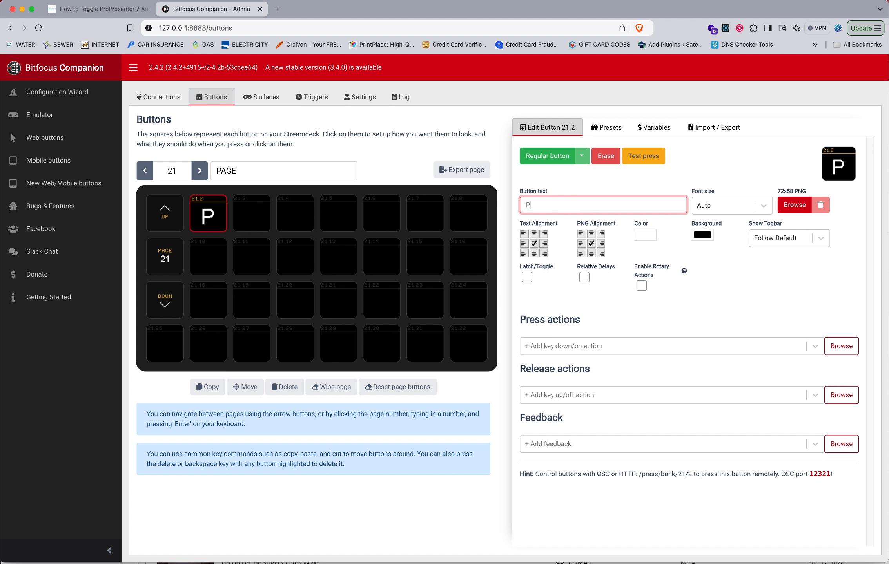
type("P7")
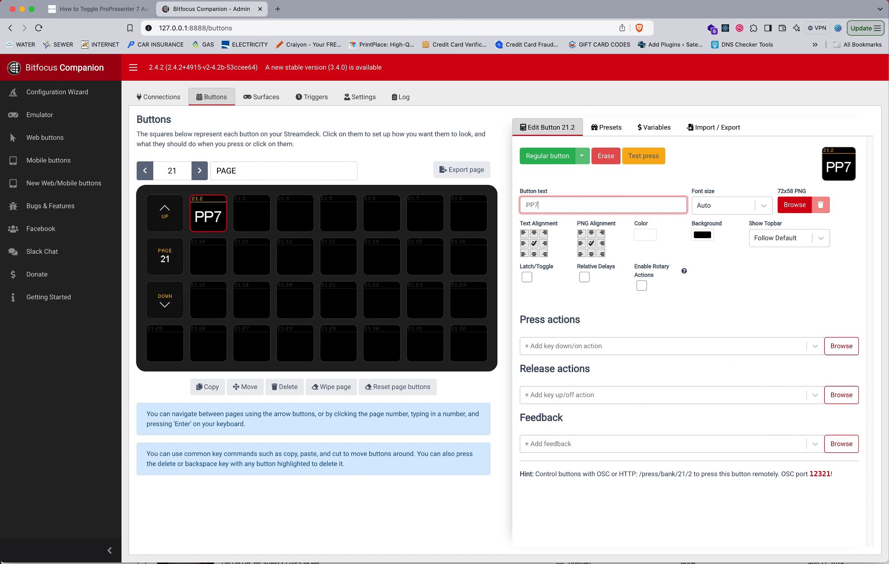
left_click(629, 184)
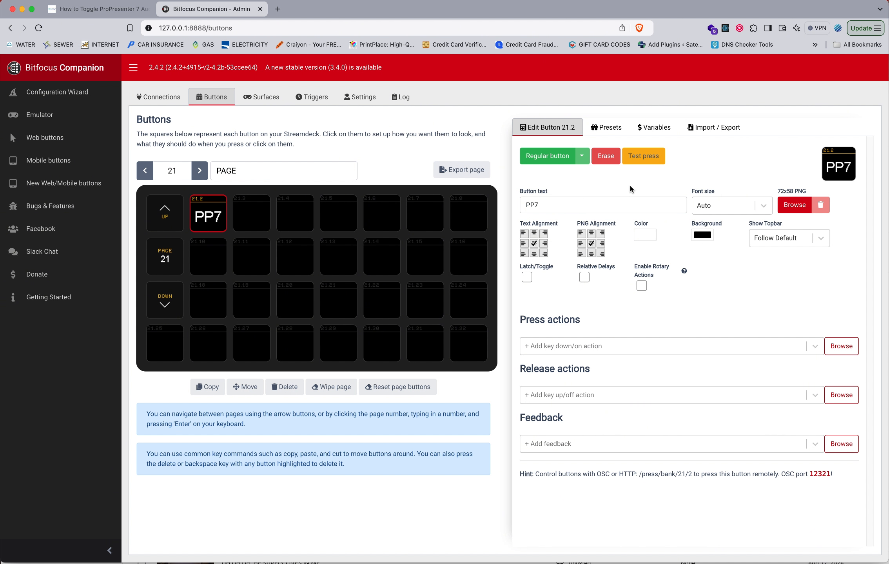
Step: Add the "internal: Run shell path (local)" press action to the PP7 button and start editing its path
left_click(565, 349)
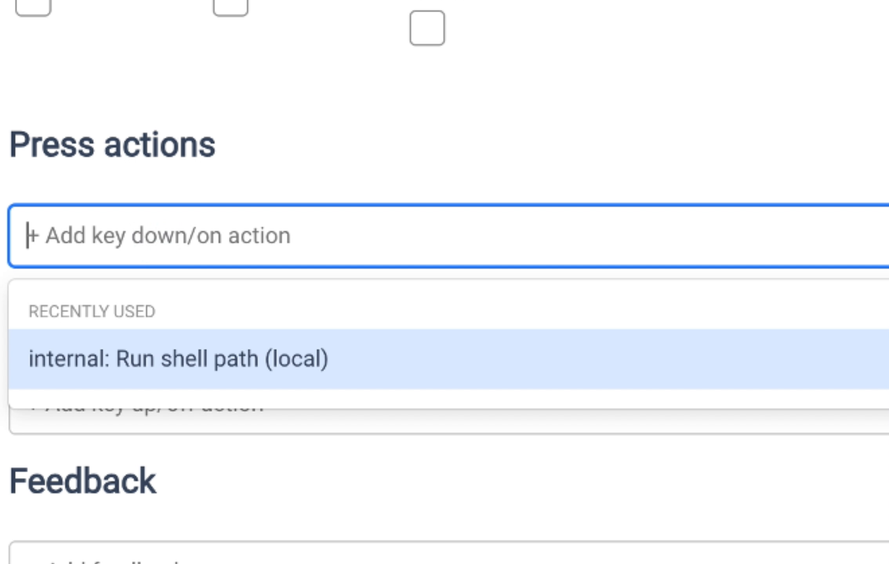
type("run")
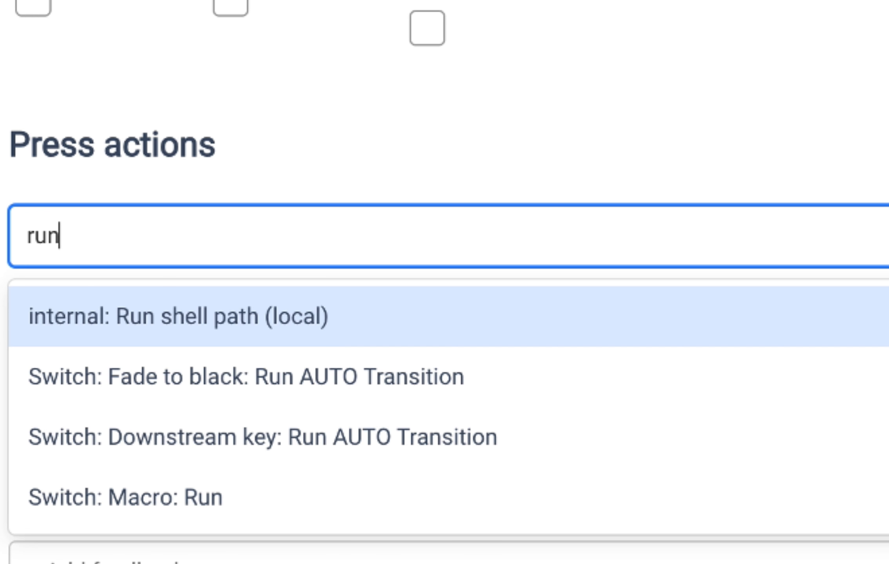
left_click(99, 316)
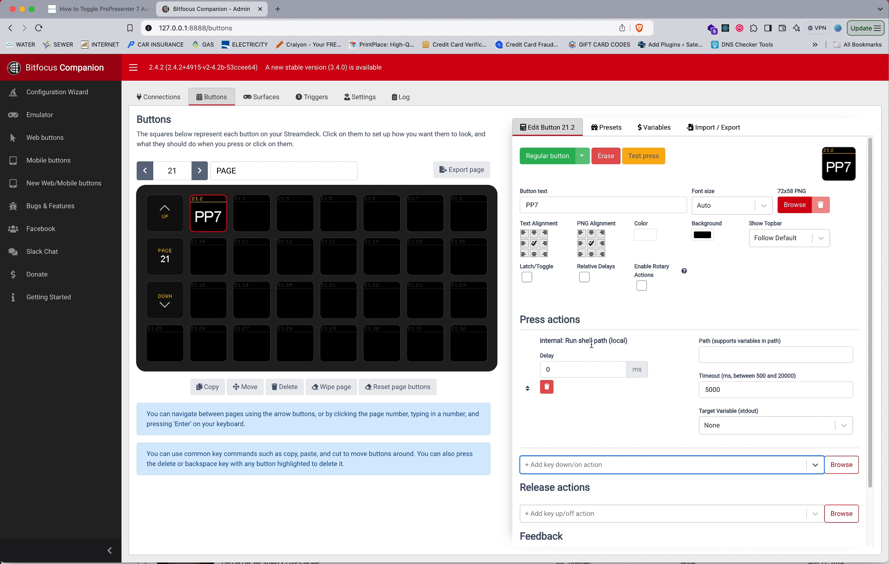
left_click(718, 361)
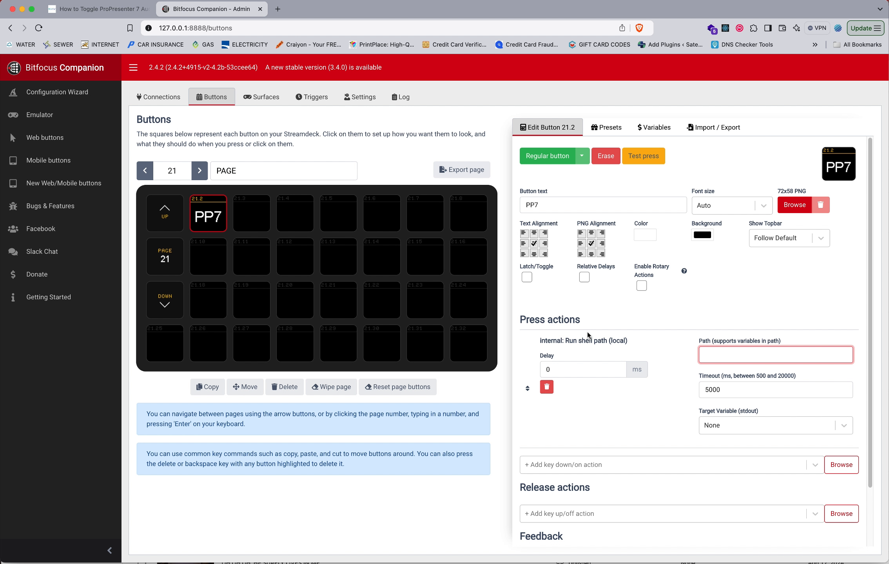
Step: Find and open Terminal through a system-wide search
key("super+space")
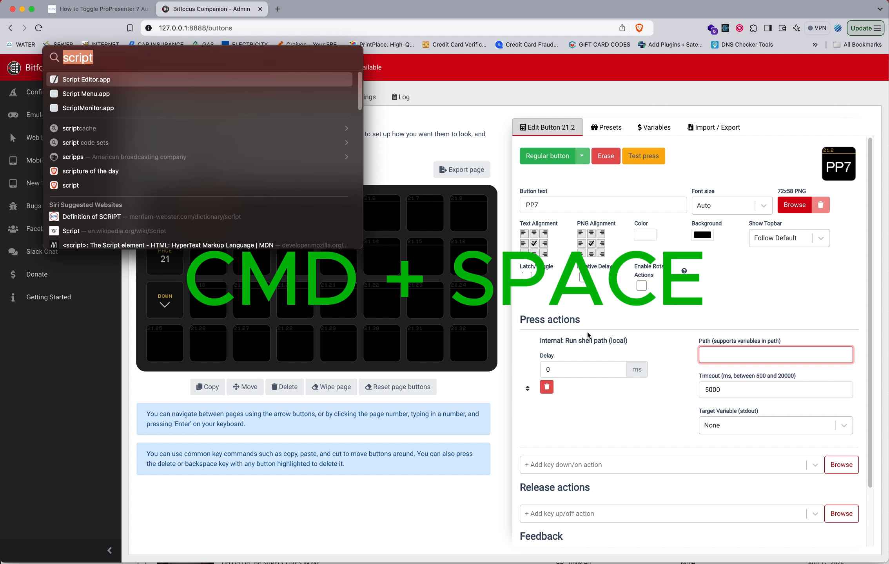
type("terminal.app")
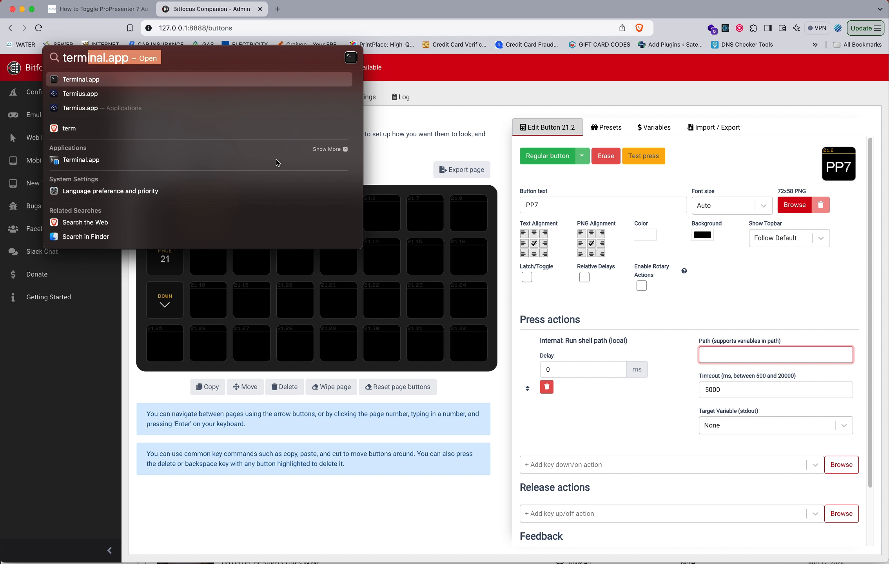
left_click(205, 82)
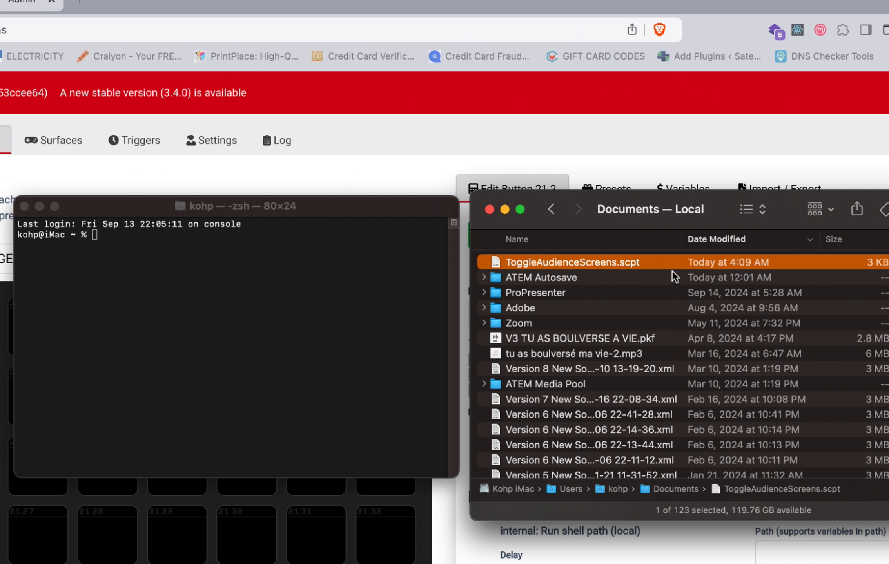
Step: Drop ToggleAudienceScreens.scpt from the Documents folder into Terminal and copy its full path
left_click_drag(660, 264, 245, 305)
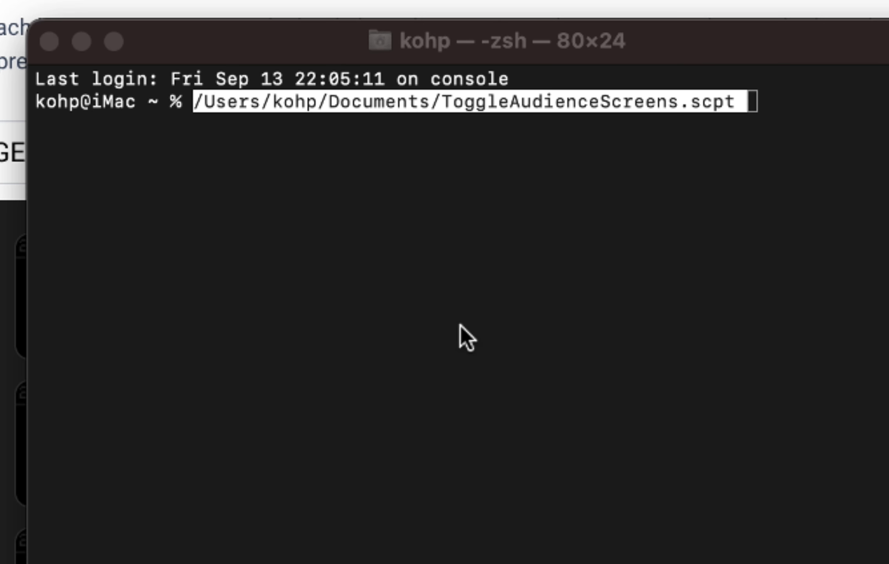
left_click(218, 341)
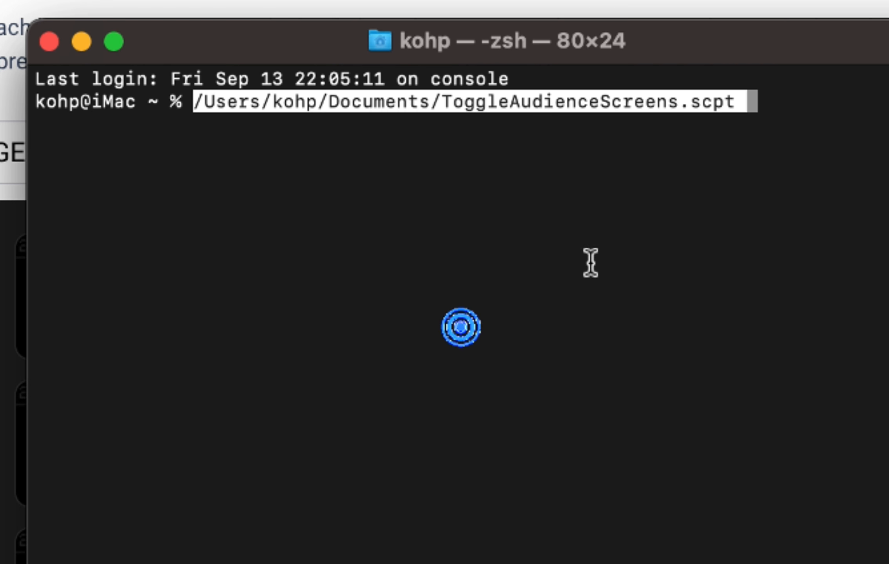
left_click(334, 282)
left_click_drag(758, 103, 195, 103)
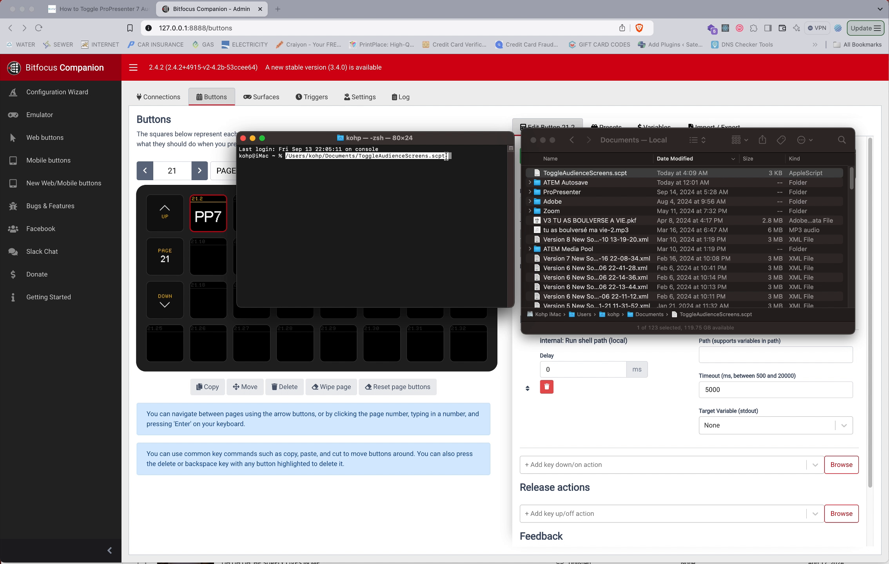
left_click_drag(446, 156, 288, 156)
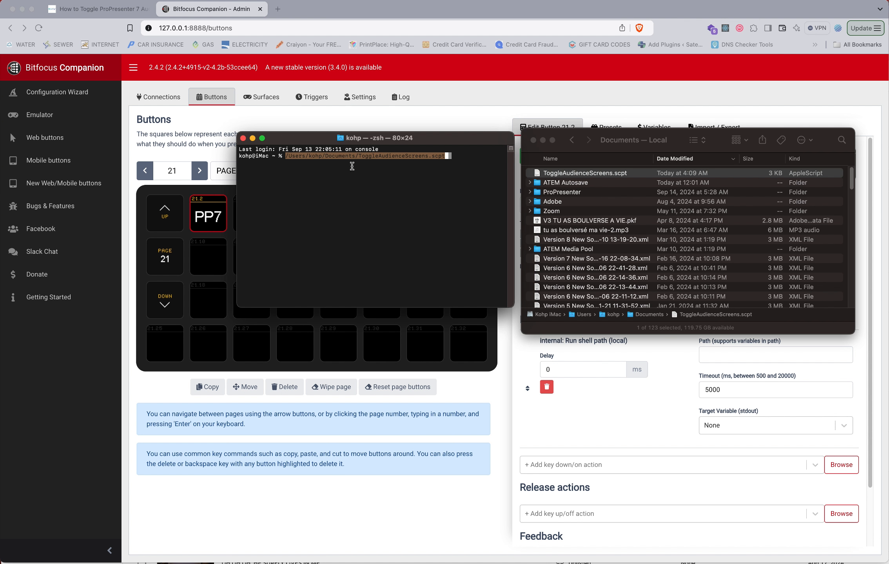
Step: Look up the macOS command for the action's Path in the web guide's "Create a Button" section
left_click(474, 116)
left_click(728, 355)
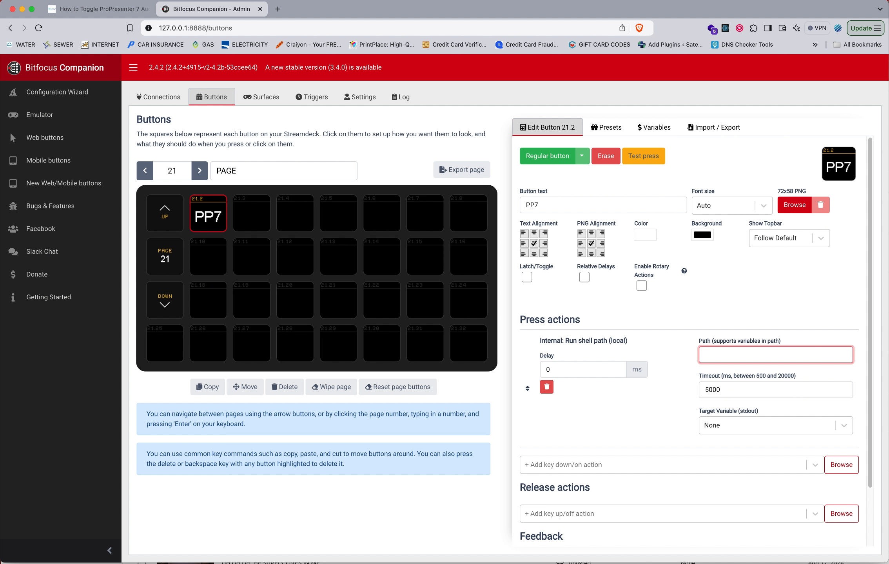
left_click(98, 9)
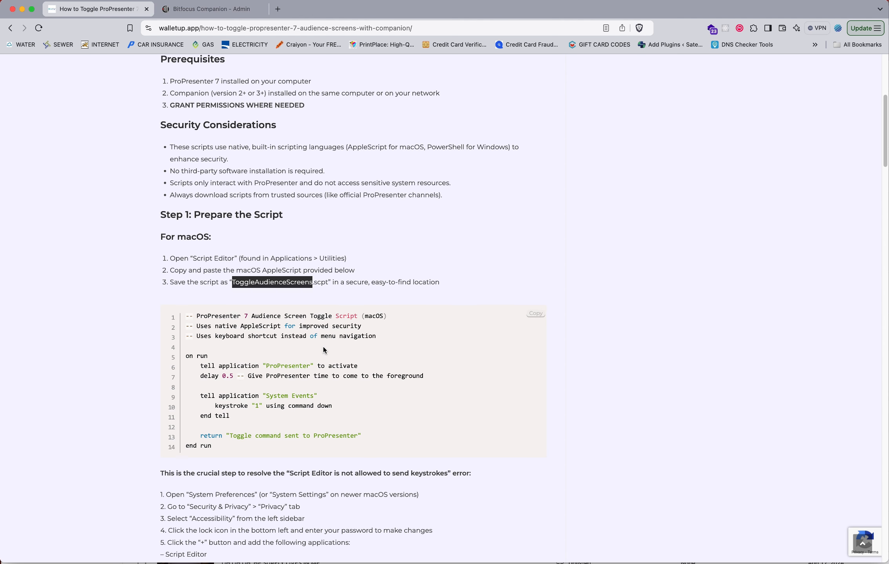
scroll(323, 346, "down", 20)
scroll(323, 346, "down", 5)
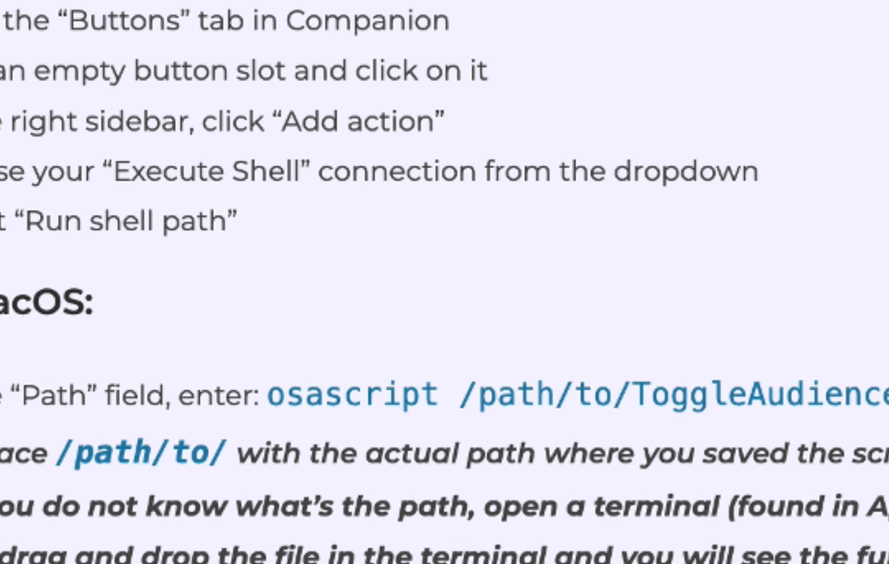
left_click_drag(438, 390, 272, 392)
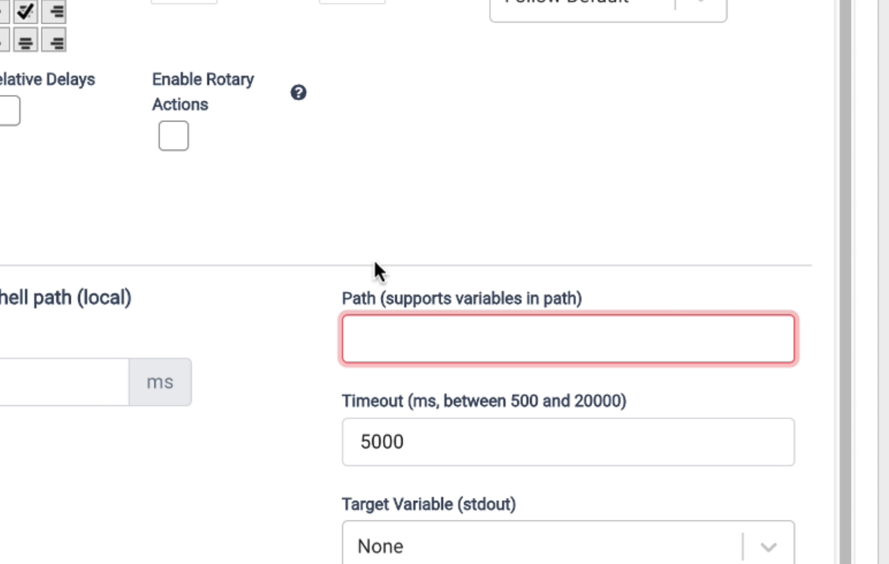
Step: Set the shell action's path in Bitfocus Companion to osascript followed by the copied full path of ToggleAudienceScreens.scpt
left_click(361, 355)
type("osasc")
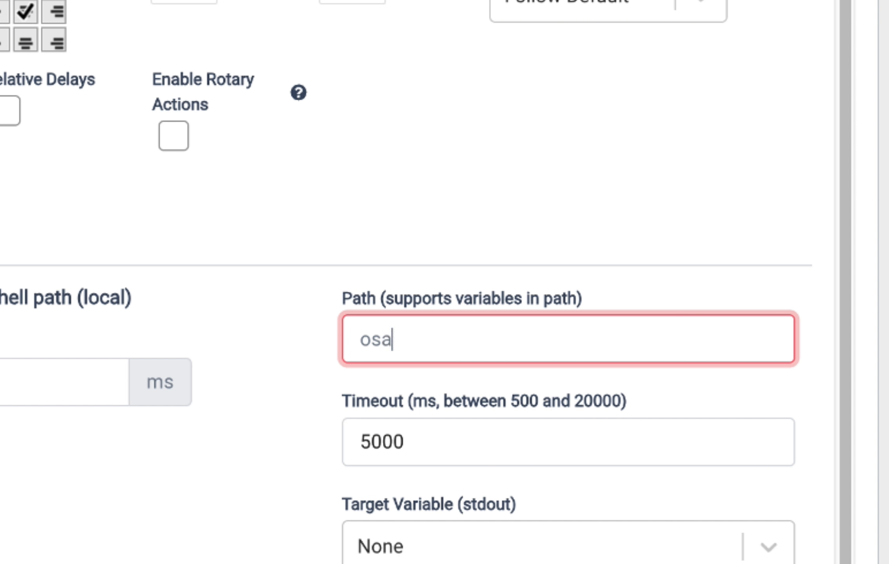
type("ript")
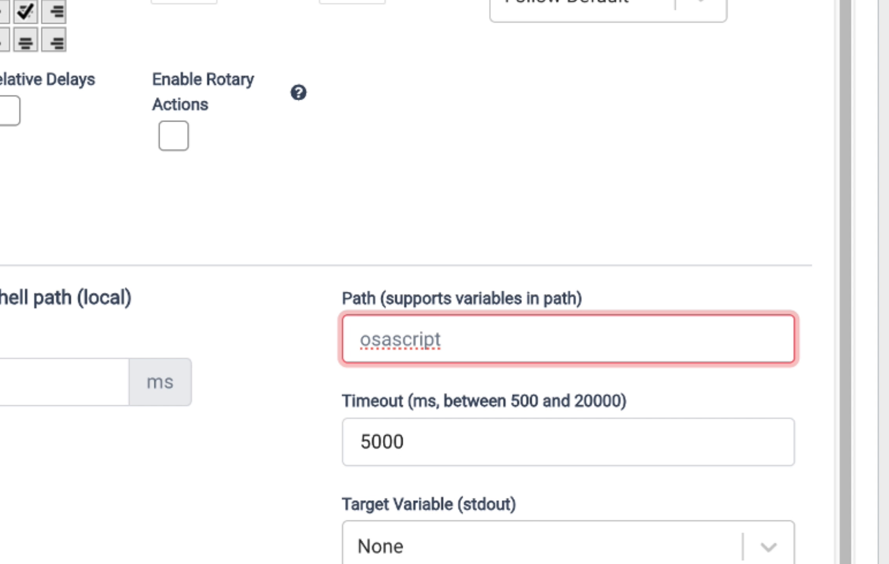
key("super+v")
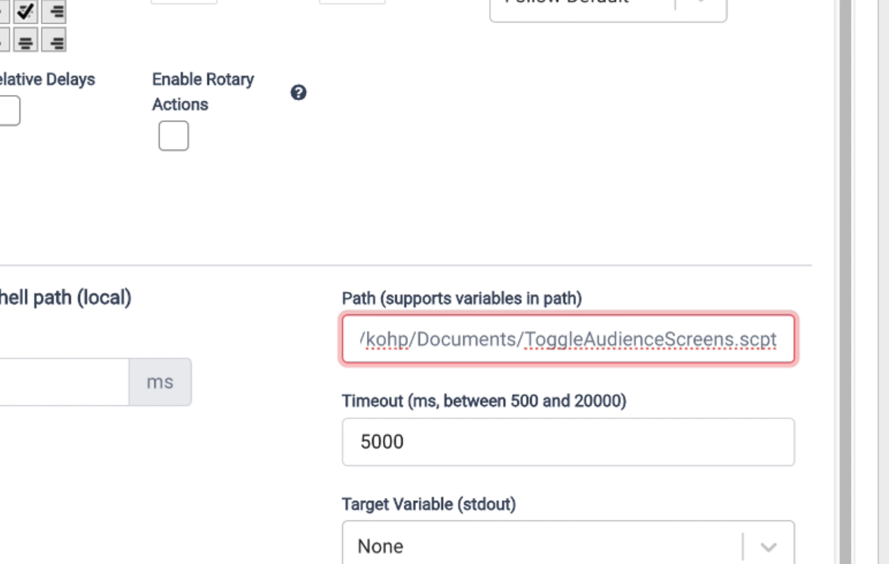
key("super+Left")
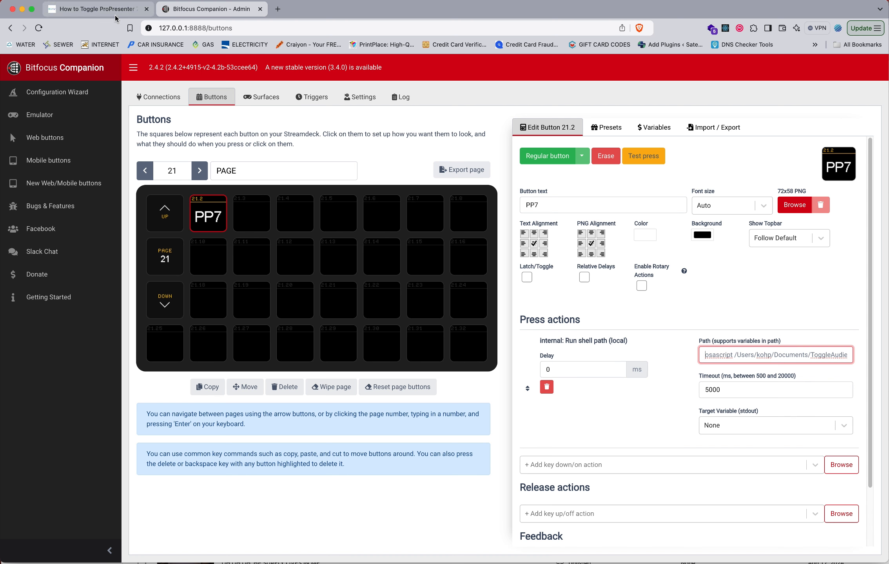
Step: Check the recommended timeout in the web guide and set the shell action's timeout to 2000 ms
left_click(112, 10)
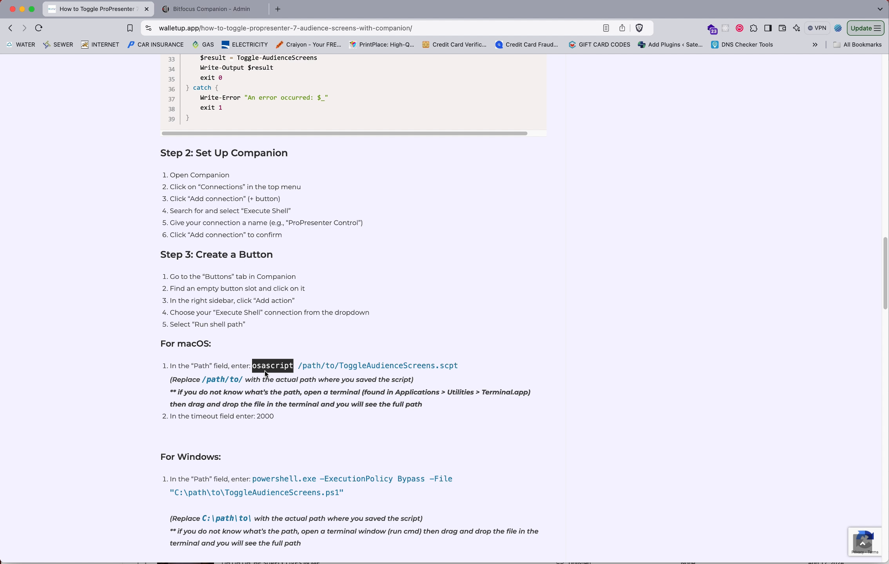
left_click(189, 13)
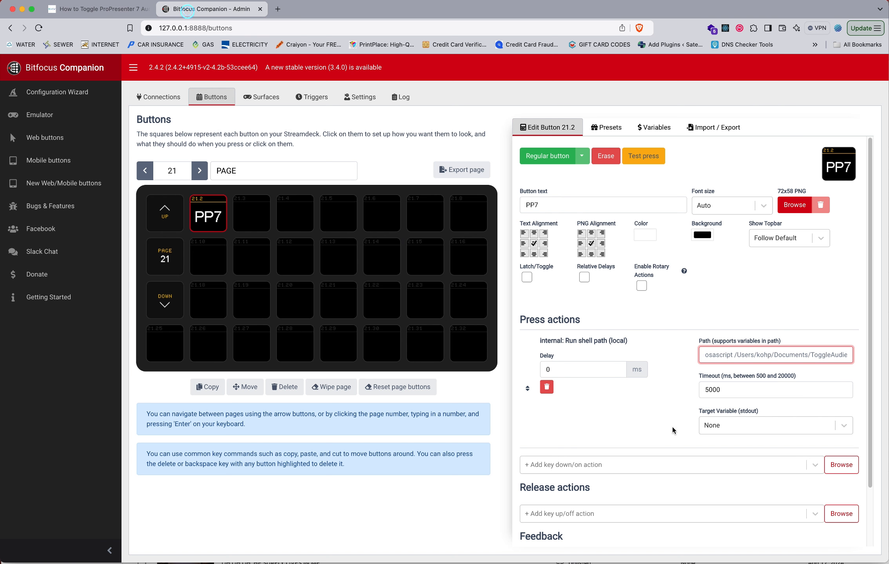
left_click(657, 416)
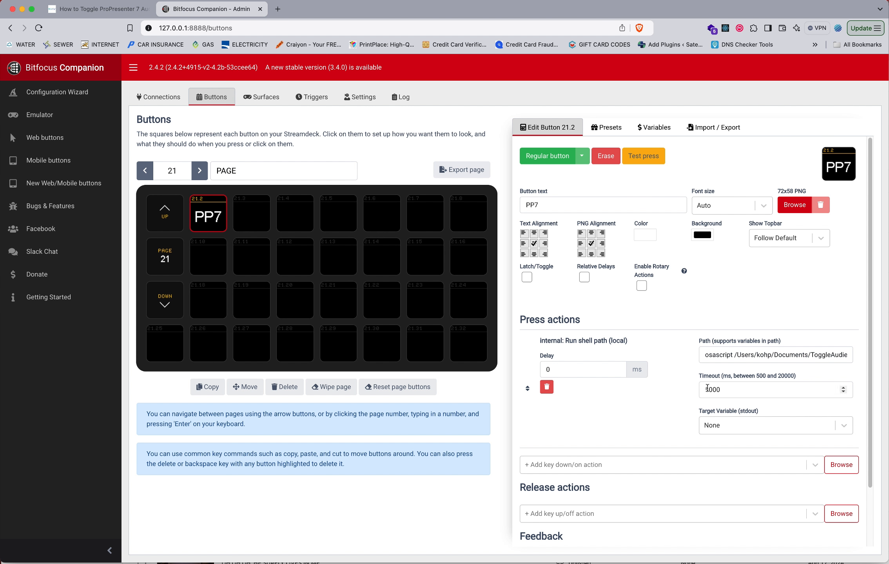
double_click(708, 389)
key("BackSpace")
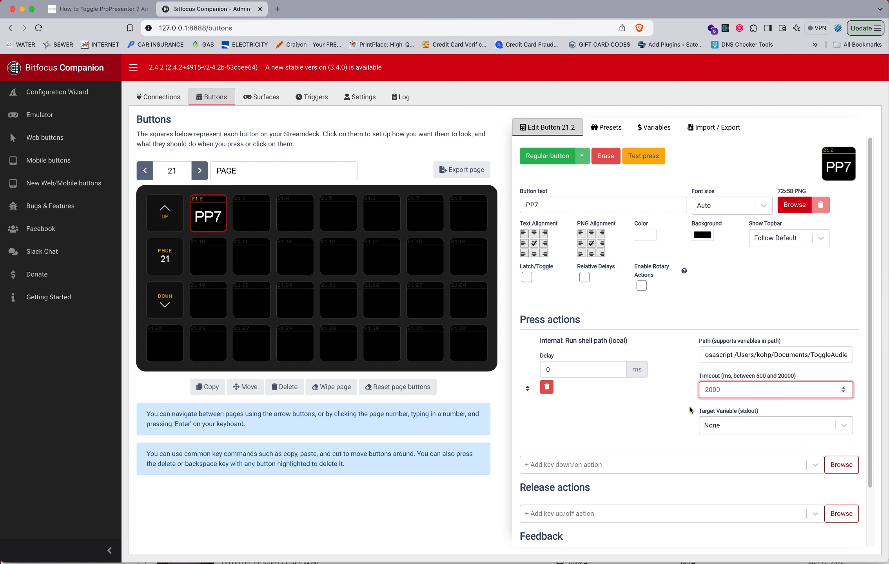
type("2000")
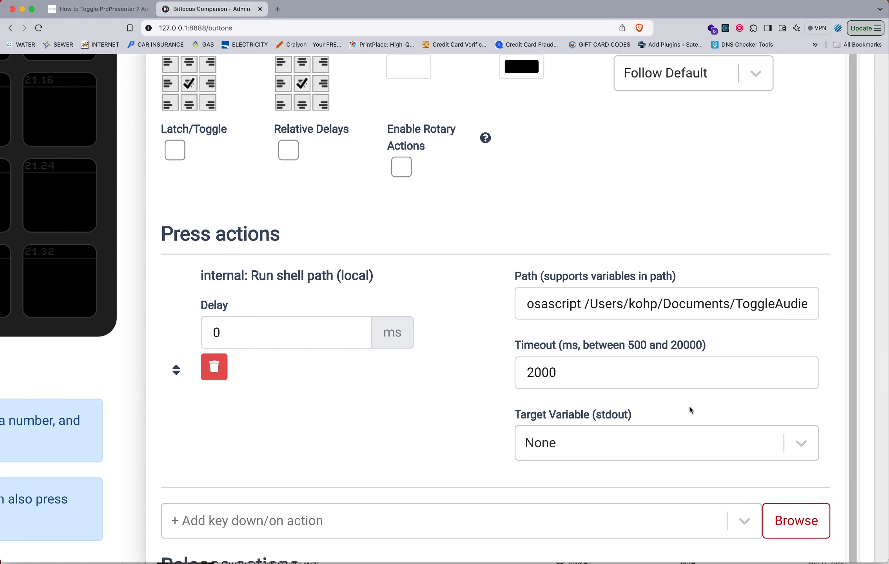
Step: Review the shell action's path, checking the osascript command and the full script path, along with the timeout
scroll(689, 408, "up", 5)
scroll(689, 408, "right", 3)
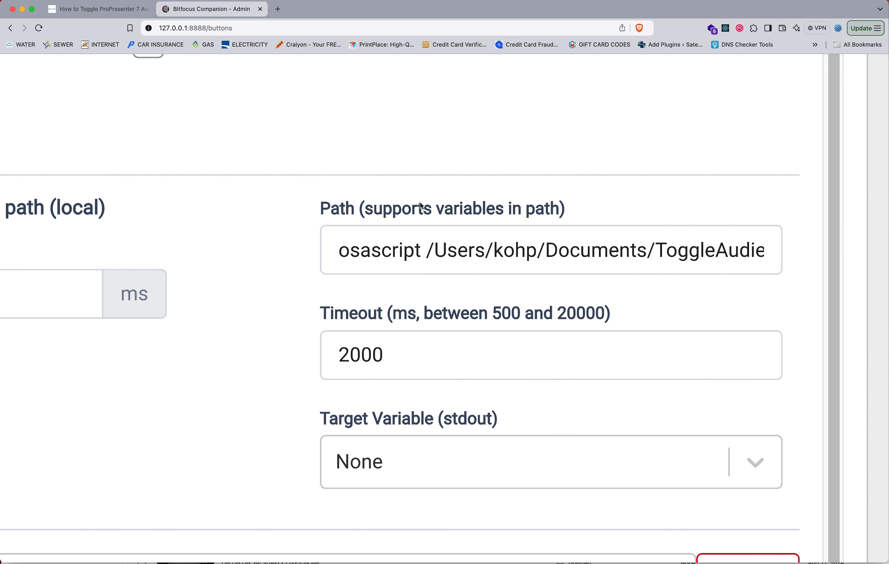
double_click(422, 250)
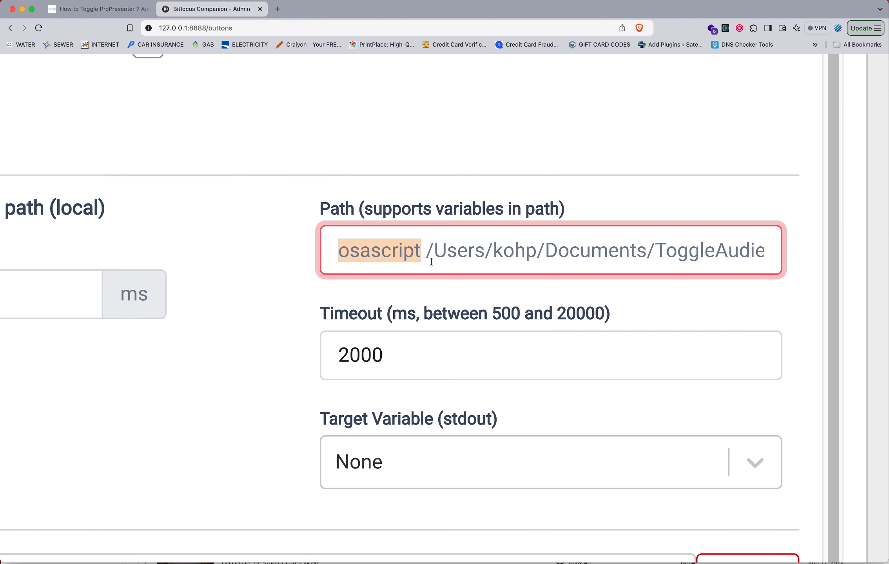
left_click(426, 250)
left_click_drag(426, 250, 781, 250)
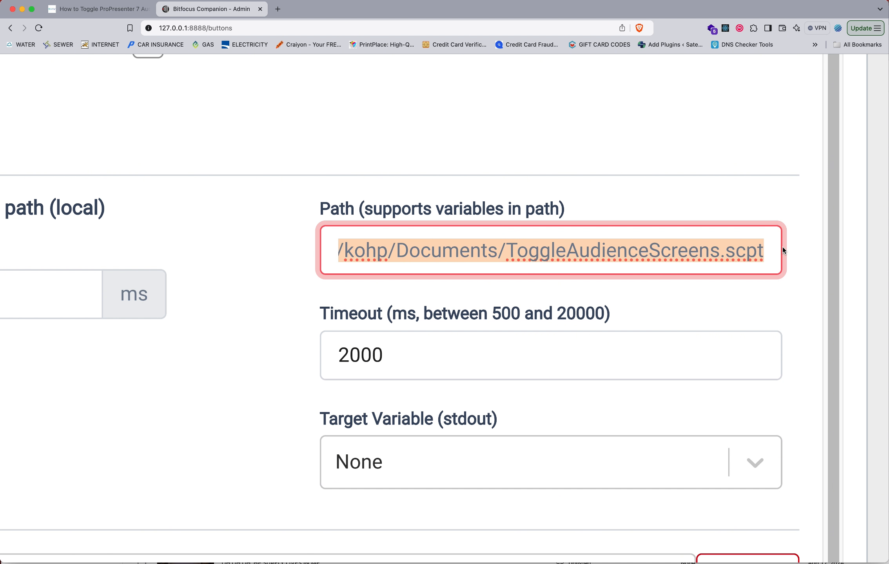
left_click(601, 254)
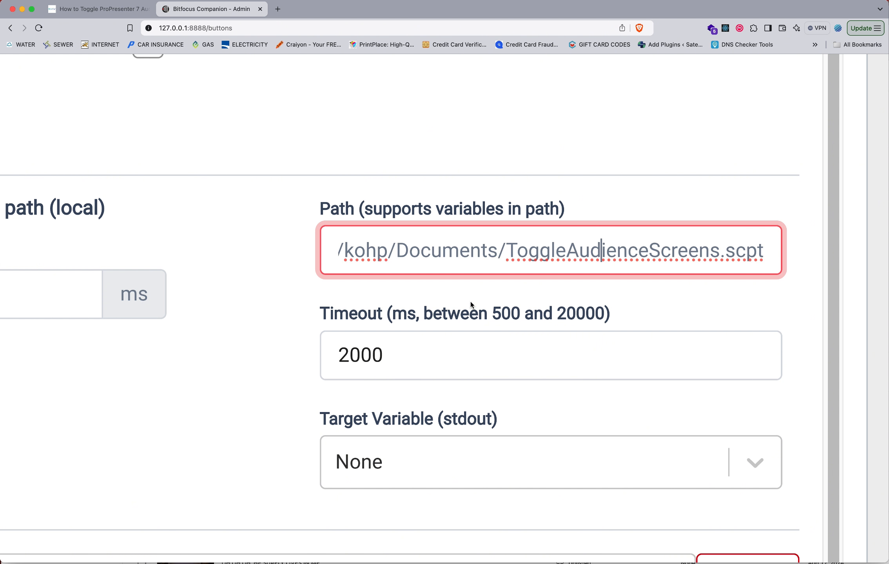
scroll(471, 304, "down", 5)
scroll(470, 302, "down", 3)
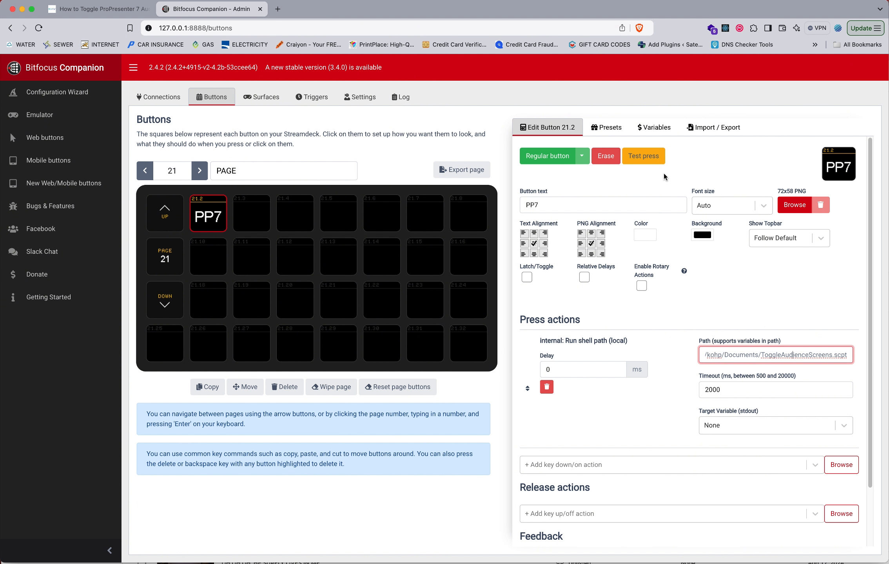
Step: Test the PP7 button, allow Companion to access files in the Documents folder, and repeat the test
left_click(648, 159)
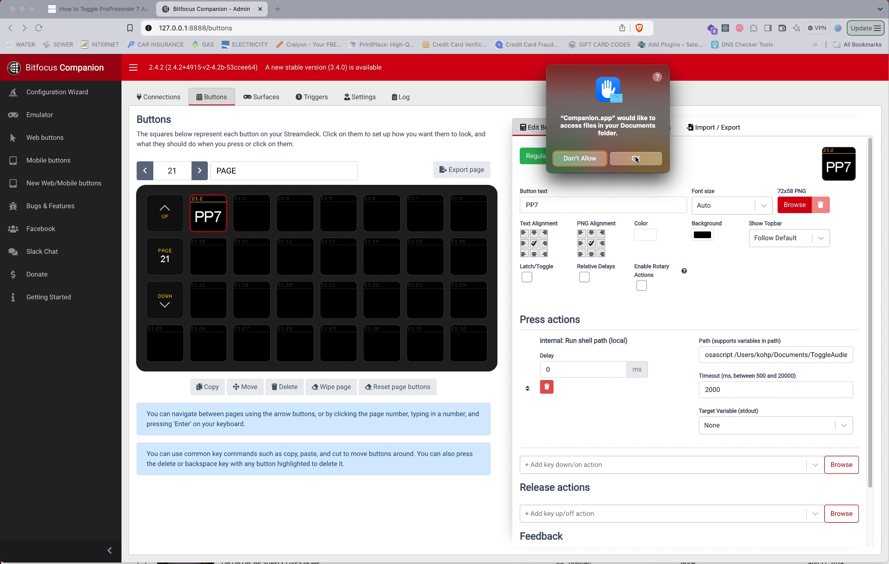
left_click(635, 159)
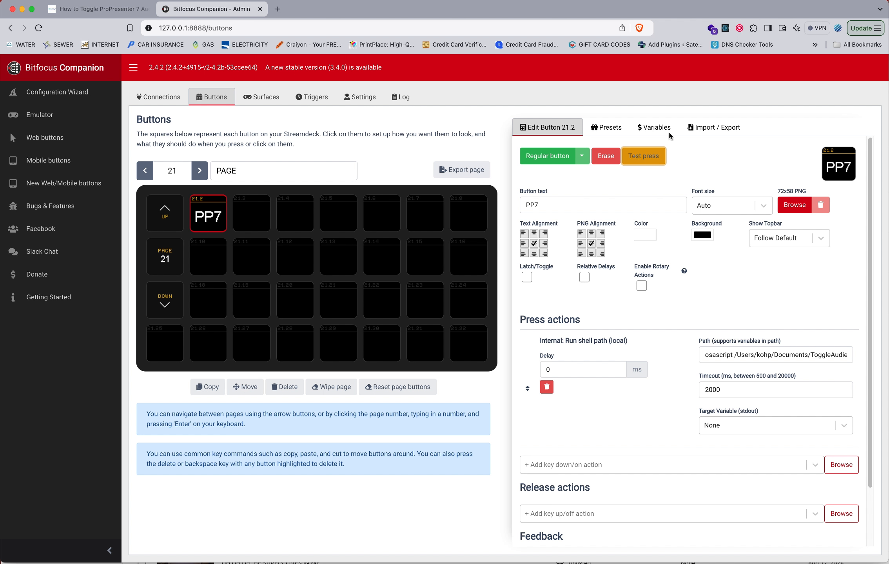
left_click(643, 161)
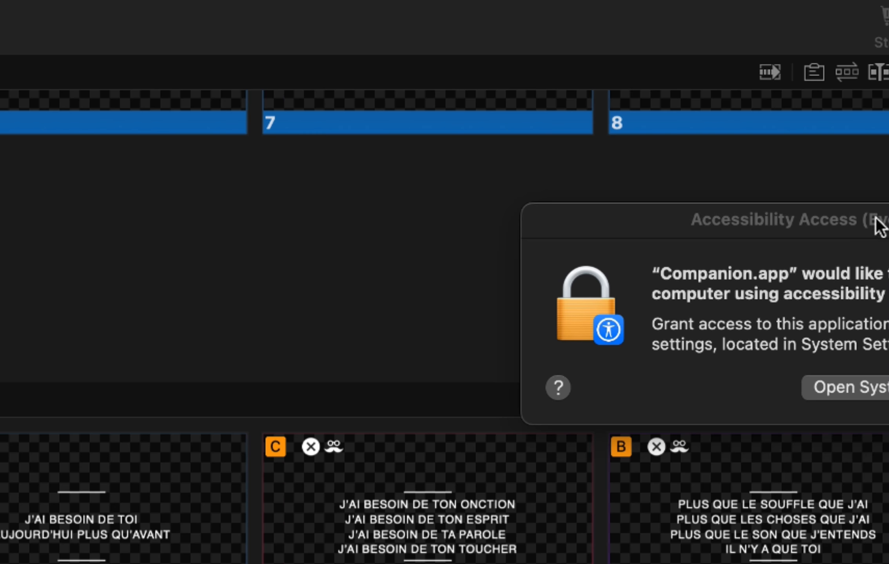
Step: Open System Settings from the accessibility request and allow Companion to control the computer
left_click_drag(865, 217, 511, 171)
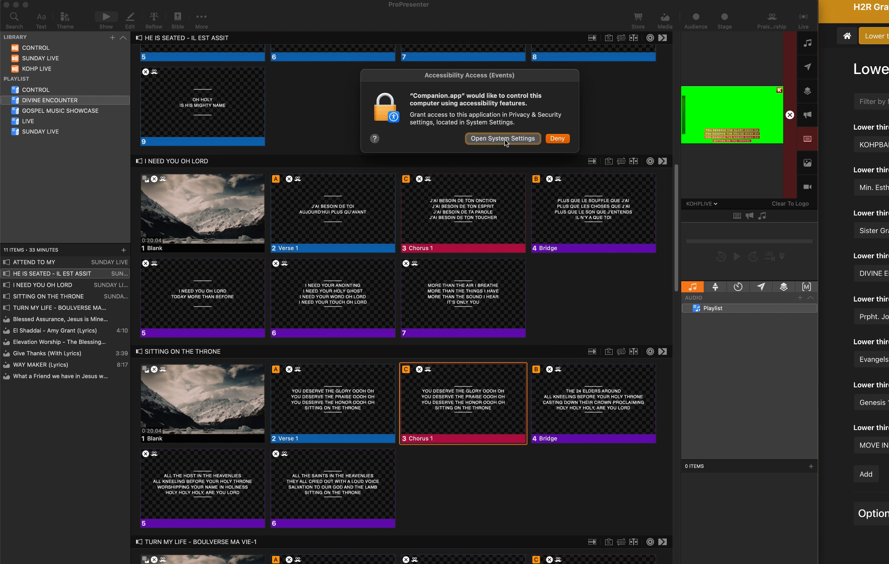
left_click(503, 139)
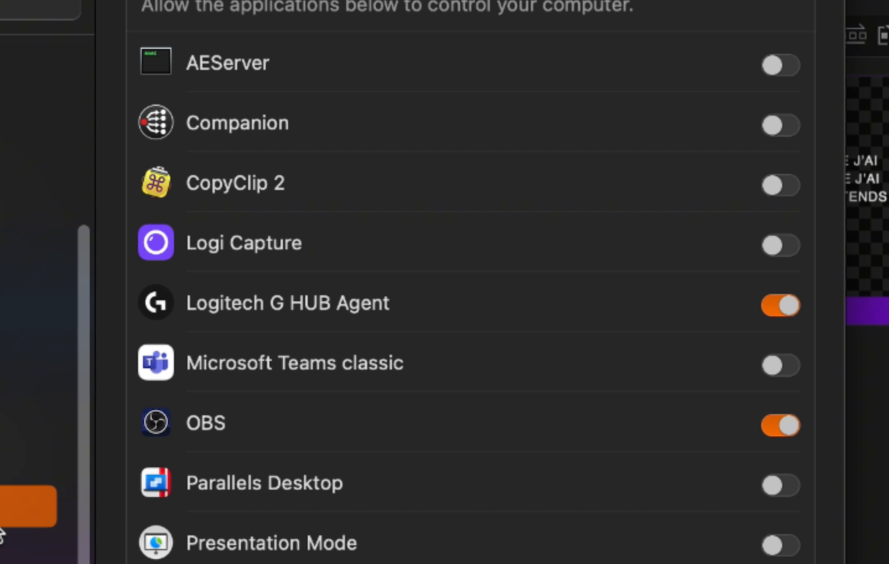
left_click(291, 122)
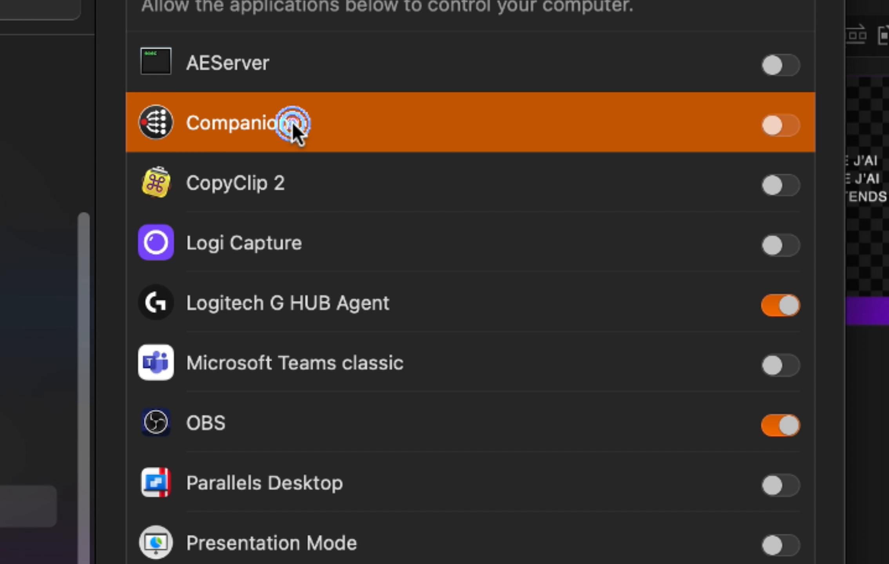
left_click(780, 123)
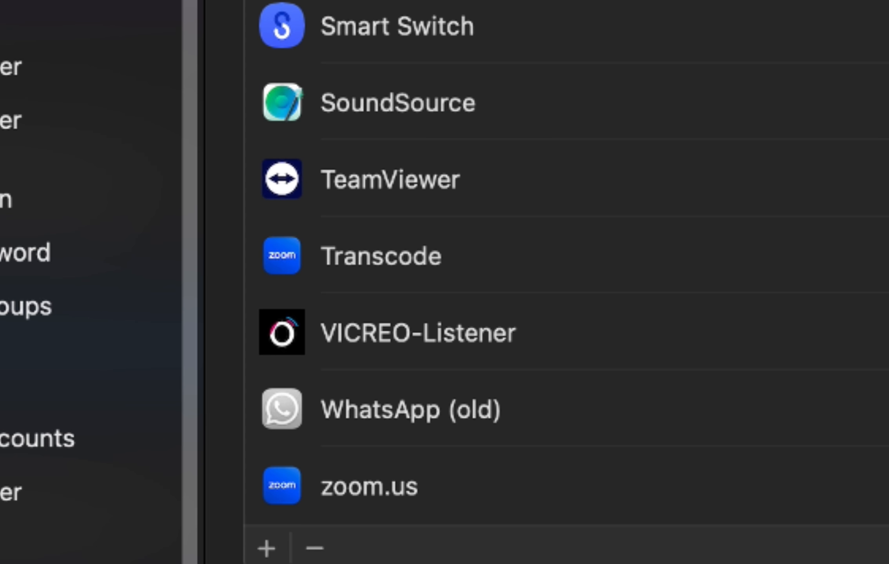
left_click(504, 190)
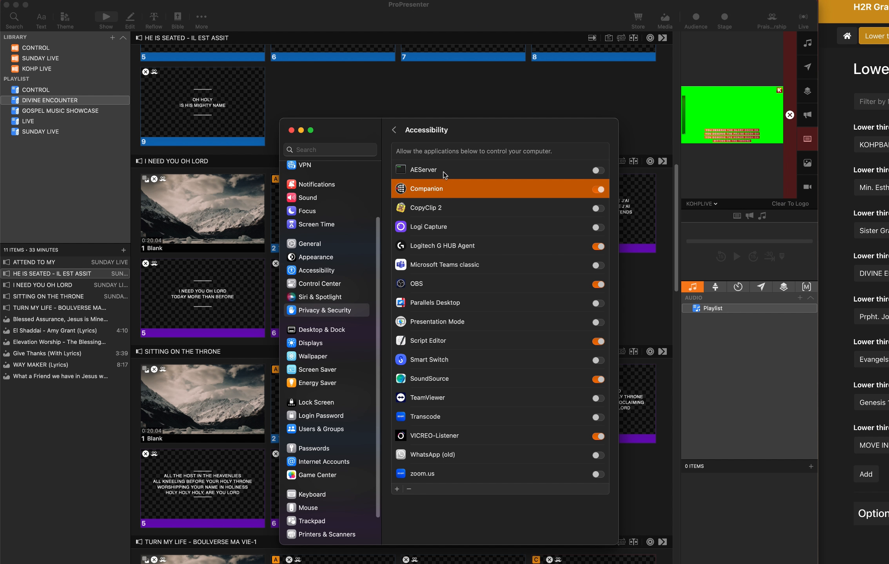
Step: Switch back to Bitfocus Companion in Brave Browser and test the PP7 button with accessibility access granted
mouse_move(504, 563)
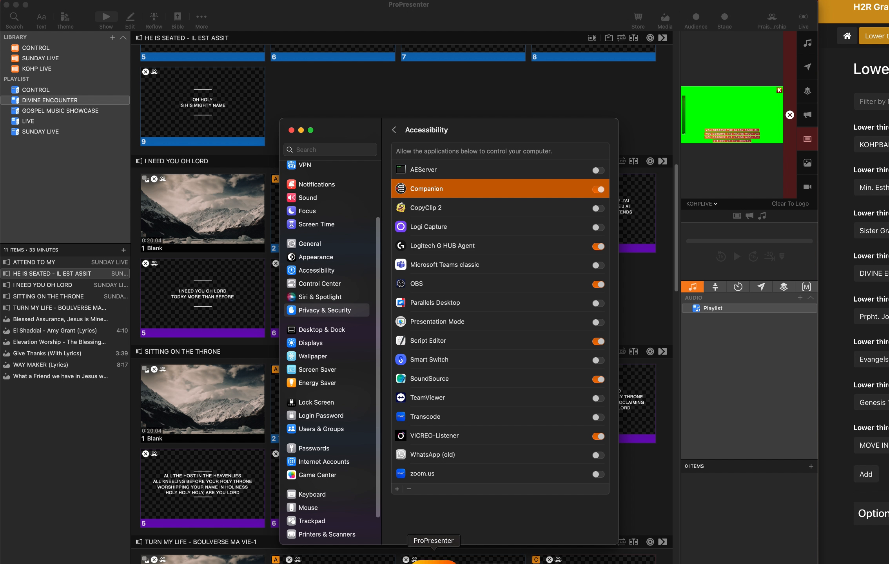
left_click(386, 561)
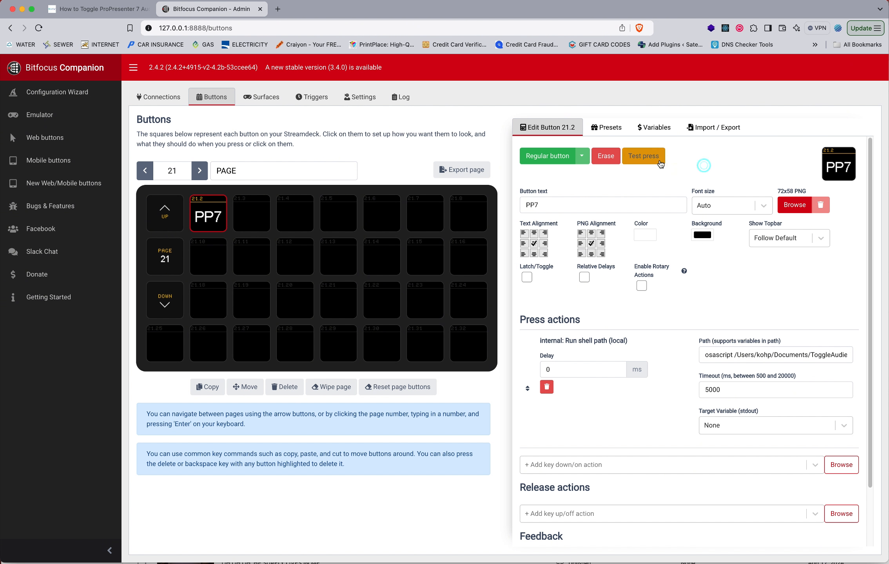
left_click(645, 157)
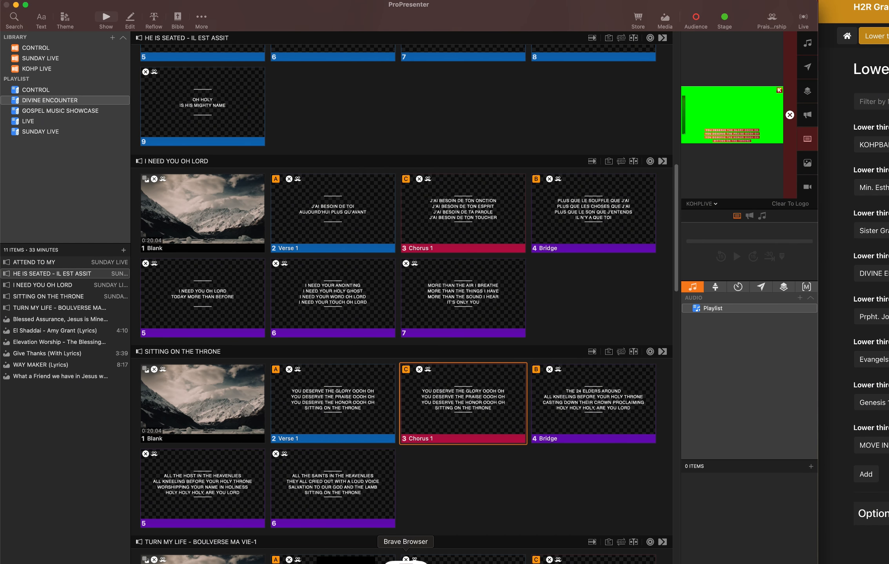
Step: Return to Bitfocus Companion from ProPresenter and set the PP7 button's shell action timeout to 2000 ms again
left_click(387, 560)
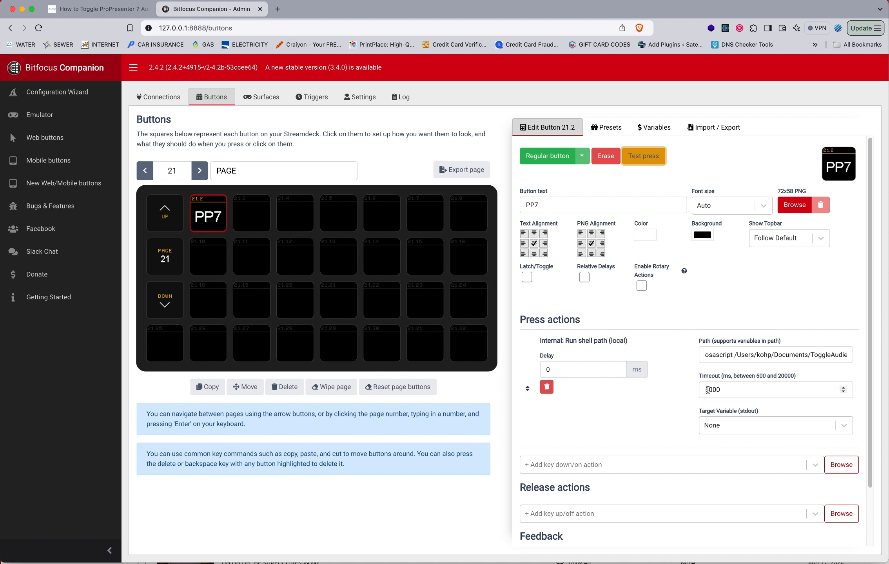
left_click_drag(708, 389, 692, 390)
type("2")
left_click(665, 392)
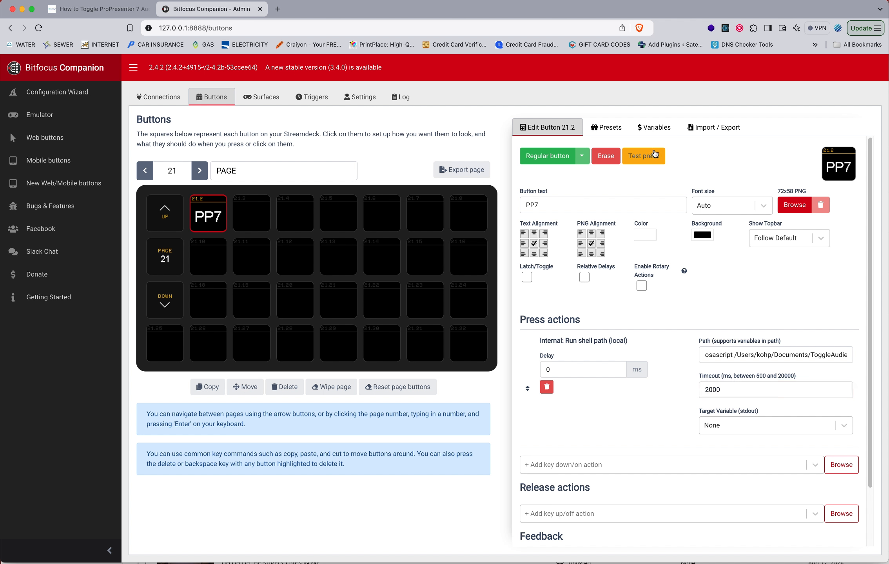
Step: Test the PP7 button, return from ProPresenter to Bitfocus Companion in Brave Browser, and test the button again
left_click(638, 159)
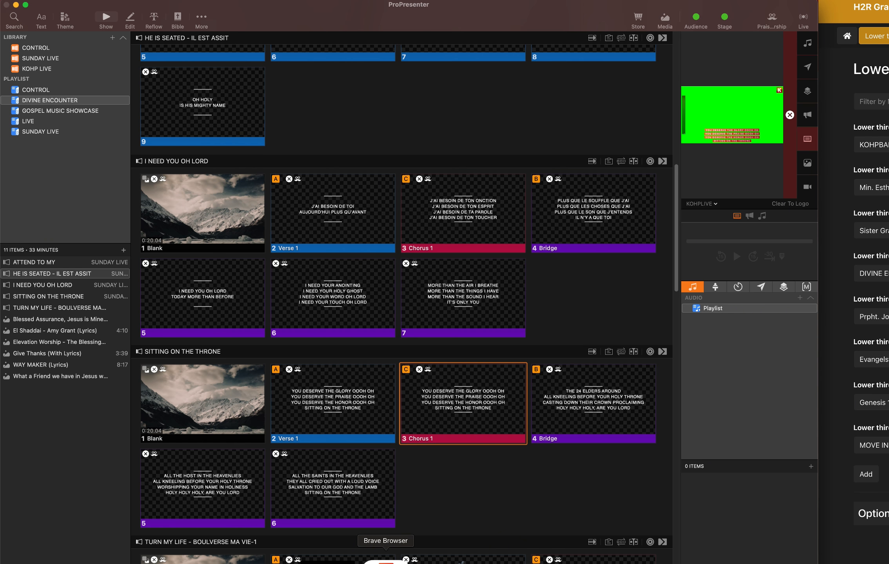
left_click(399, 555)
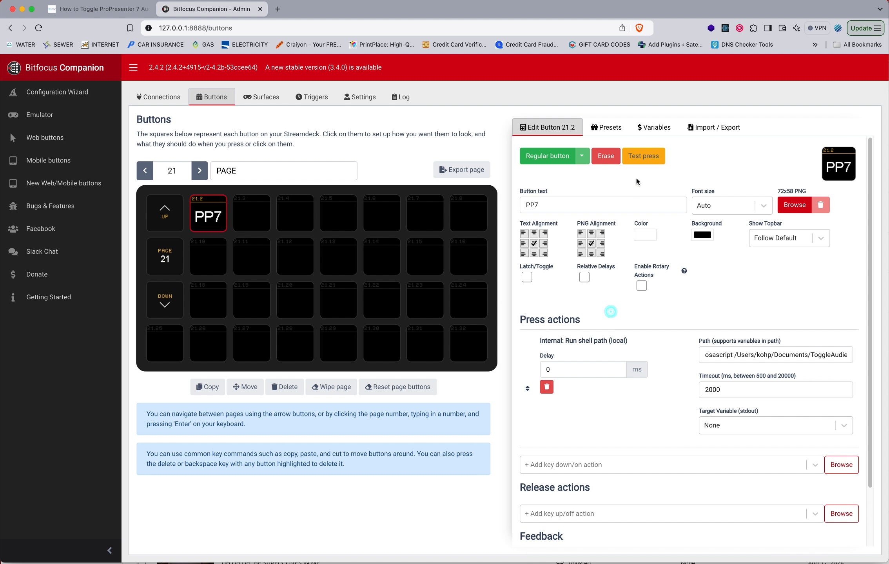
left_click(639, 161)
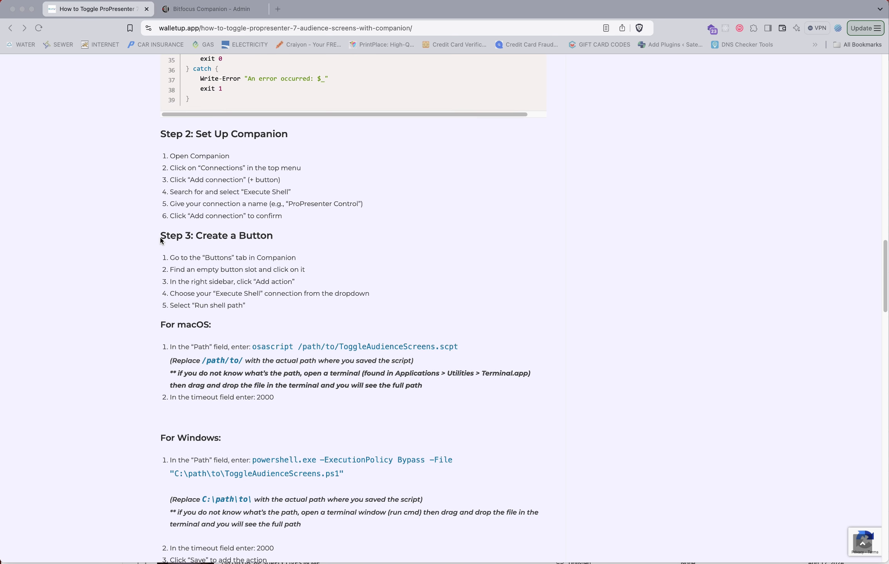
Step: Review the guide's Windows section with the PowerShell toggle script and the instructions for saving it as ToggleAudienceScreens.ps1
scroll(161, 241, "up", 1)
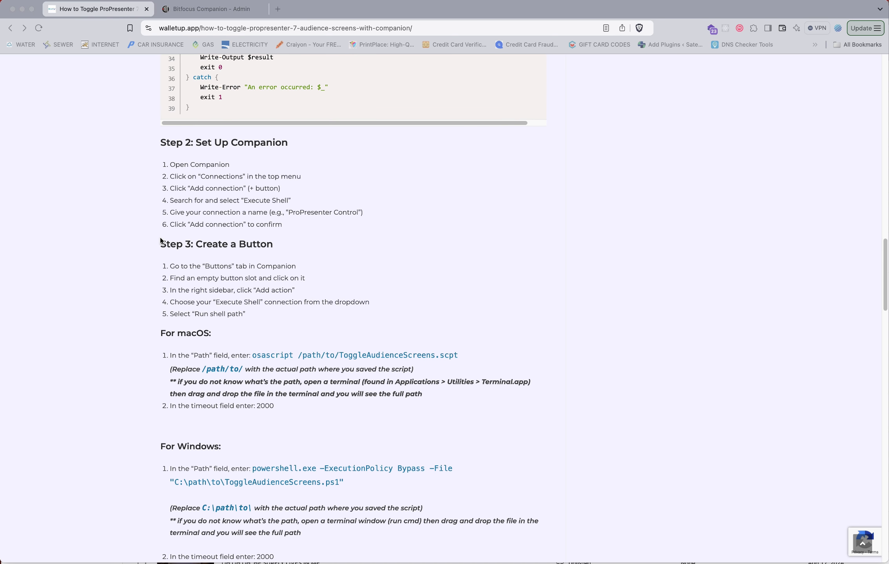
scroll(160, 241, "up", 5)
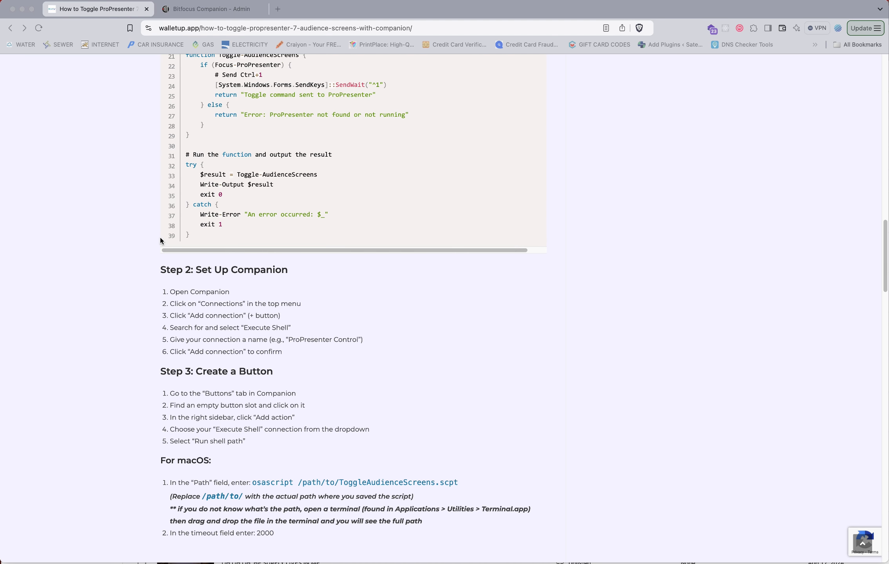
scroll(160, 241, "up", 10)
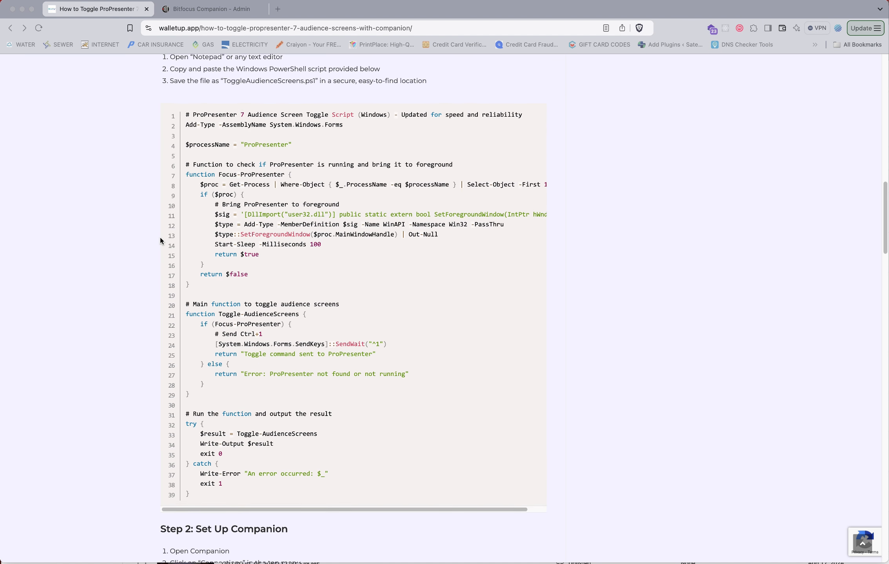
scroll(160, 241, "up", 2)
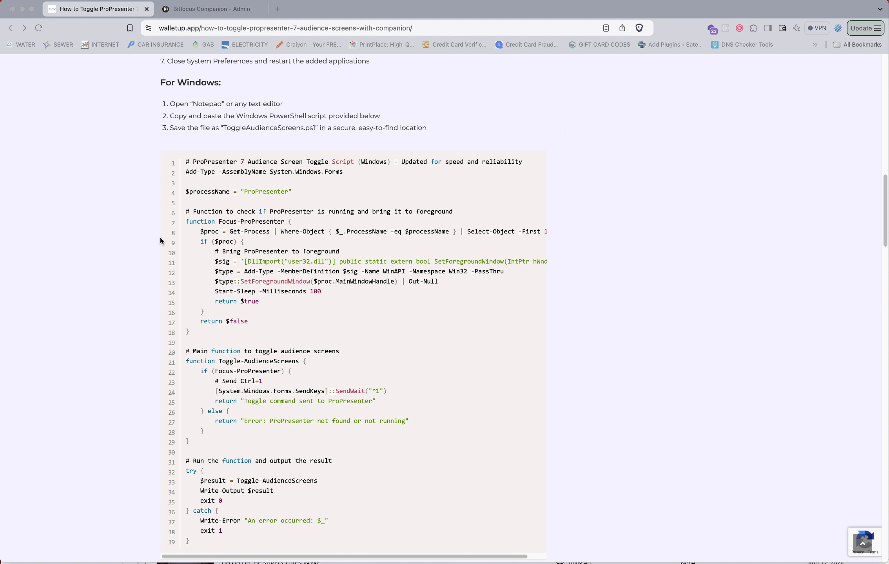
left_click(403, 196)
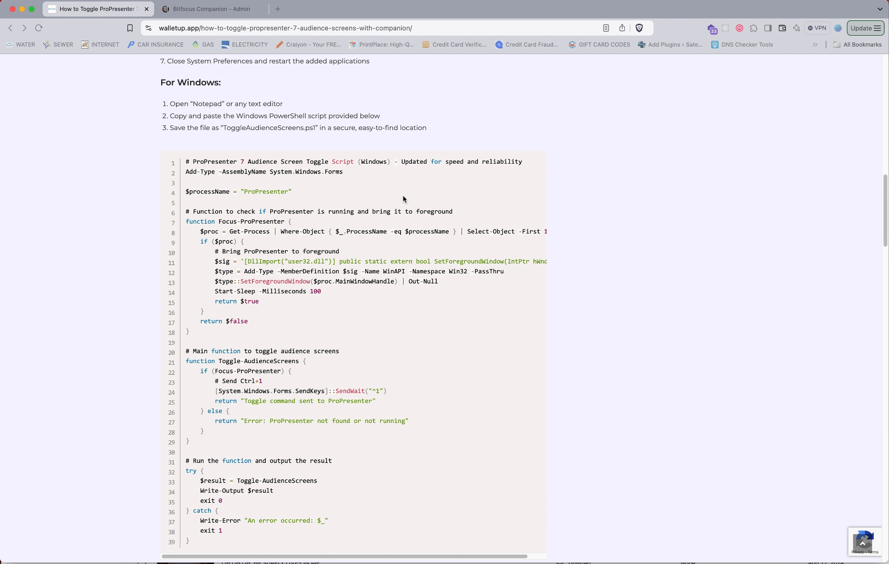
left_click(535, 161)
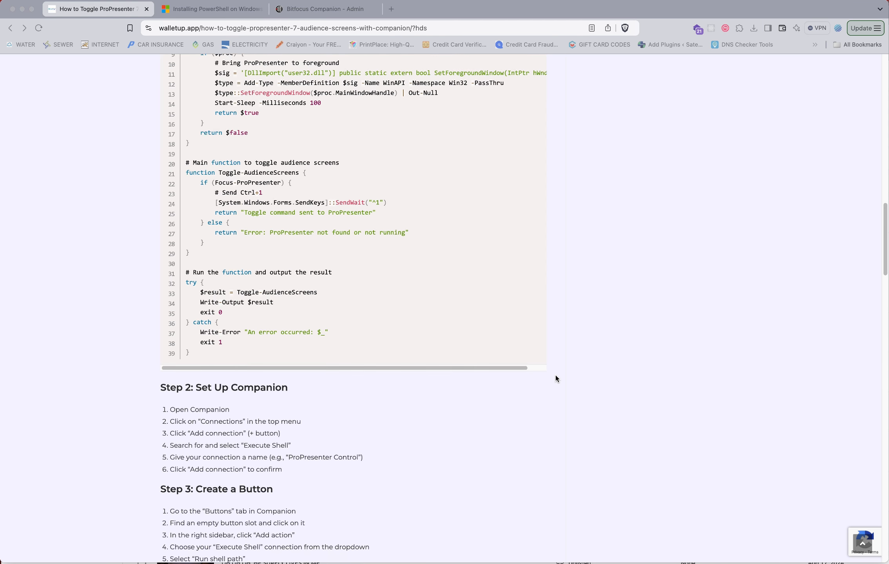
Step: Open Microsoft's PowerShell installation page from the guide's optional Windows PowerShell testing prerequisites
scroll(557, 379, "down", 8)
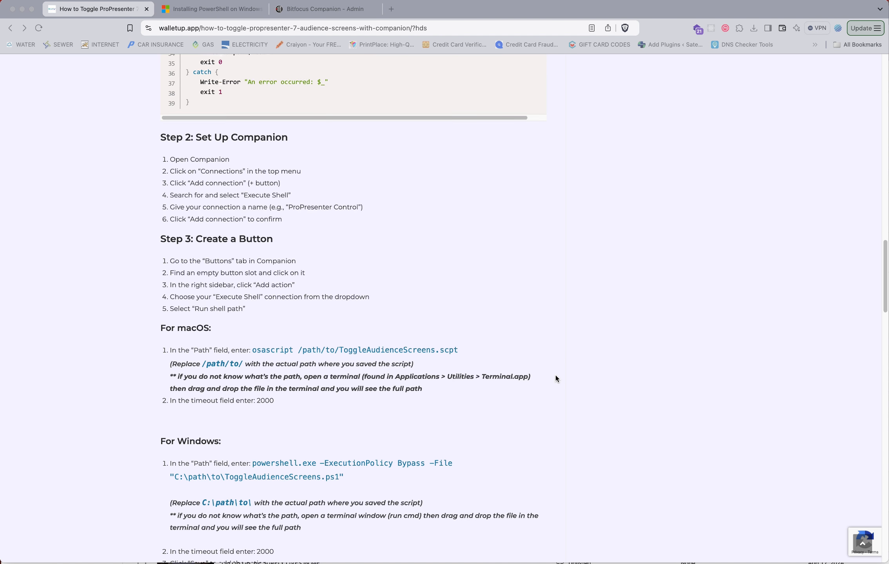
scroll(555, 376, "down", 10)
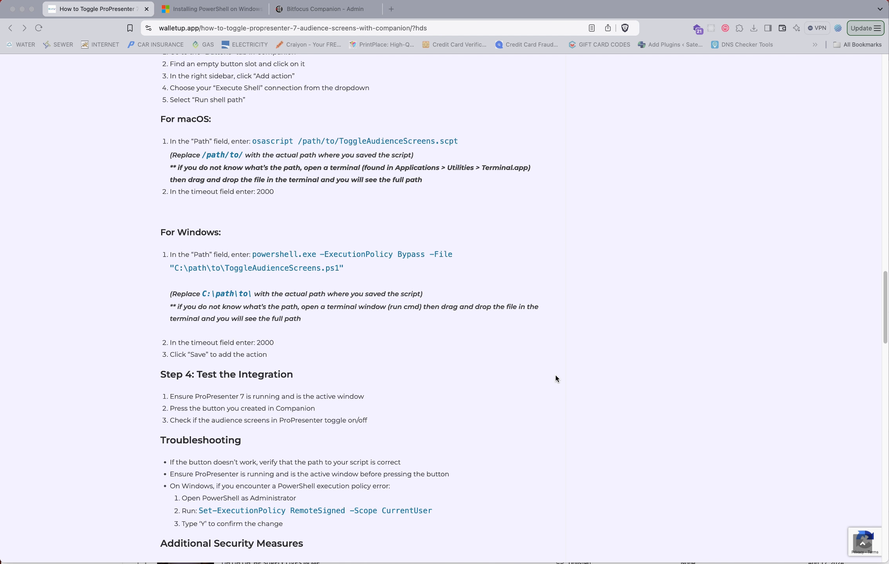
scroll(555, 376, "down", 11)
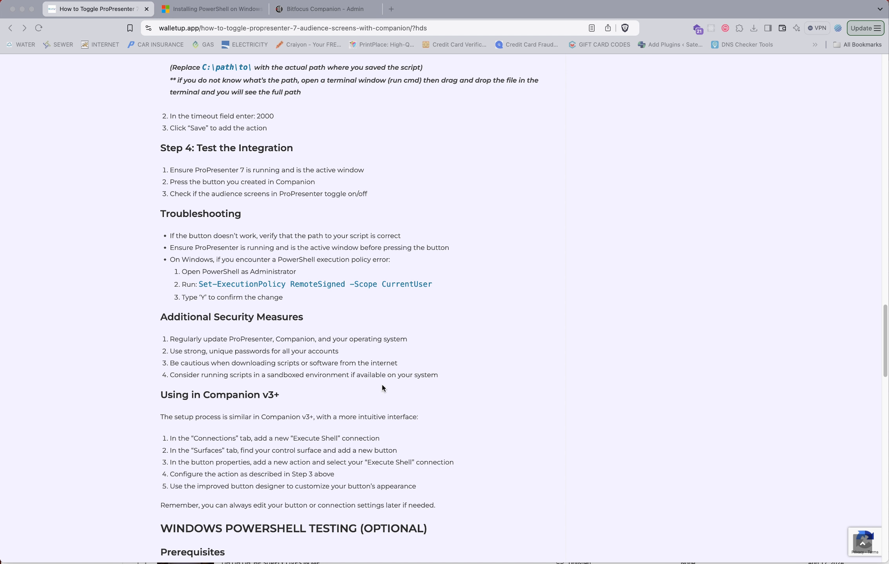
scroll(401, 383, "down", 9)
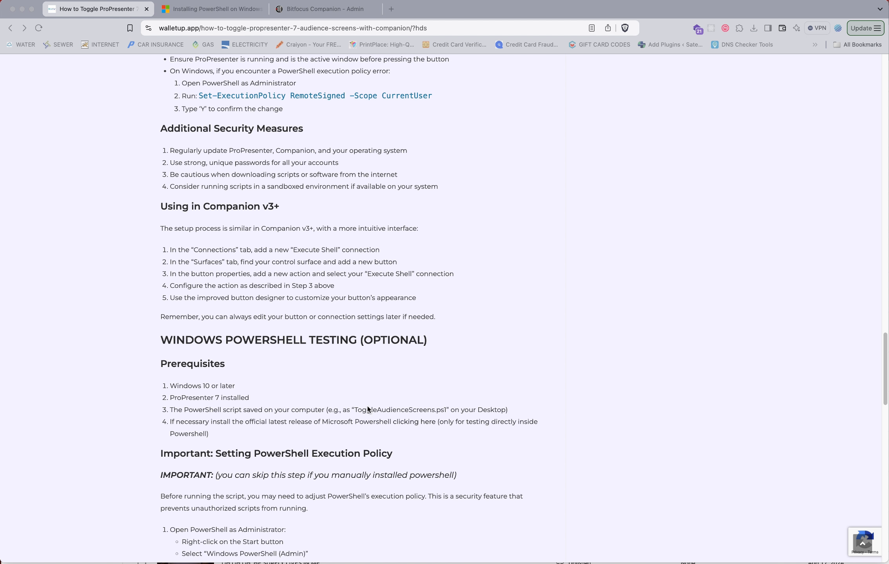
left_click(325, 444)
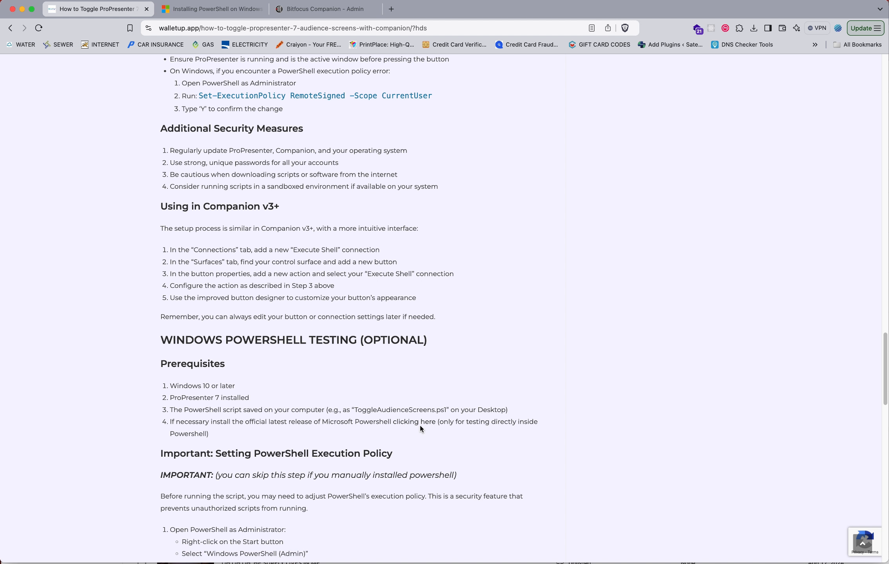
scroll(417, 425, "up", 5)
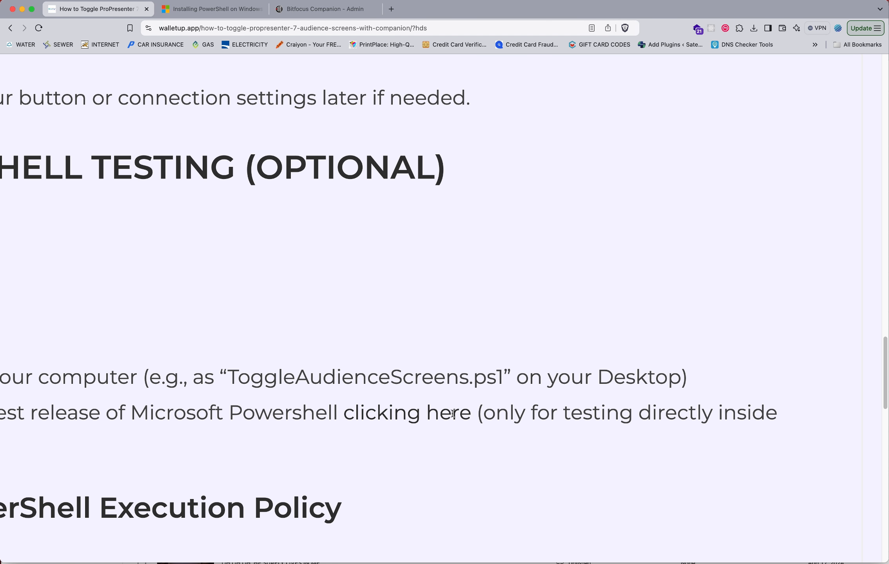
left_click_drag(475, 415, 317, 446)
scroll(317, 447, "down", 5)
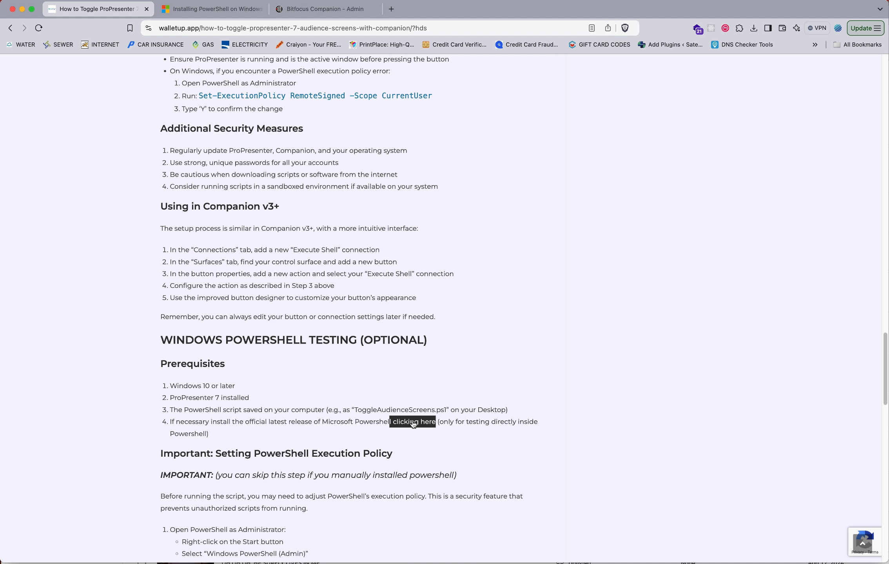
left_click(413, 423)
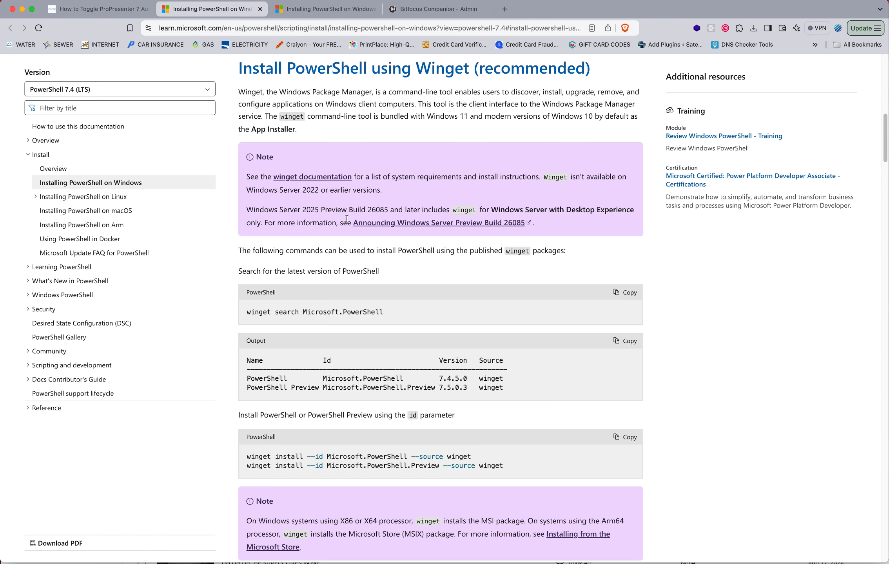
Step: Examine the MSI package section of the PowerShell installation page, highlighting the win-x64 download link
scroll(347, 219, "down", 5)
scroll(346, 218, "down", 3)
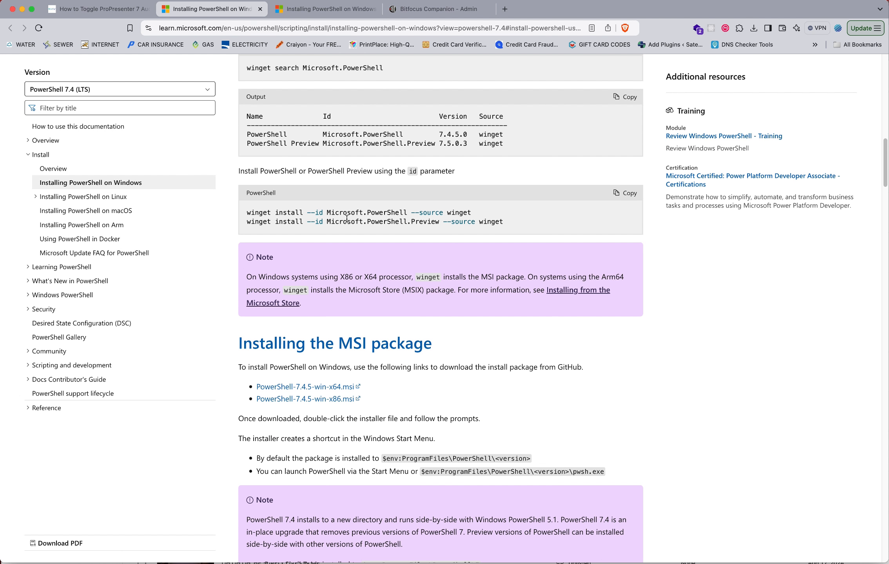
scroll(346, 218, "down", 3)
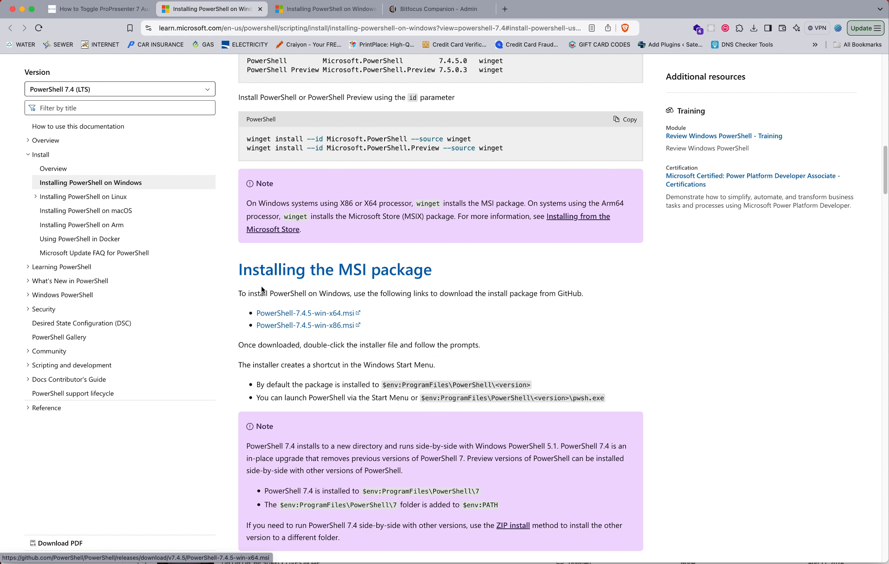
scroll(310, 290, "up", 5)
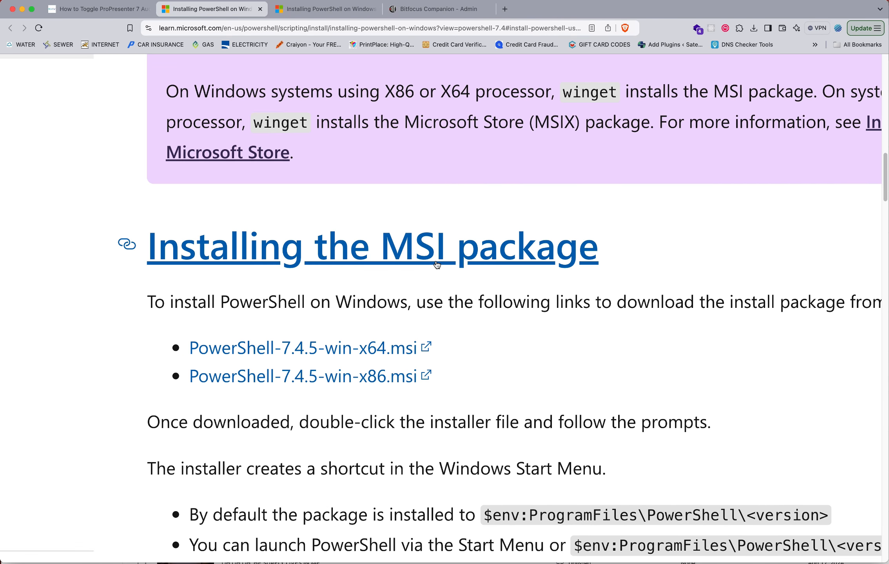
scroll(303, 402, "down", 1)
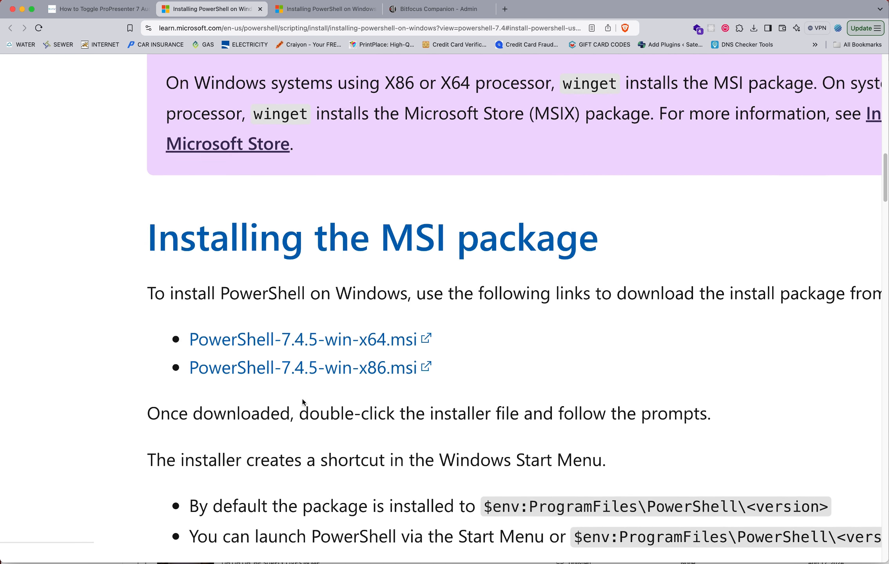
left_click_drag(445, 339, 324, 334)
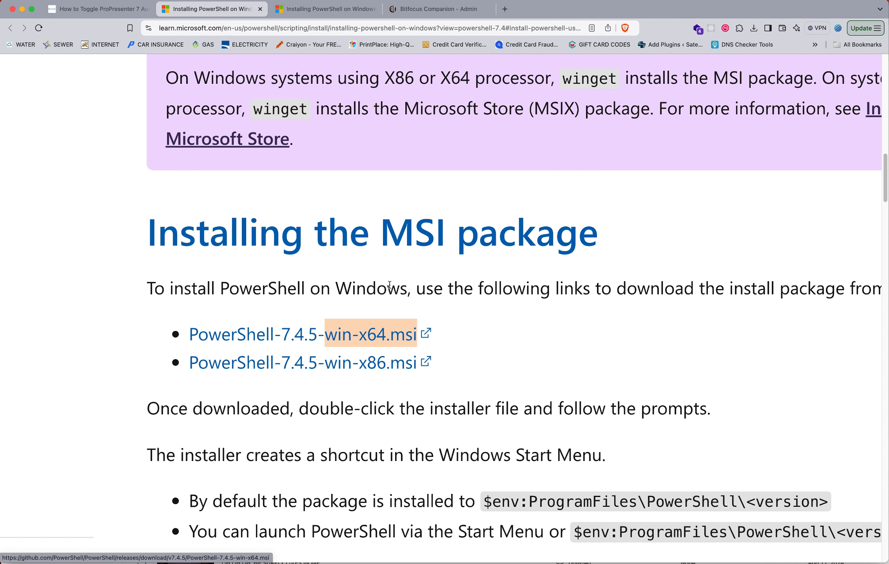
scroll(389, 285, "down", 3)
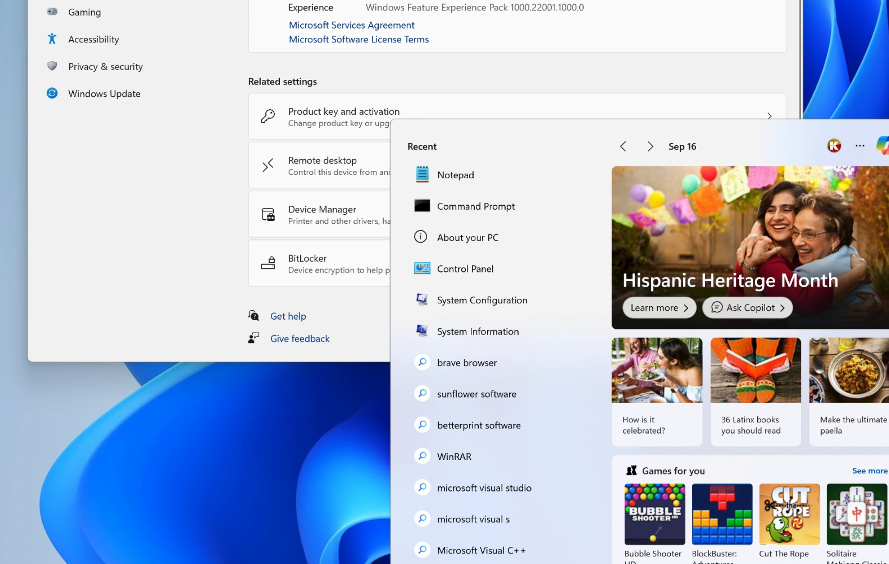
Step: Search Windows for "about" to look up the About your PC system settings
type("about")
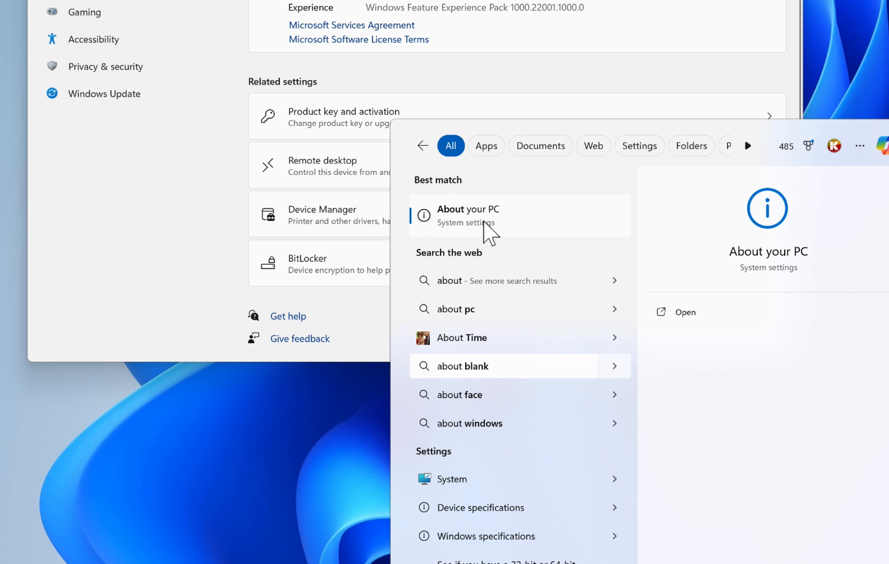
left_click(130, 262)
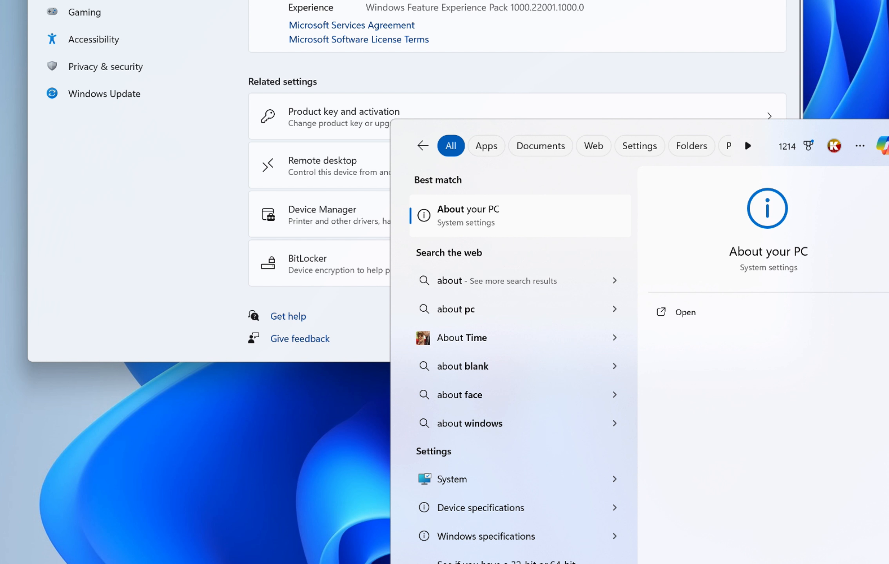
left_click_drag(308, 26, 411, 24)
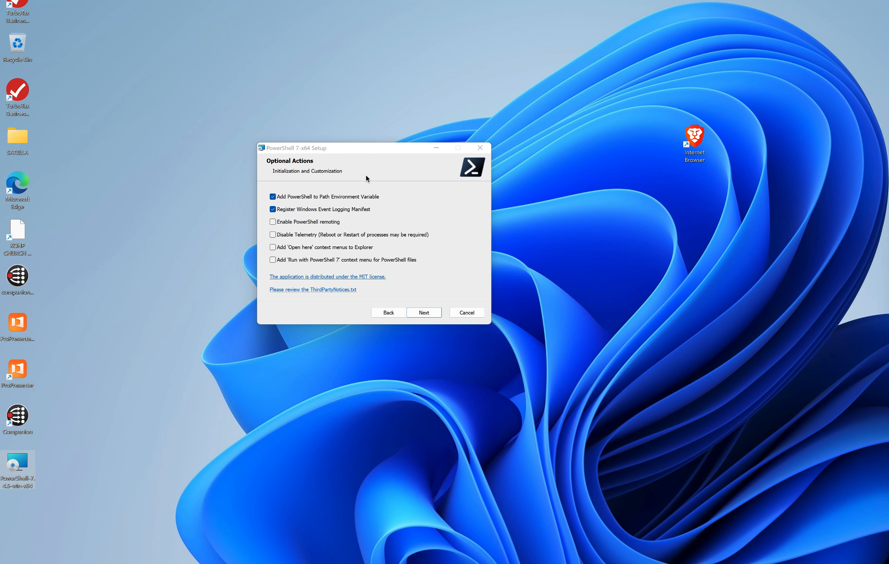
Step: Install PowerShell 7 with the 'Run with PowerShell 7' context menu for PowerShell files enabled, and launch PowerShell on finishing
left_click(279, 260)
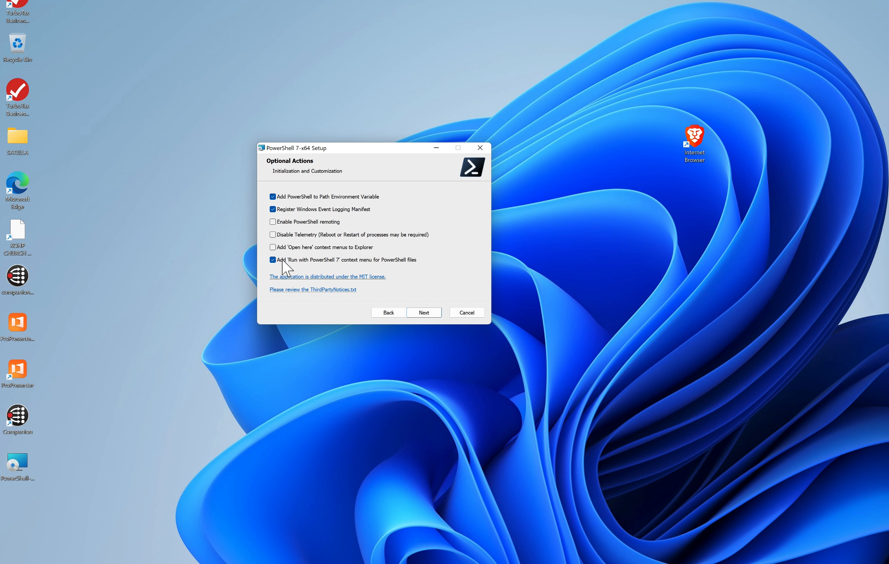
left_click(427, 313)
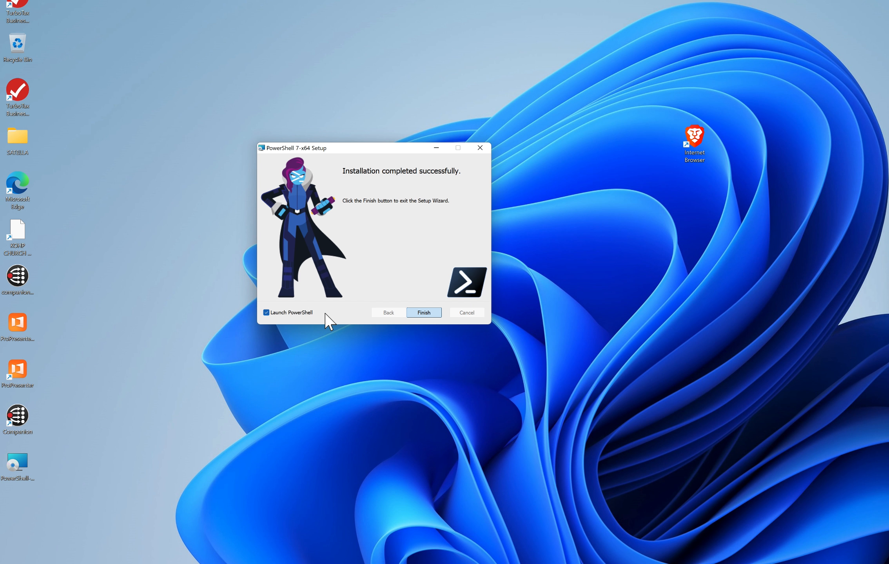
key("Return")
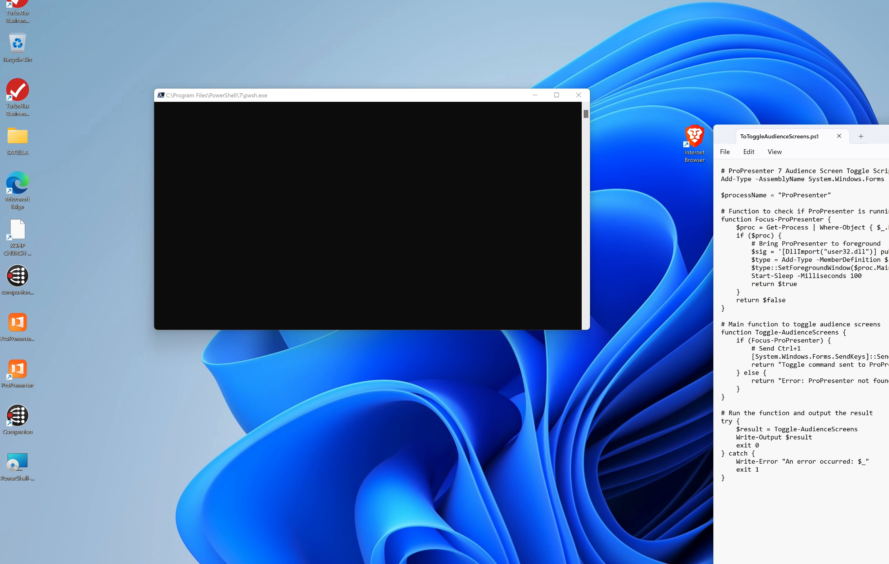
Step: Move the Notepad window with ToToggleAudienceScreens.ps1 fully into view and highlight the script code for review
left_click_drag(888, 132, 602, 131)
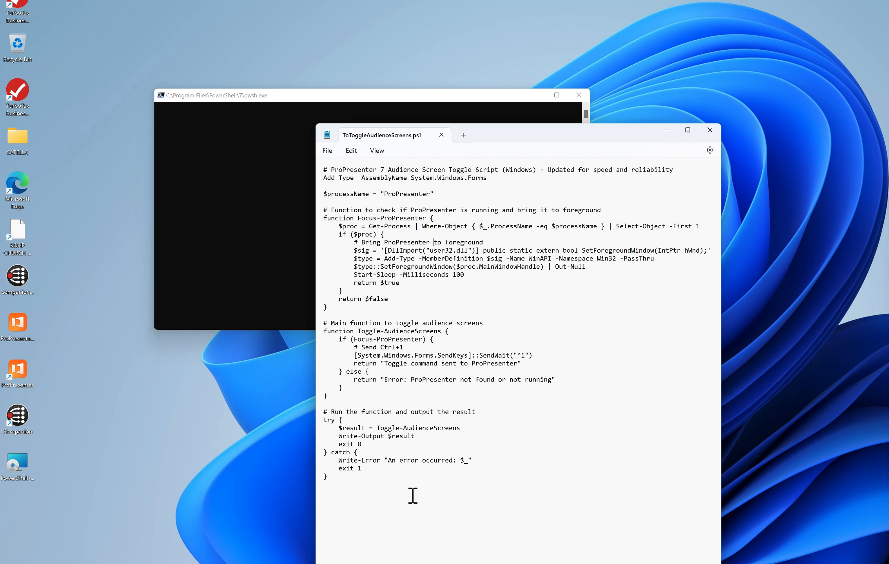
left_click_drag(358, 496, 301, 179)
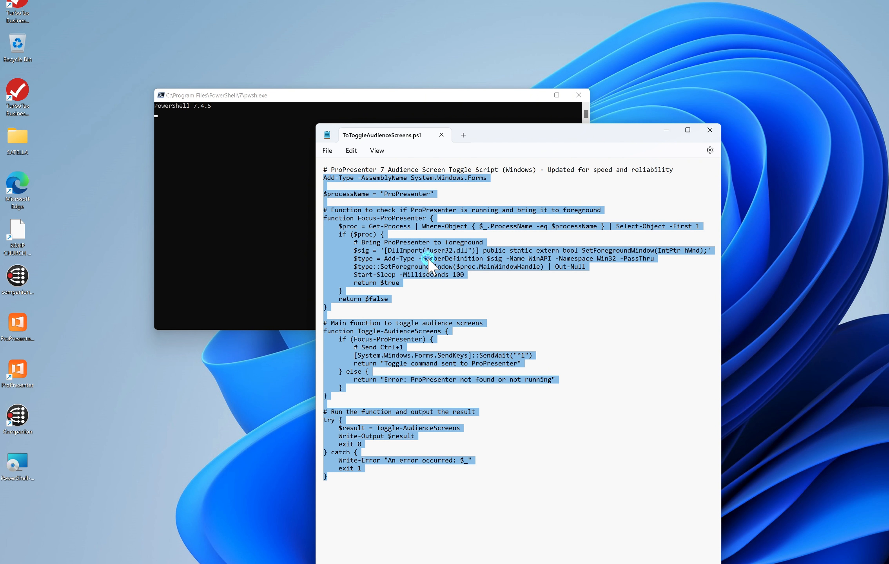
left_click(427, 257)
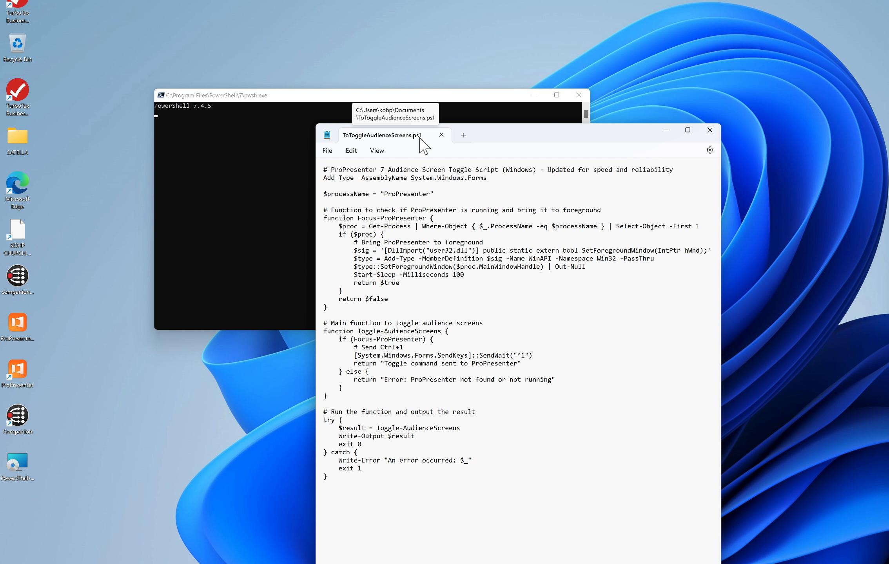
Step: Save the script in the Documents folder as ToToggleAudienceScreens.ps1, replacing the existing file
left_click(326, 151)
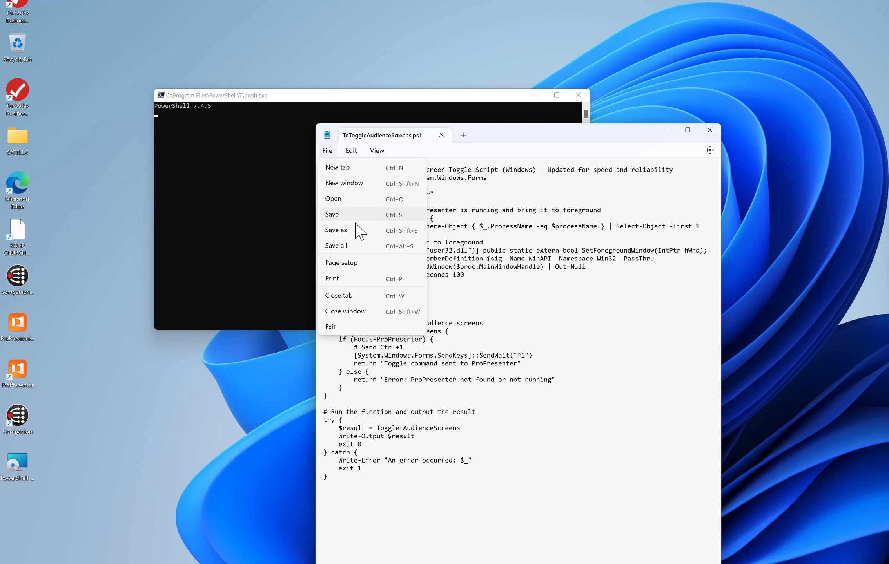
left_click(352, 230)
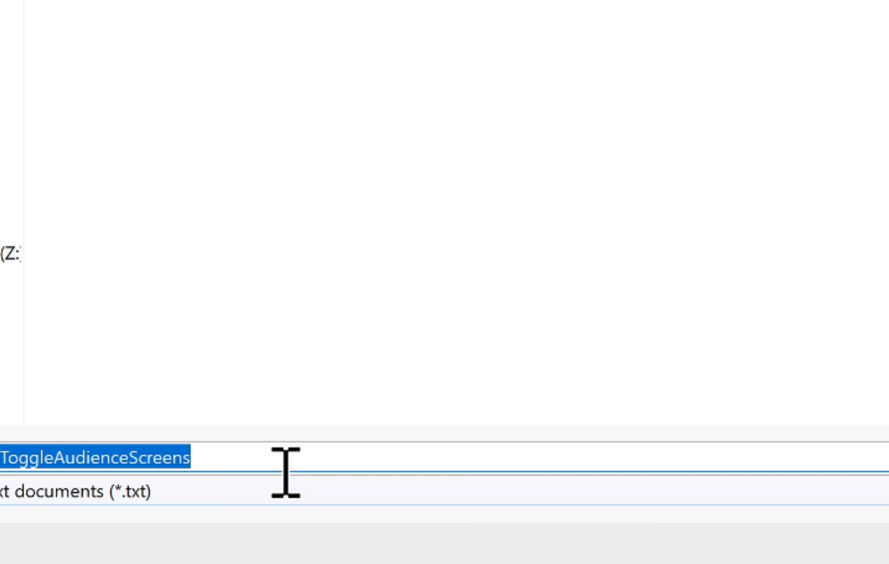
left_click(267, 455)
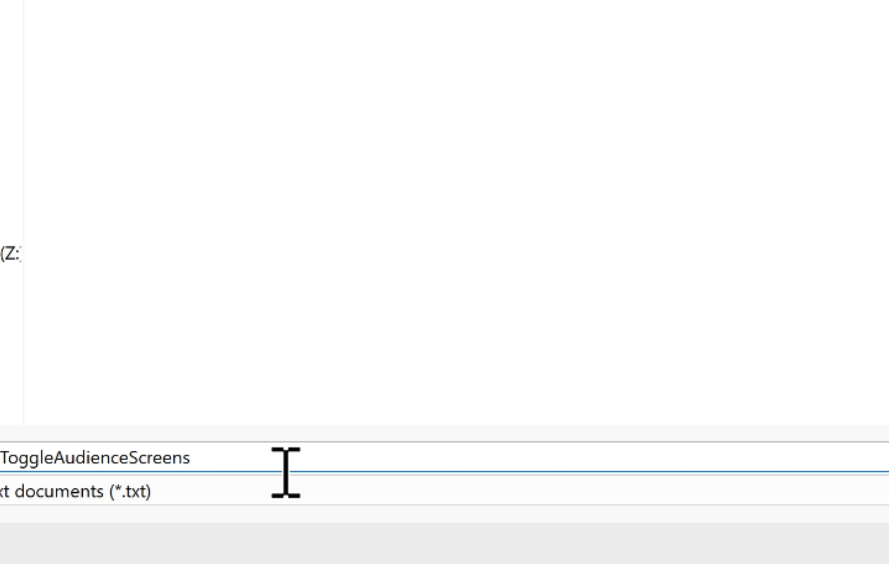
key("ctrl+a")
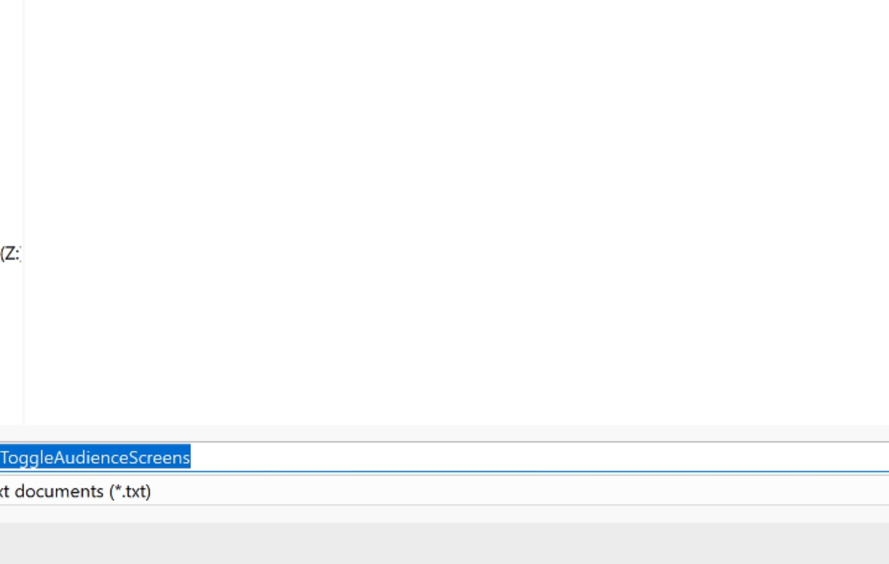
key("Right")
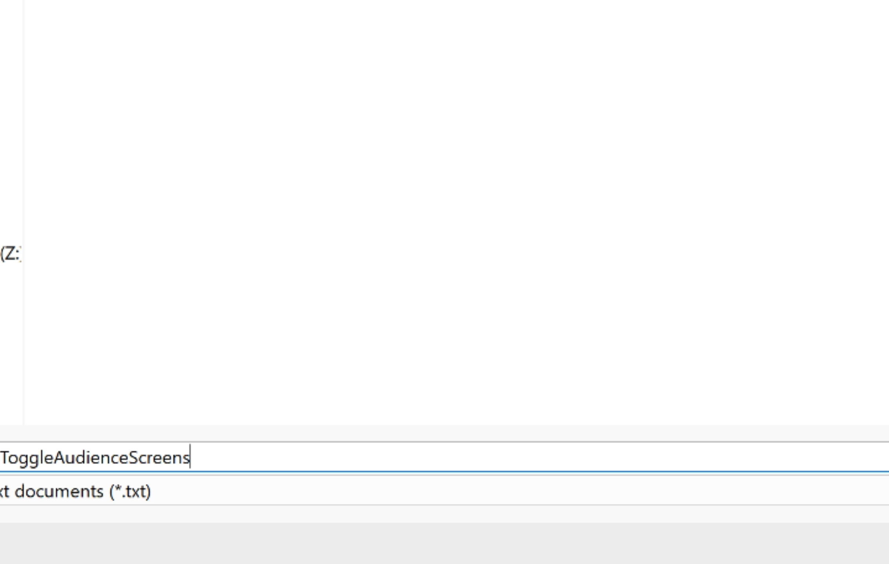
type(".p")
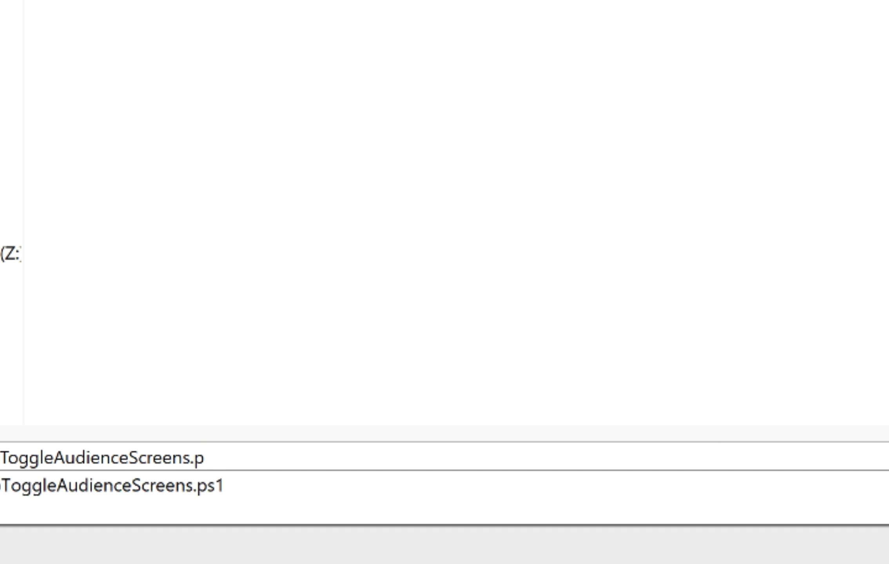
type("s1")
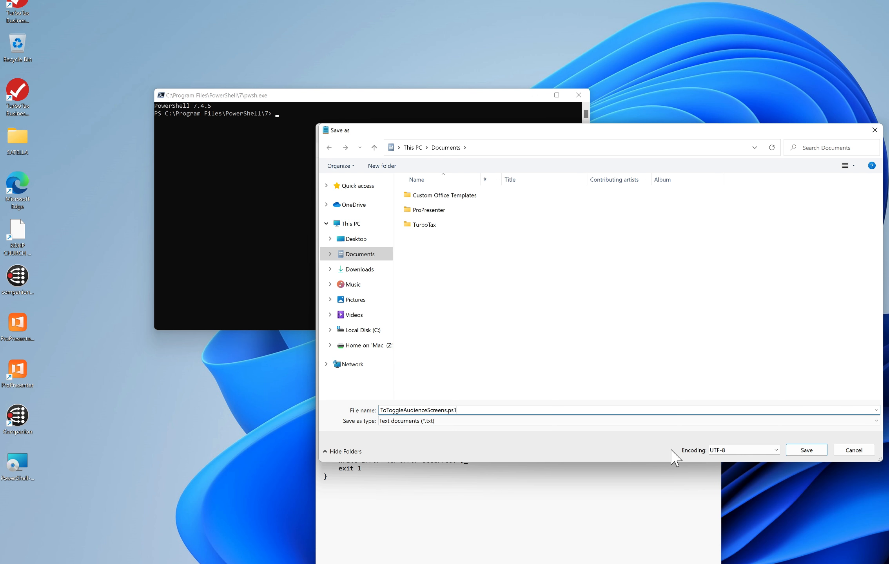
left_click(807, 451)
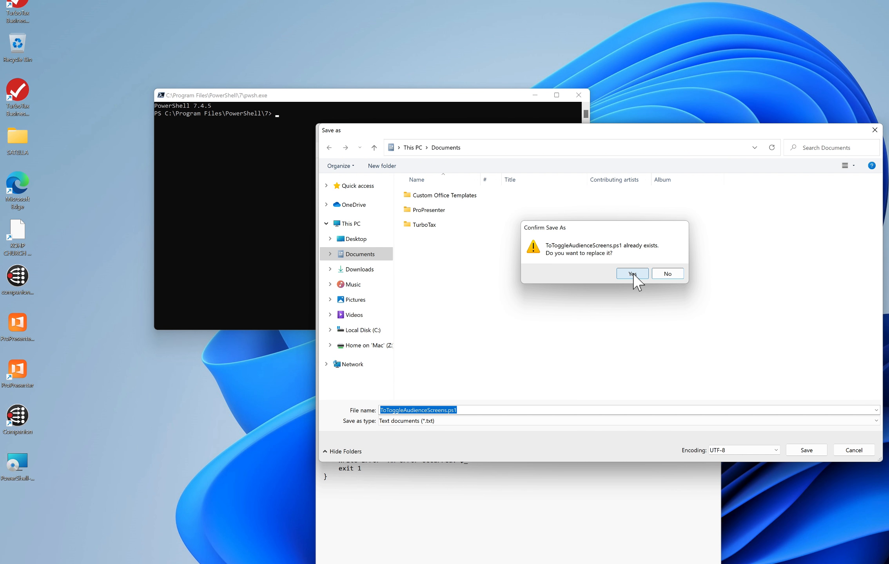
left_click(632, 274)
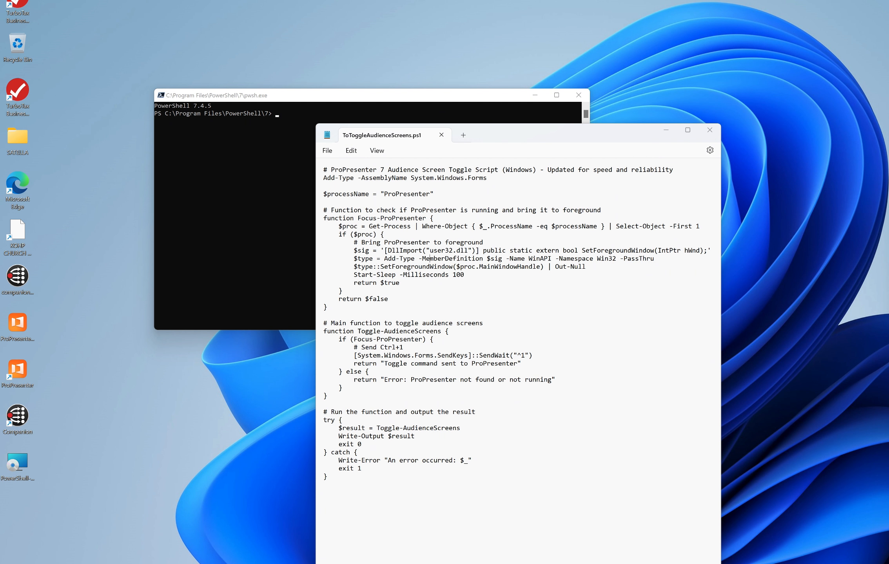
Step: Place the Documents folder window beside PowerShell and insert the ToToggleAudienceScreens script file's path at the PowerShell prompt
key("alt+Tab")
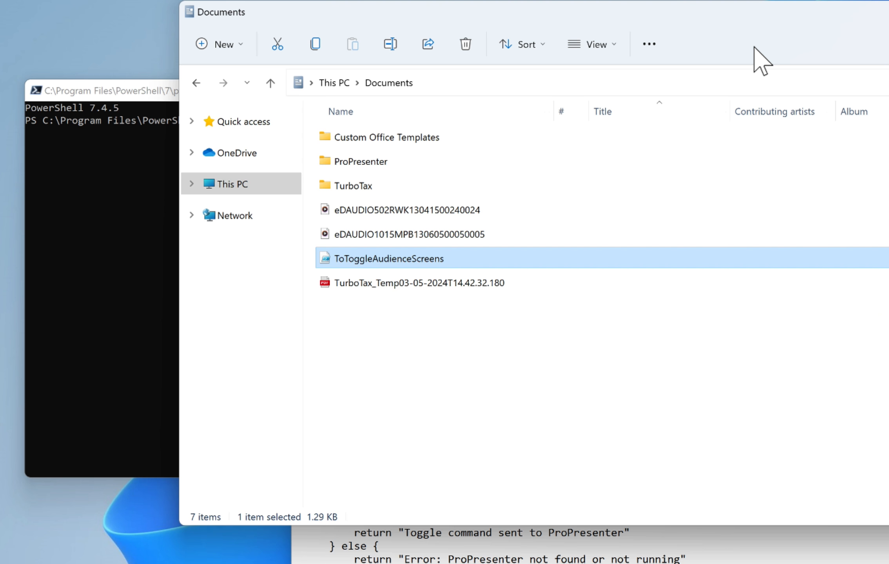
left_click_drag(639, 12, 888, 24)
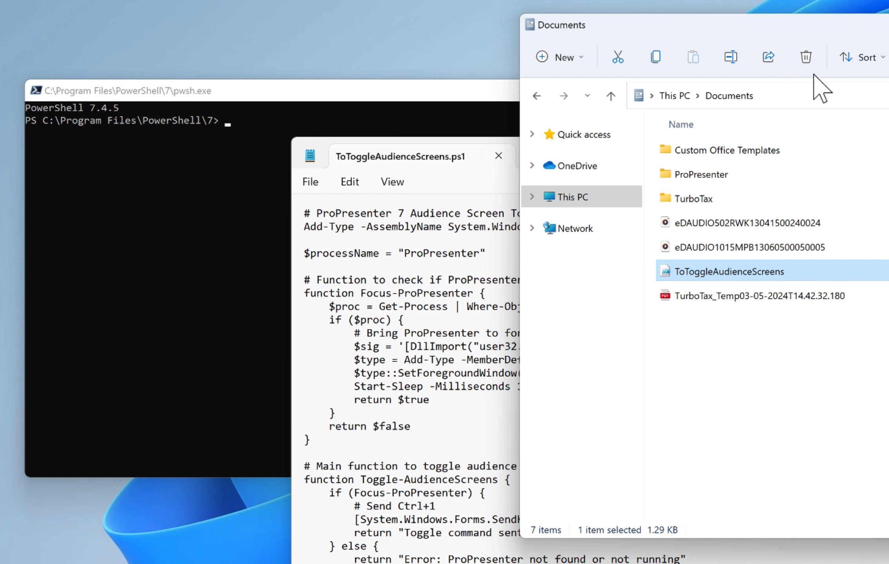
left_click(220, 319)
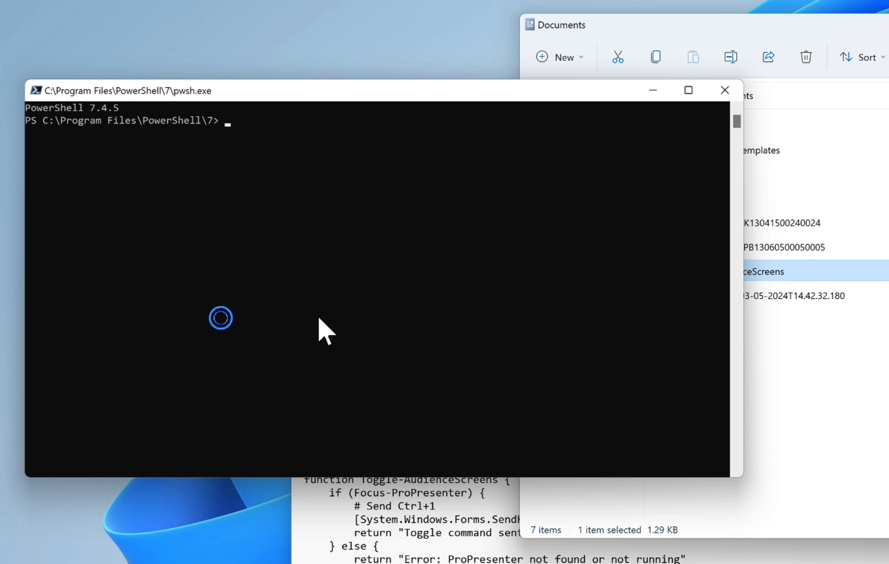
left_click(865, 403)
left_click(784, 272)
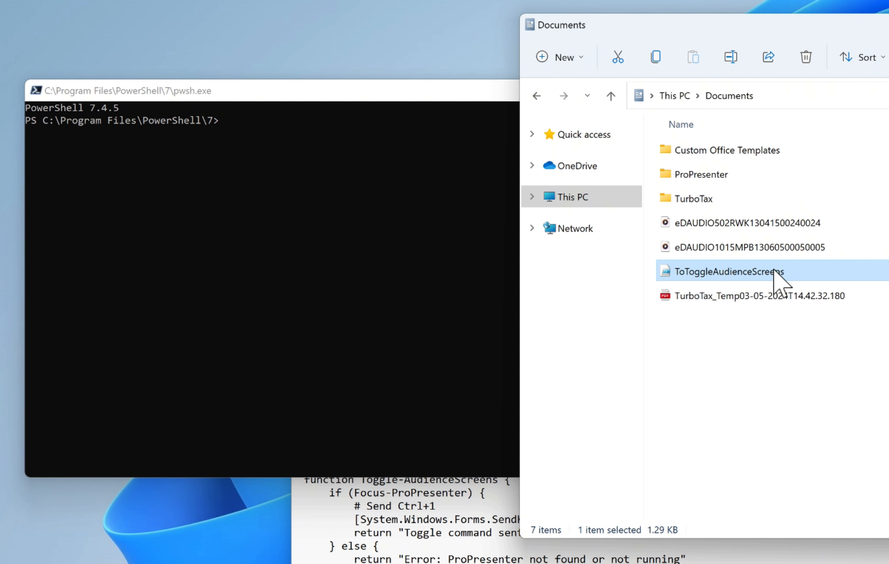
left_click_drag(773, 270, 322, 241)
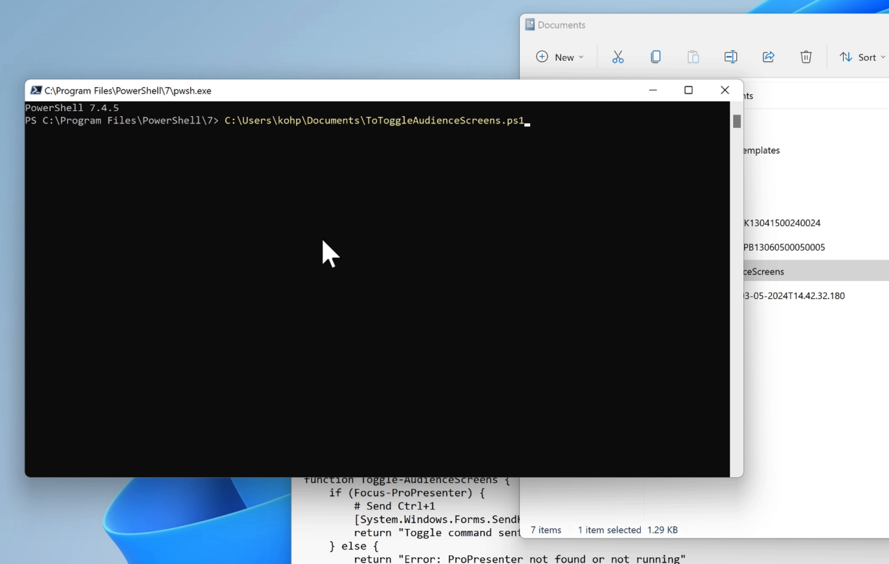
Step: Trim the inserted path to the Documents folder and prefix it with cd to change the PowerShell directory
key("BackSpace")
key("BackSpace")
key("BackSpace")
key("BackSpace")
key("BackSpace")
key("BackSpace")
key("BackSpace")
key("BackSpace")
key("BackSpace")
key("BackSpace")
key("BackSpace")
key("BackSpace")
key("BackSpace")
key("BackSpace")
key("BackSpace")
key("BackSpace")
key("BackSpace")
key("BackSpace")
key("BackSpace")
key("BackSpace")
key("BackSpace")
key("BackSpace")
key("BackSpace")
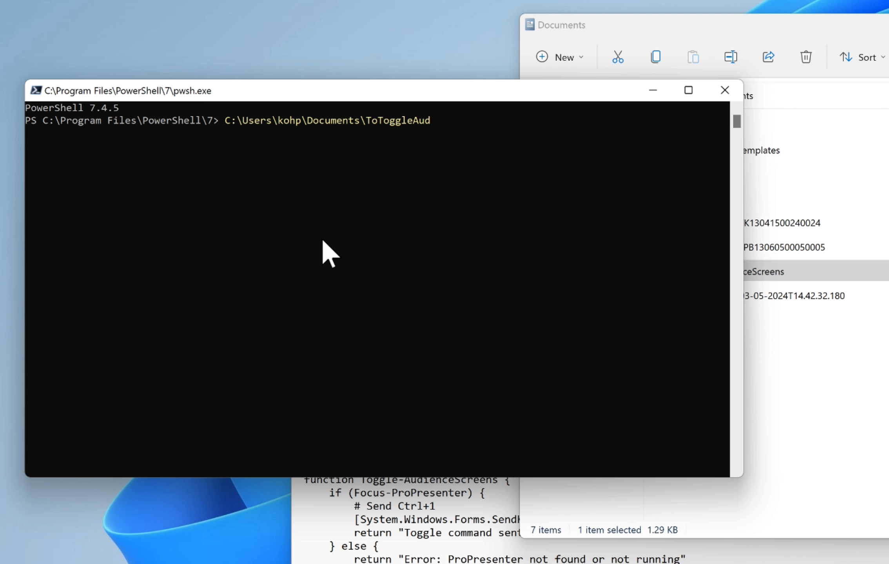
key("BackSpace")
key("BackSpace")
key("BackSpace")
key("BackSpace")
key("Left")
key("Left")
key("Left")
key("Left")
key("Left")
key("Left")
key("Left")
key("Left")
key("Left")
key("Left")
key("Left")
key("Left")
key("Left")
key("Left")
key("Left")
key("Left")
key("Left")
key("Left")
key("Left")
key("Left")
key("Left")
key("Left")
key("Left")
key("Left")
type("cd")
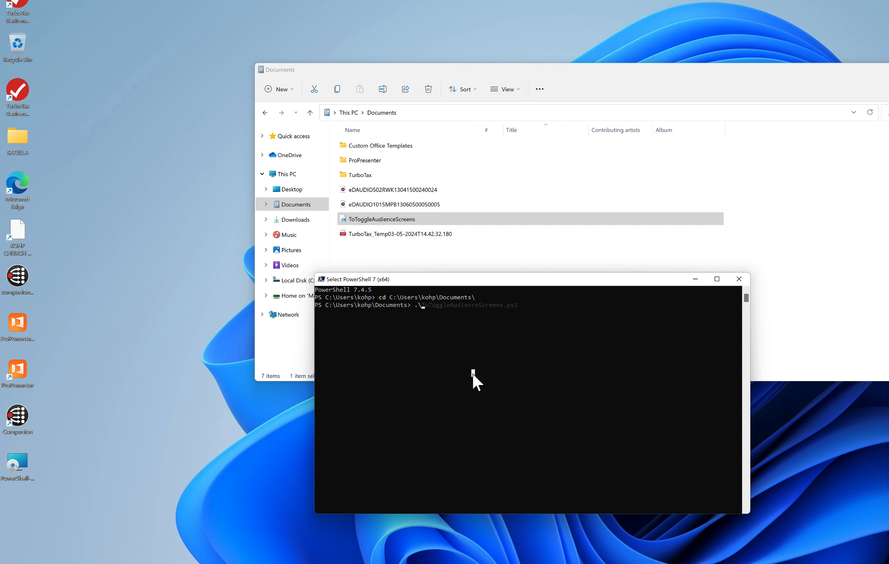
Step: Complete the suggested script command at the prompt and shorten its file name to .\ToggleAudienceScreens.ps1
key("Right")
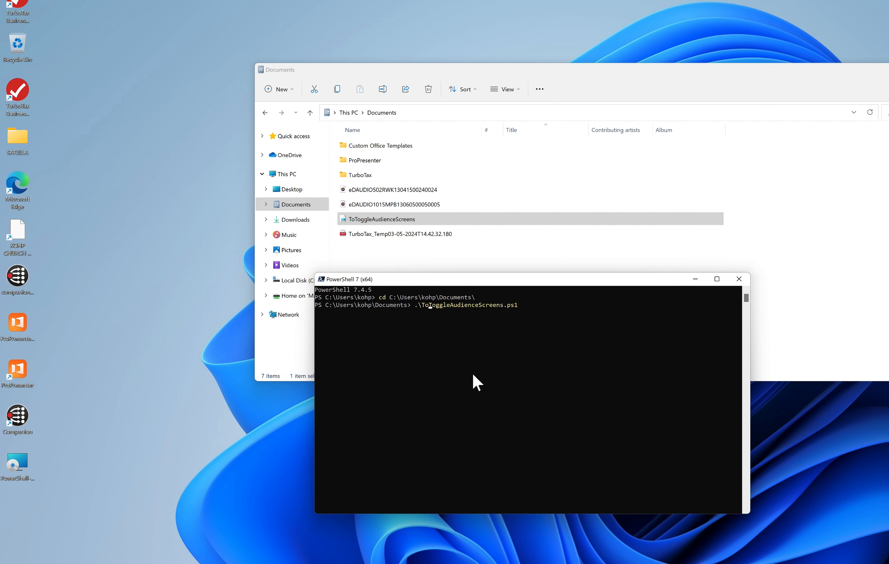
key("BackSpace")
key("BackSpace")
Step: Switch to the web guide and highlight the script command in its run-and-test steps to check the file name
key("super+Tab")
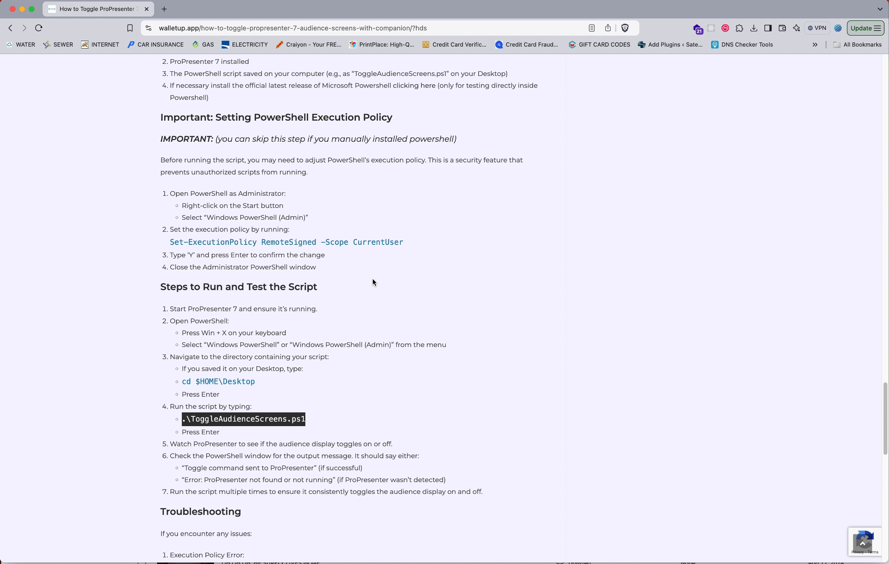
left_click(314, 412)
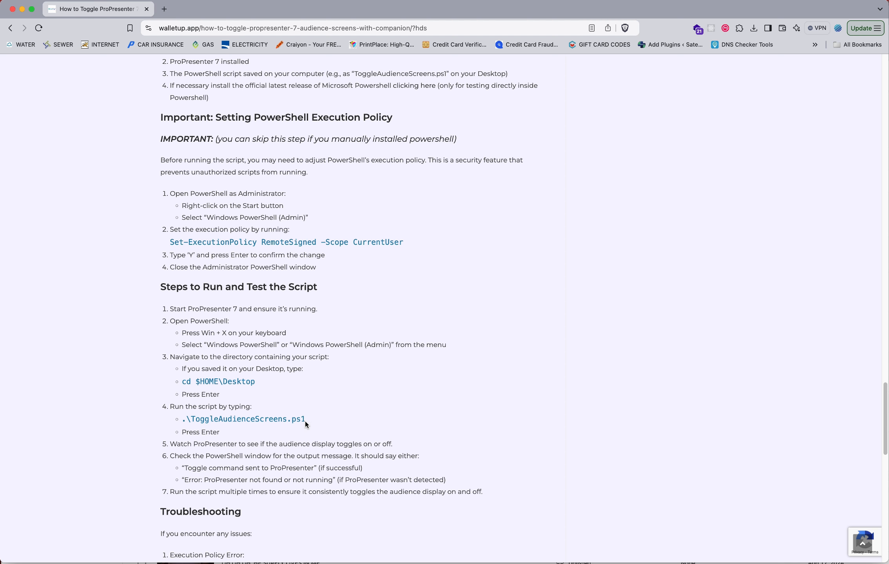
left_click_drag(307, 420, 181, 420)
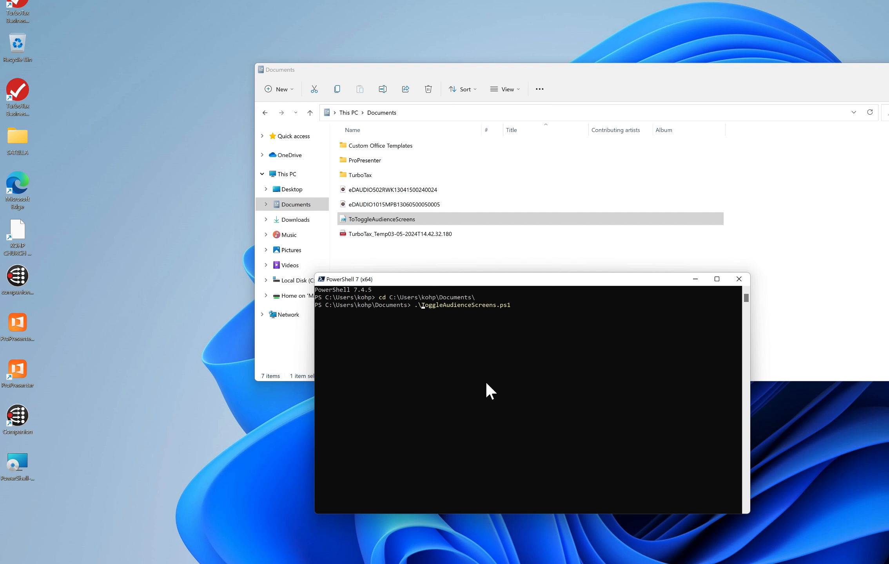
Step: Return to PowerShell and try to run .\ToggleAudienceScreens.ps1 from the Documents folder
key("Up")
key("BackSpace")
key("BackSpace")
key("BackSpace")
key("BackSpace")
key("BackSpace")
key("BackSpace")
key("BackSpace")
key("BackSpace")
key("BackSpace")
key("BackSpace")
key("BackSpace")
key("BackSpace")
key("BackSpace")
key("BackSpace")
key("BackSpace")
key("BackSpace")
key("BackSpace")
key("BackSpace")
key("BackSpace")
key("BackSpace")
key("BackSpace")
key("BackSpace")
key("BackSpace")
key("BackSpace")
key("BackSpace")
key("Up")
key("Return")
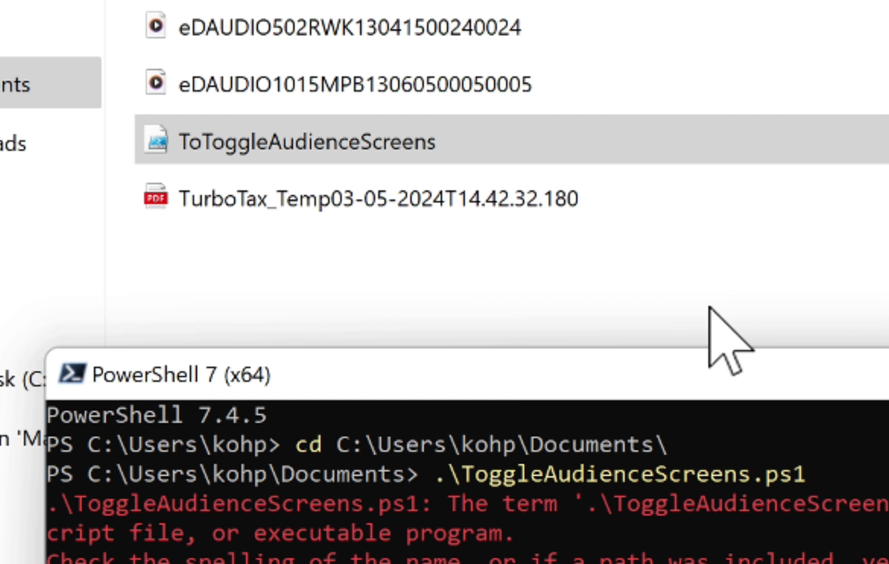
Step: Rename the ToToggleAudienceScreens script file in the Documents folder to ToggleAudienceScreens
left_click(352, 39)
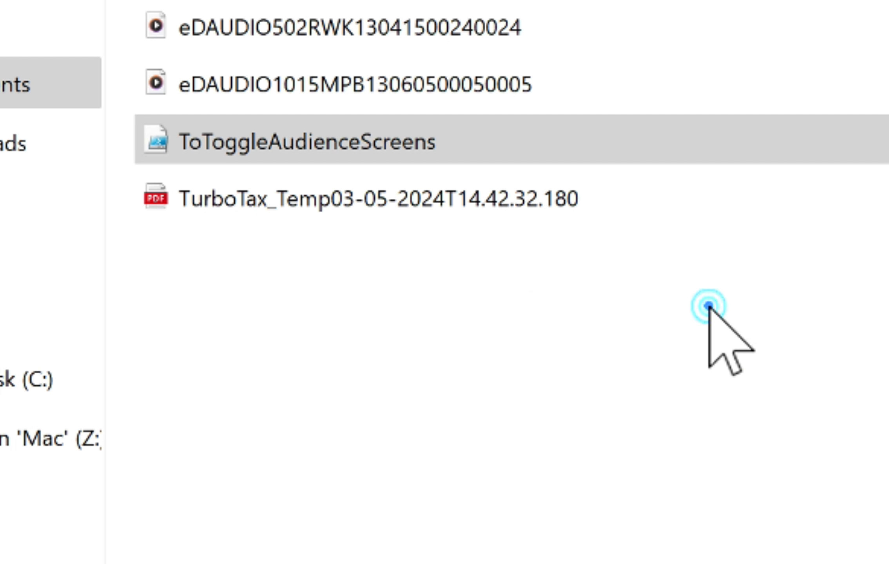
left_click(187, 142)
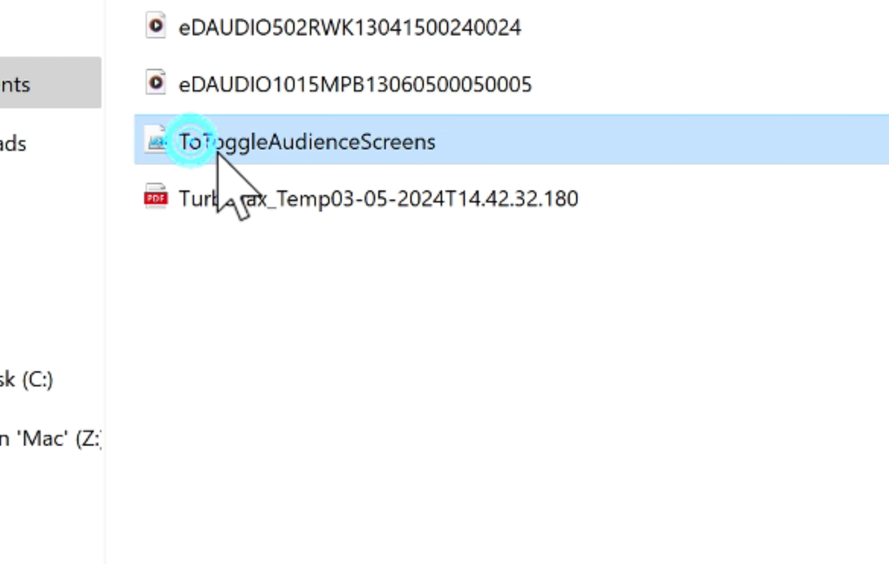
left_click(191, 140)
left_click(193, 140)
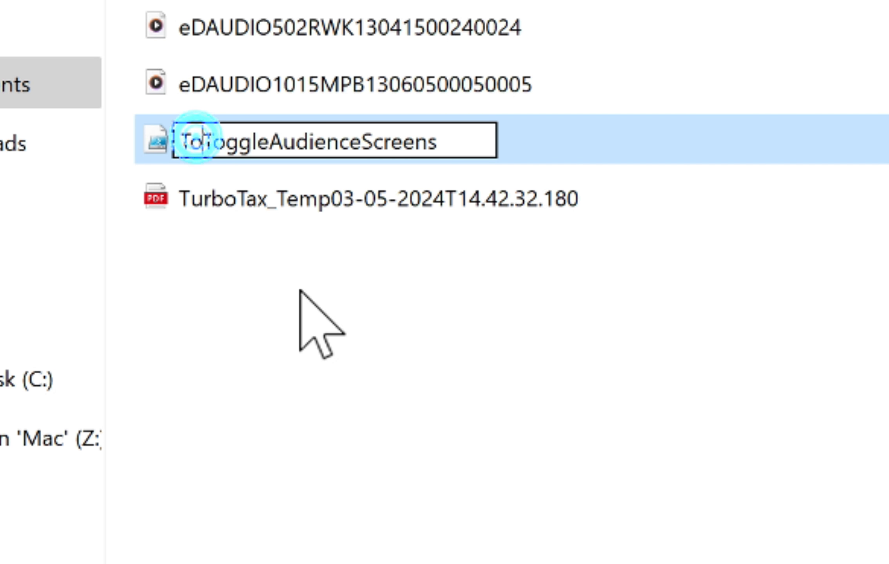
key("BackSpace")
key("BackSpace")
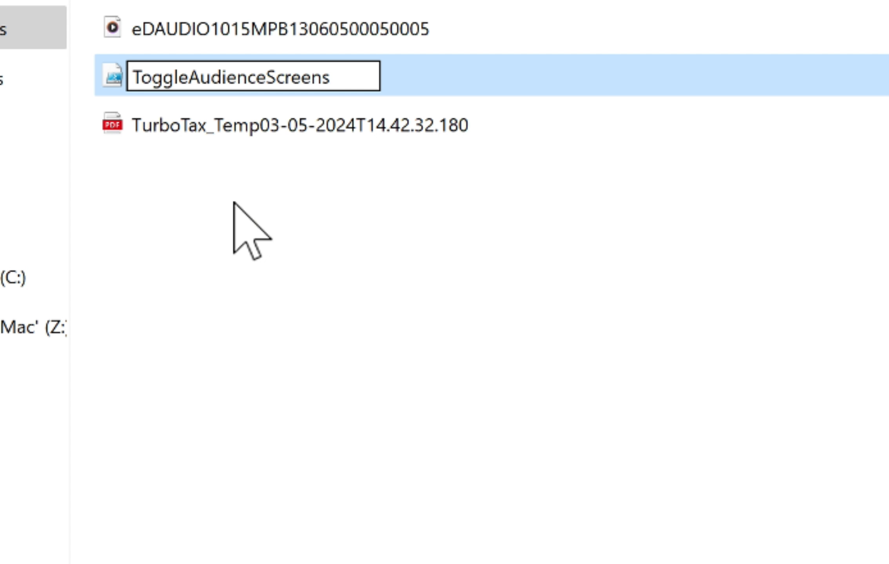
key("Return")
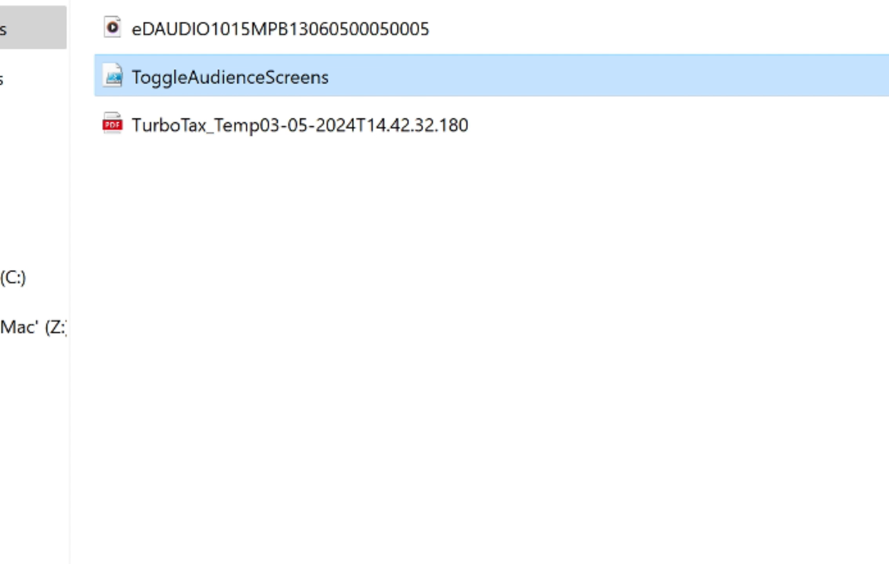
Step: Recall the .\ToggleAudienceScreens.ps1 command in PowerShell and run it against the renamed file
left_click(415, 563)
key("Up")
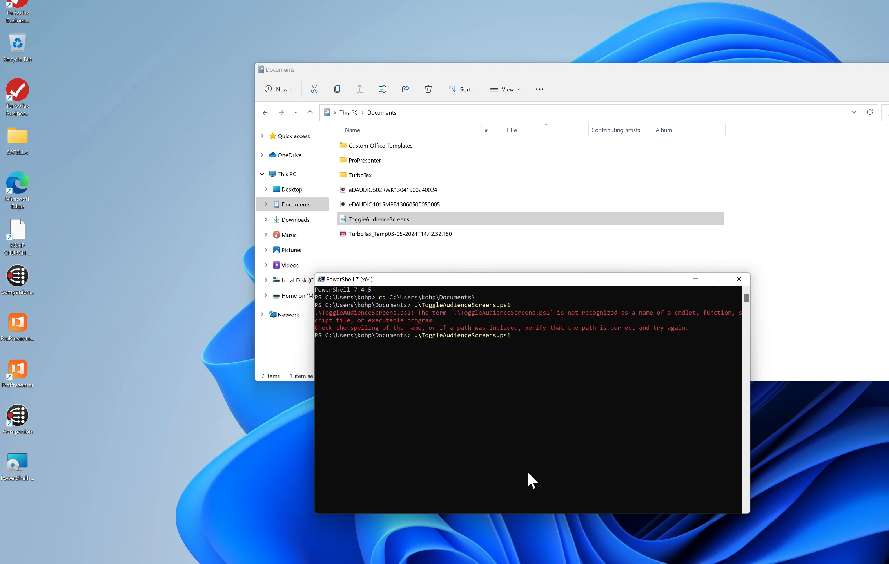
key("Return")
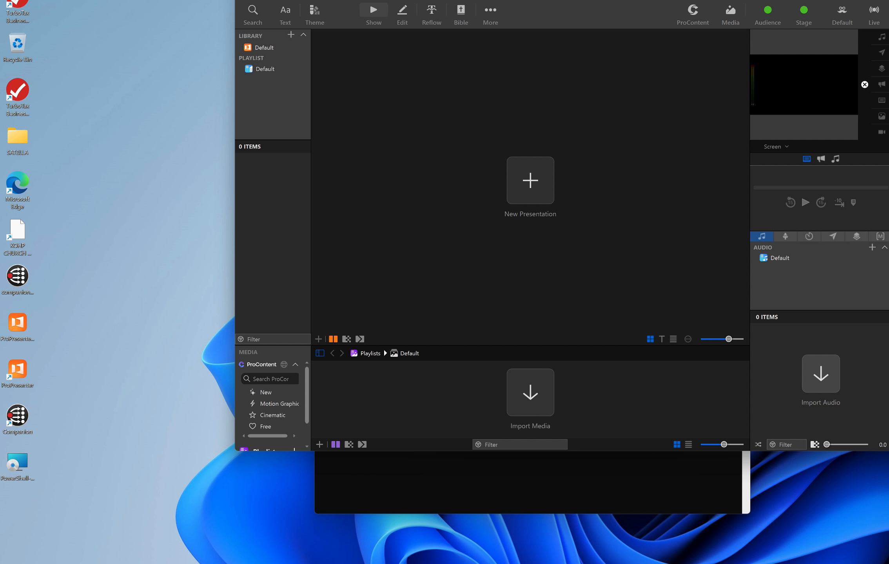
Step: Move the PowerShell window clear of ProPresenter's Audience indicator and run the toggle script again
left_click(613, 495)
left_click_drag(641, 281, 371, 288)
left_click(269, 385)
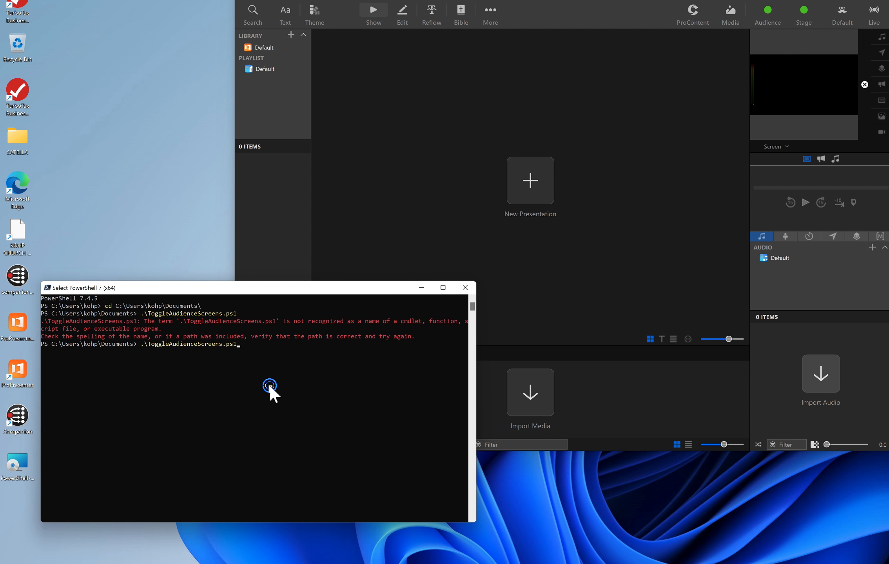
key("Return")
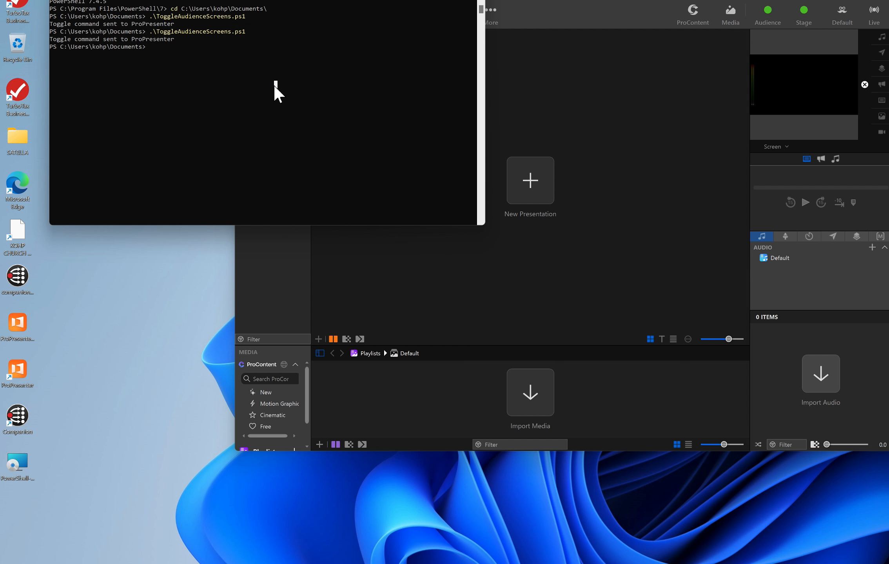
Step: Rerun .\ToggleAudienceScreens.ps1 three more times to test switching ProPresenter's audience screens on and off
key("Up")
key("Return")
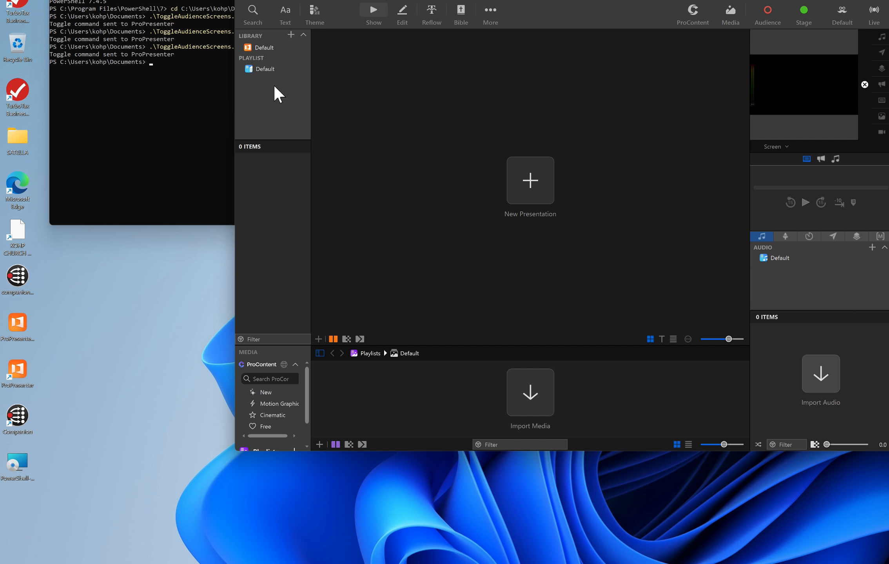
left_click(176, 130)
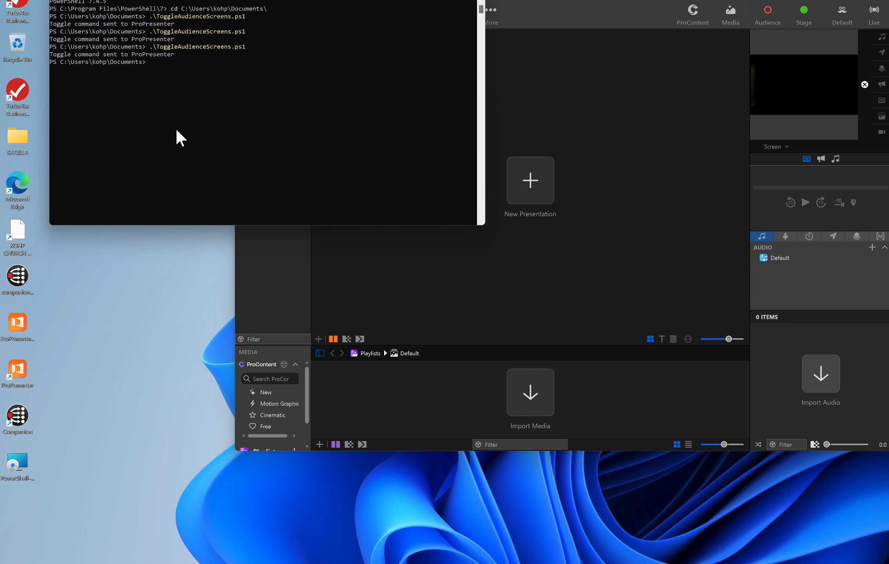
key("Up")
key("Return")
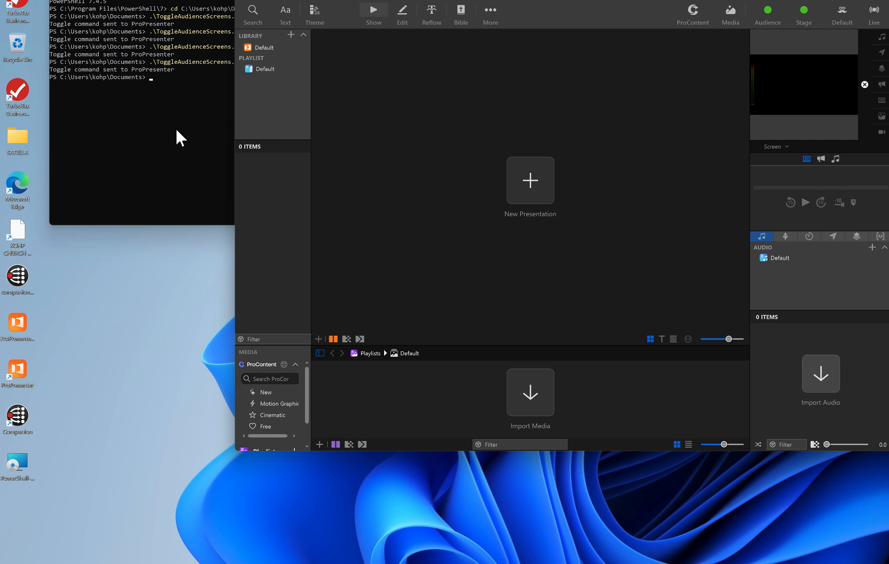
left_click(176, 130)
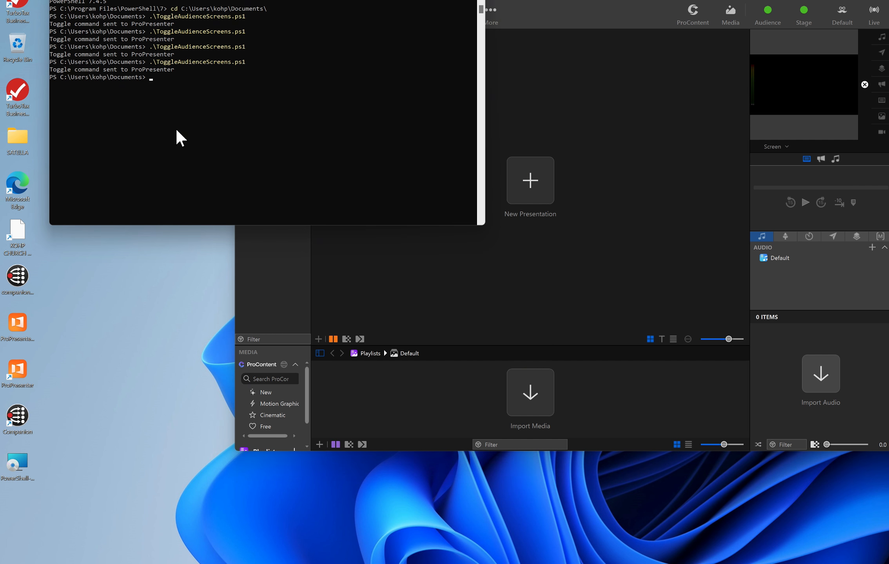
key("Up")
key("Return")
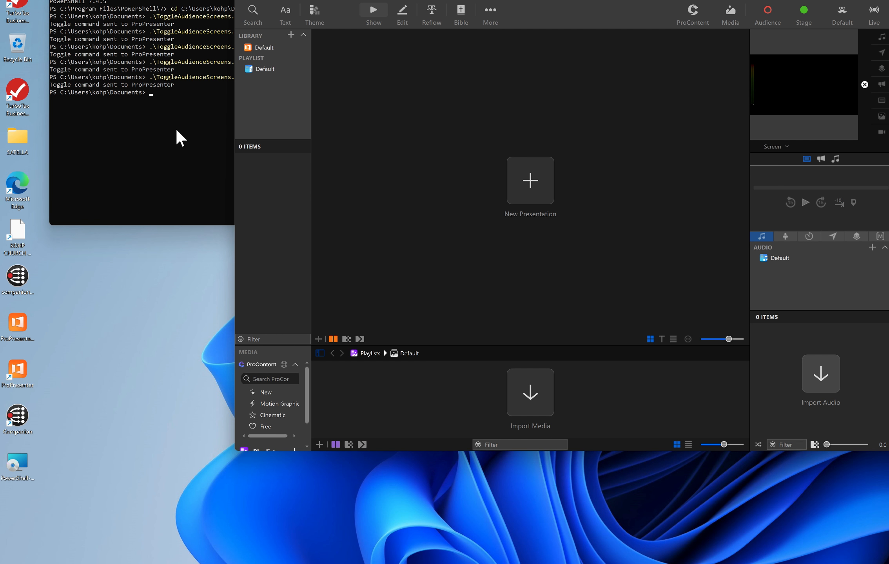
Step: Bring File Explorer forward and go through Local Disk (C:), Program Files and PowerShell to the folder named 7
left_click(176, 129)
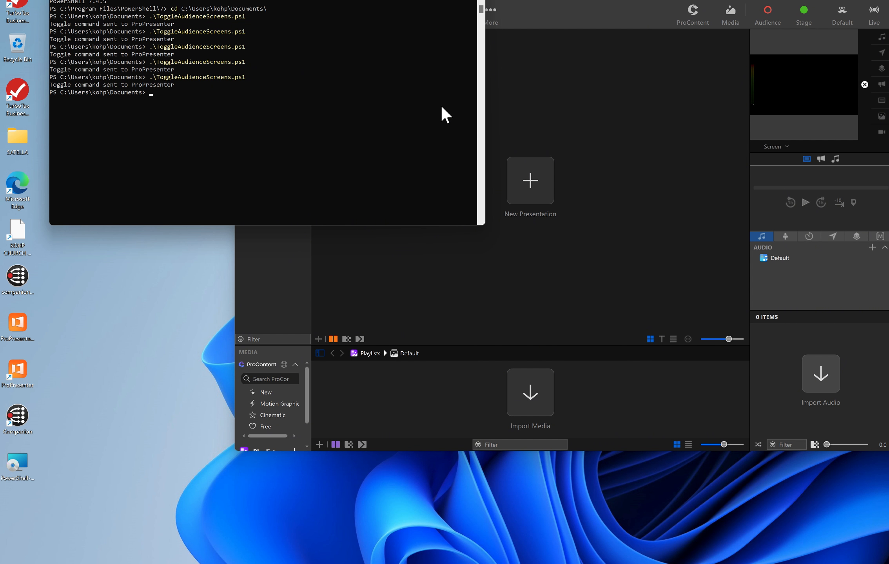
left_click(883, 376)
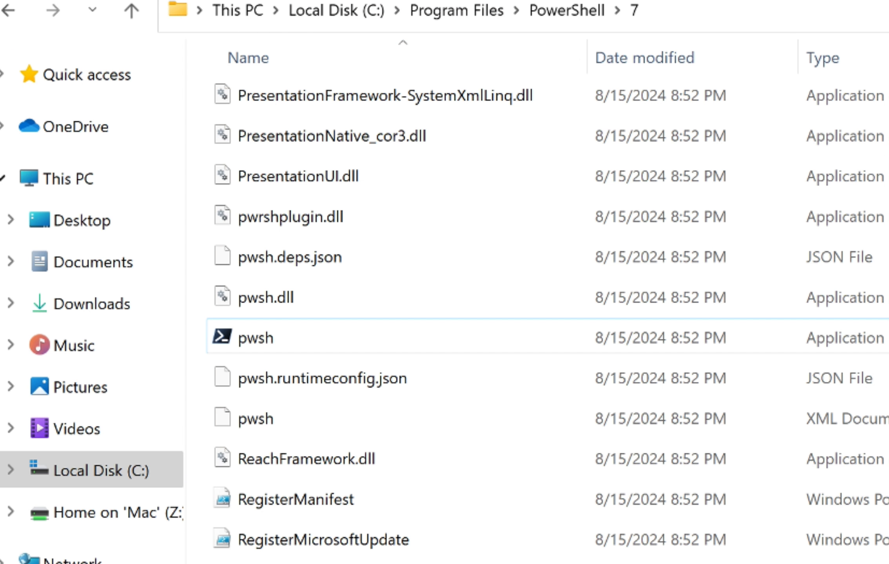
key("alt+Tab")
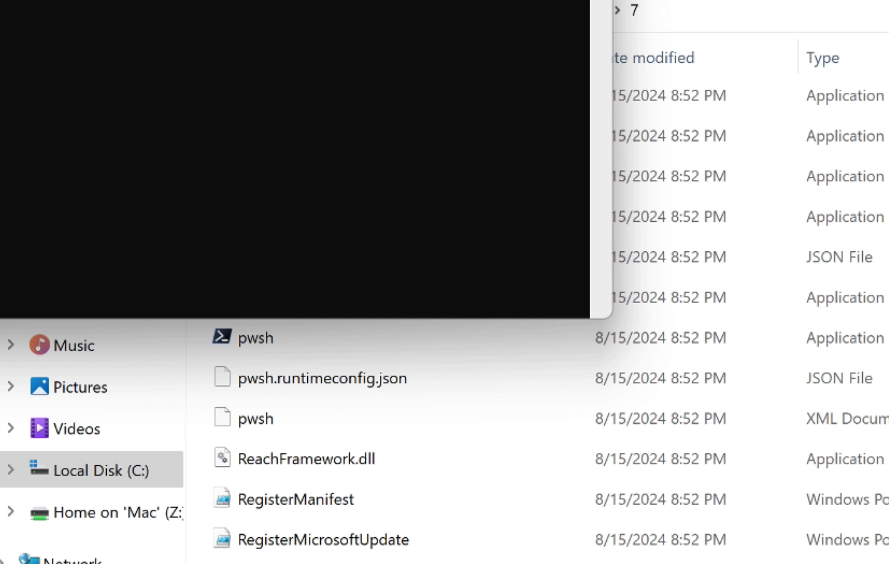
key("alt+F4")
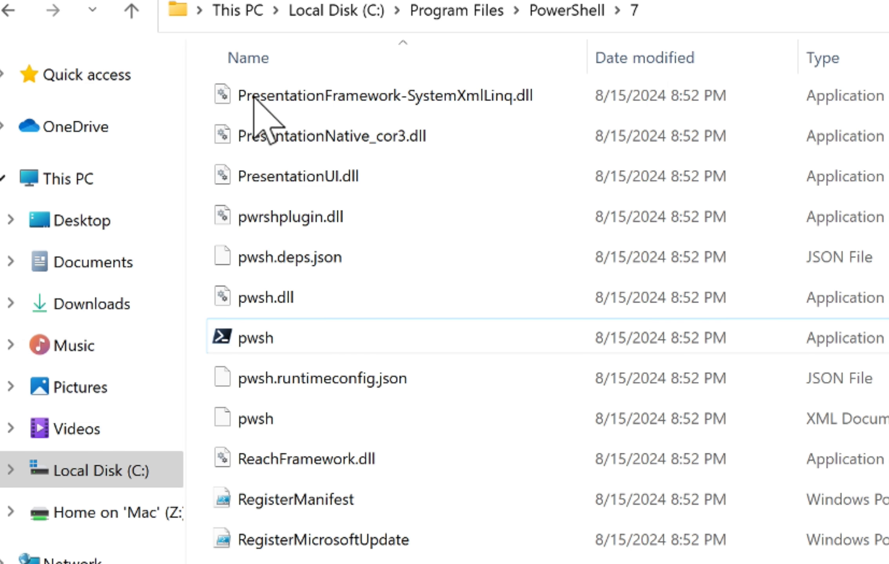
left_click(321, 7)
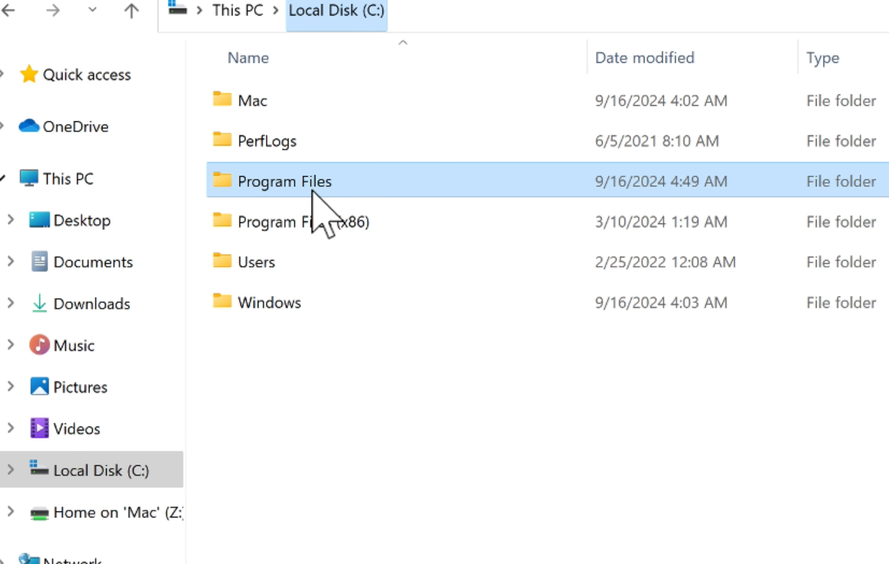
double_click(349, 185)
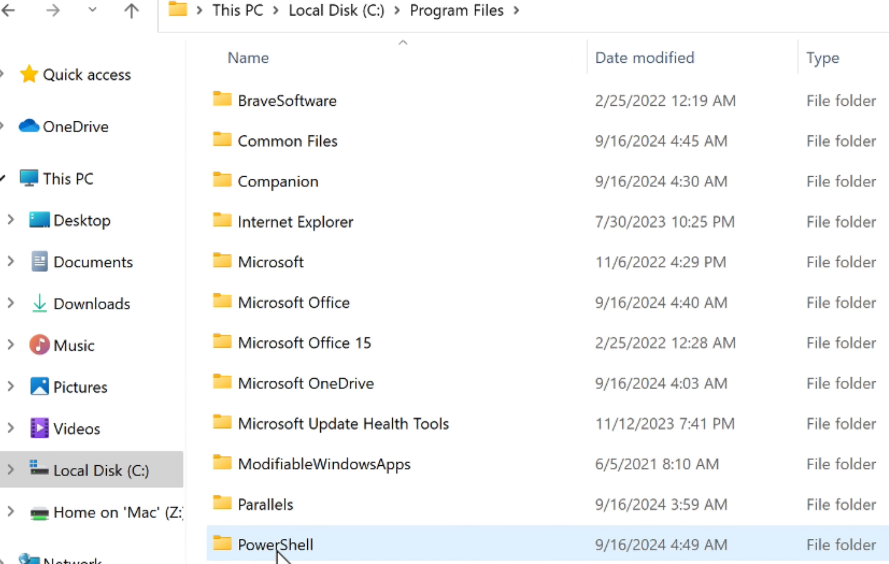
double_click(280, 543)
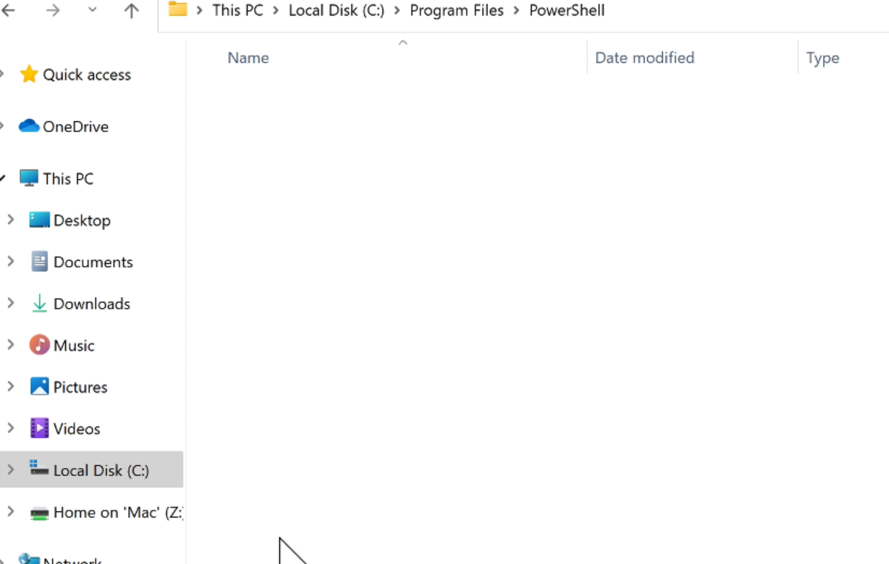
double_click(242, 99)
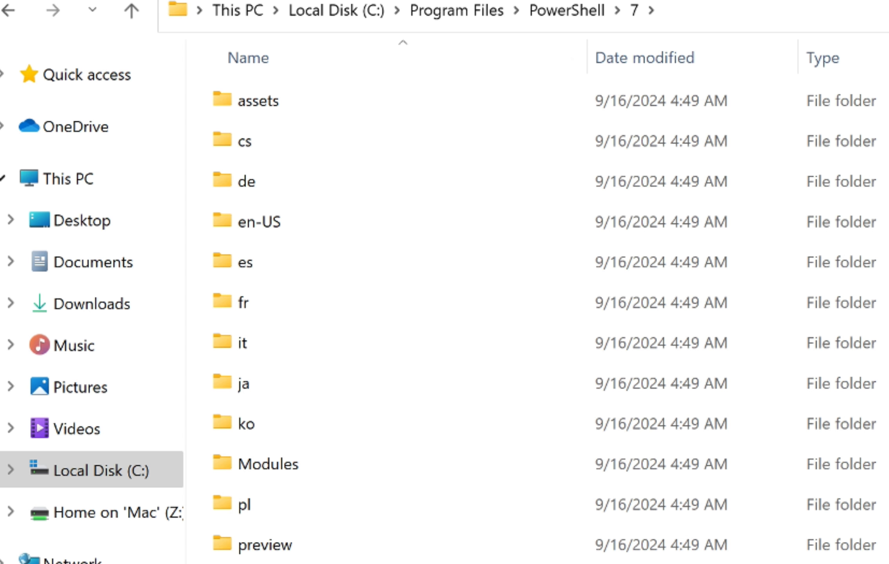
Step: Locate the pwsh application in the PowerShell 7 folder and select it
scroll(548, 317, "down", 20)
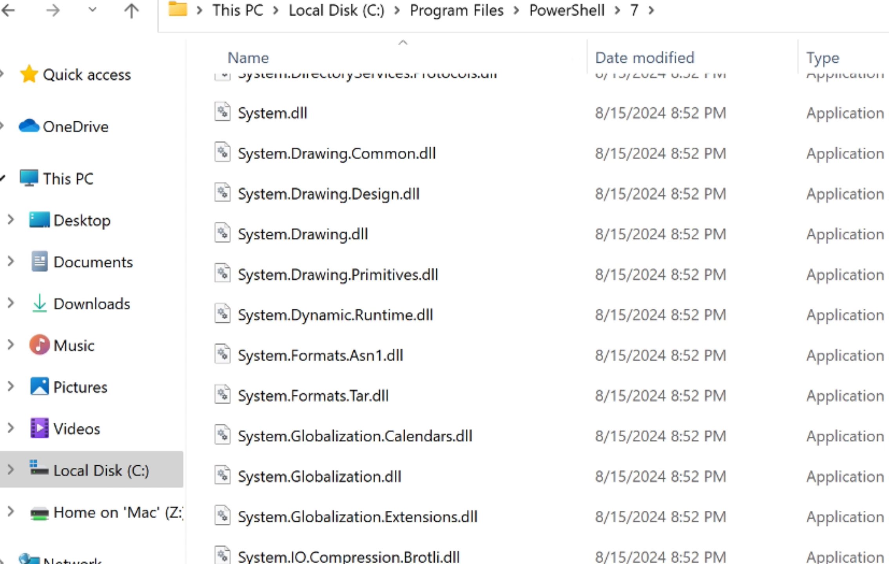
scroll(549, 317, "down", 2)
scroll(549, 317, "up", 20)
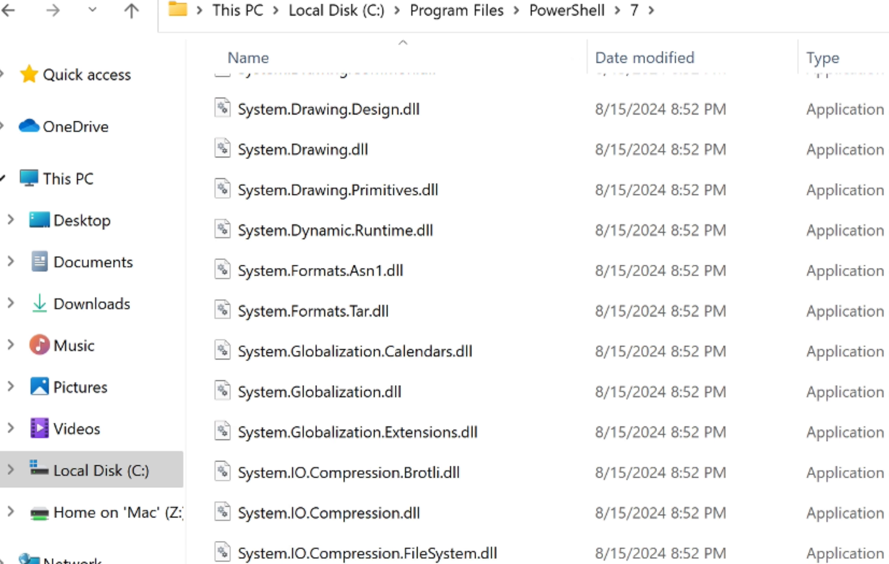
scroll(424, 538, "up", 20)
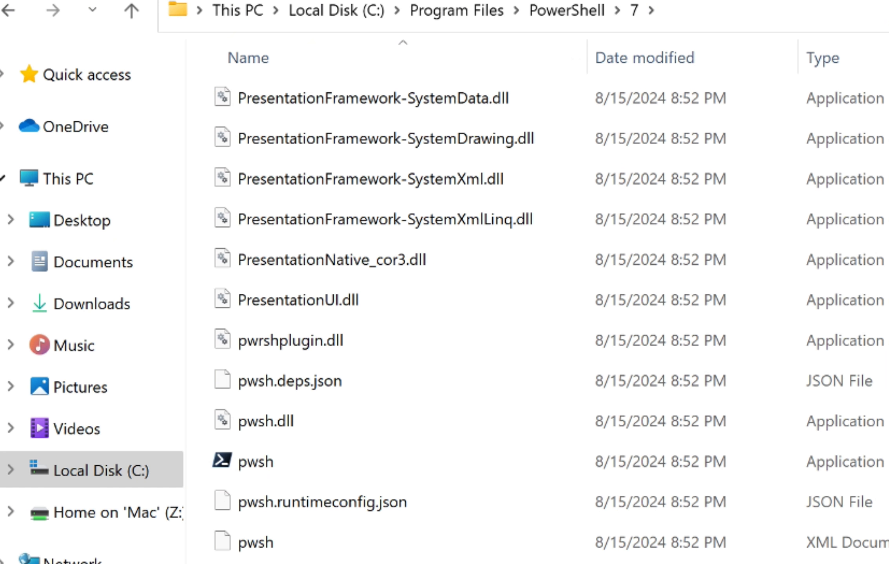
scroll(423, 537, "down", 1)
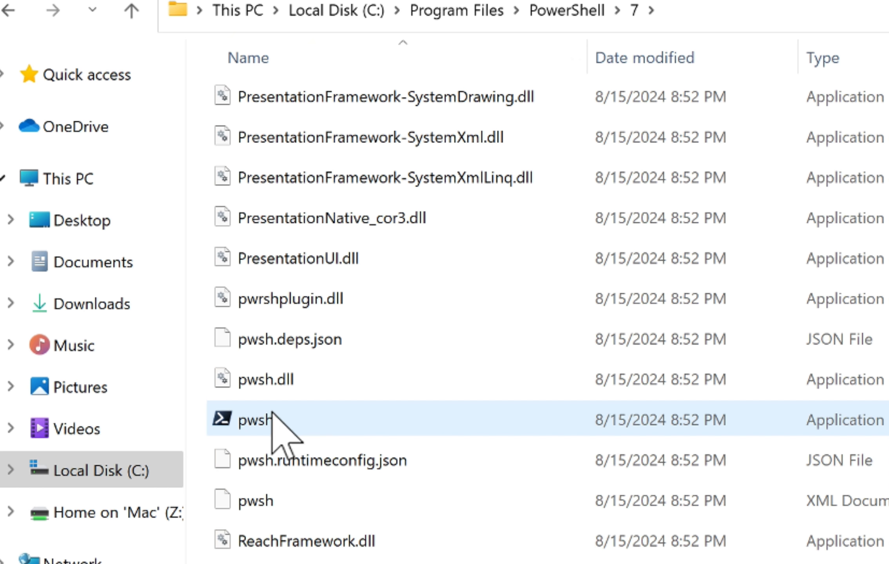
left_click(275, 418)
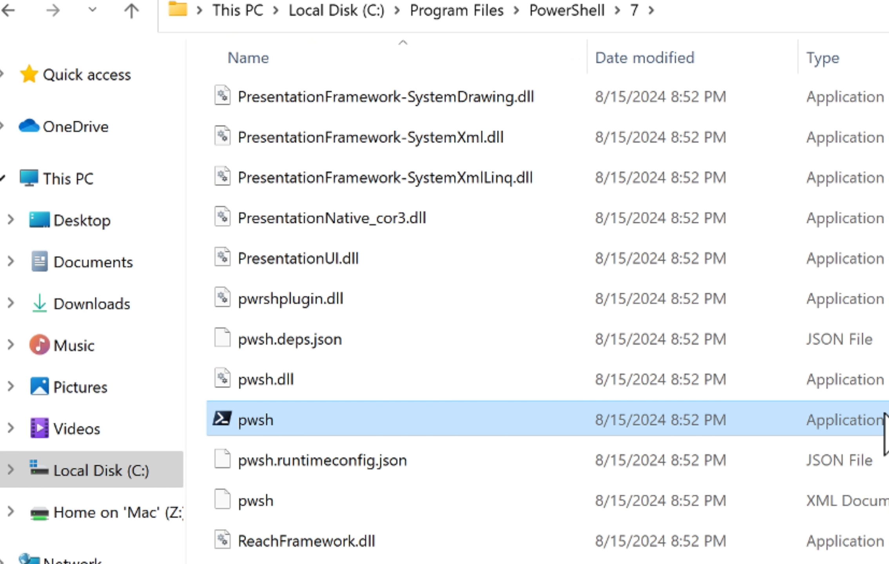
left_click(281, 419)
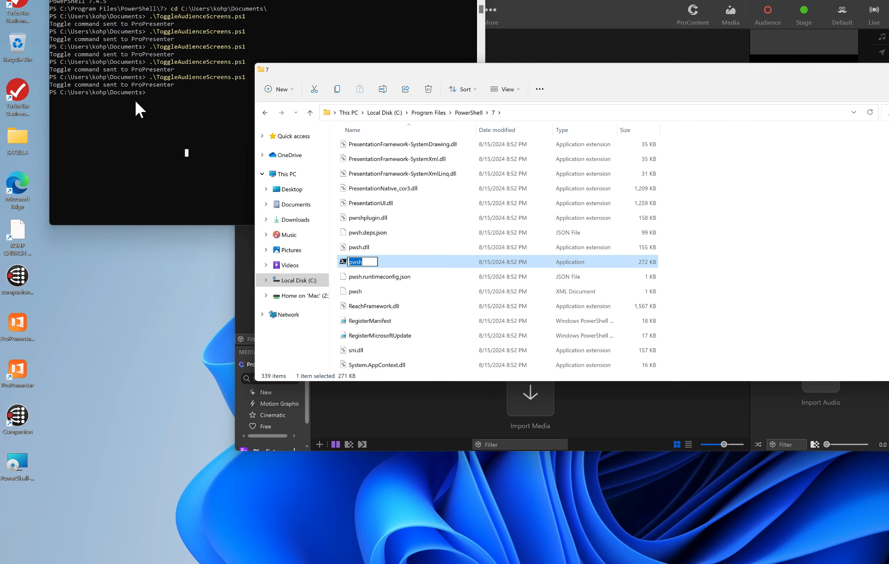
Step: Return to the PowerShell window, remove the recalled command from the prompt, and clear the console with cls
left_click(135, 101)
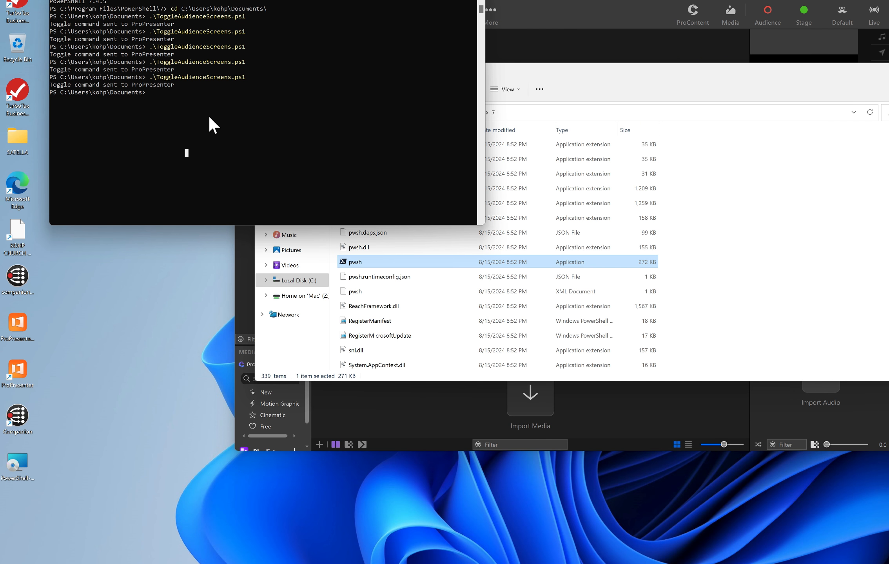
key("Up")
key("Up")
key("Up")
key("Down")
left_click_drag(252, 98, 164, 94)
left_click(186, 111)
key("Down")
key("Up")
key("BackSpace")
key("BackSpace")
key("BackSpace")
key("BackSpace")
key("BackSpace")
key("BackSpace")
key("BackSpace")
key("BackSpace")
key("BackSpace")
key("BackSpace")
key("BackSpace")
key("BackSpace")
key("BackSpace")
key("BackSpace")
key("BackSpace")
key("BackSpace")
key("BackSpace")
key("BackSpace")
type("cls")
key("Return")
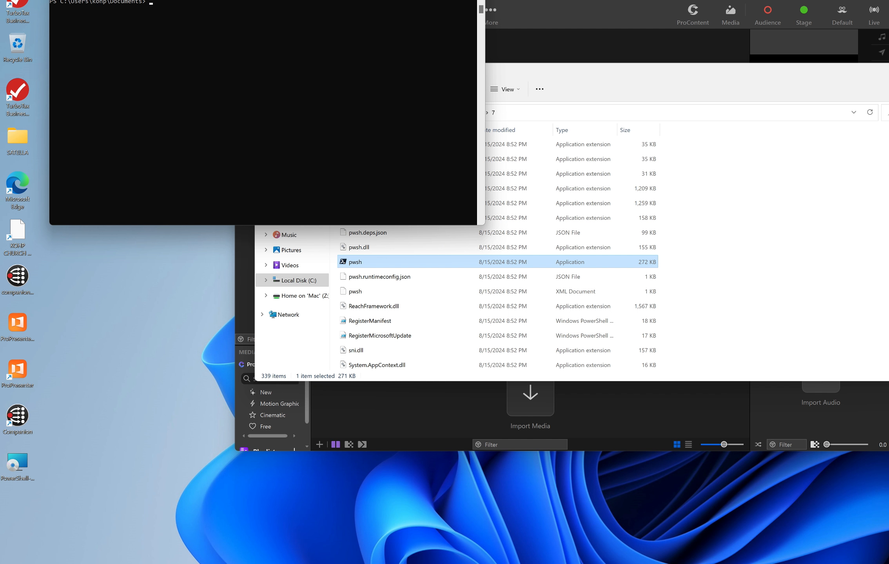
Step: Insert the full path of the ToggleAudienceScreens script from the Documents folder at the PowerShell prompt
left_click(877, 220)
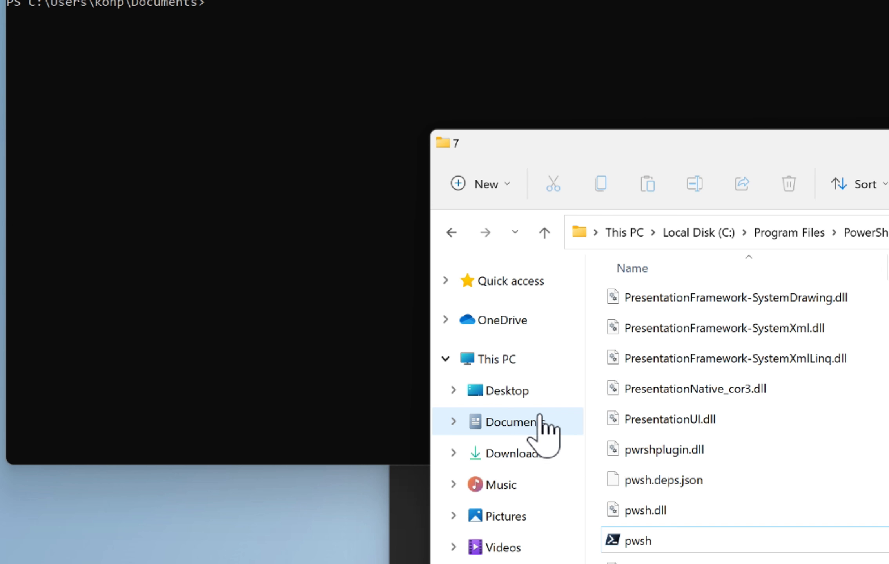
left_click(532, 421)
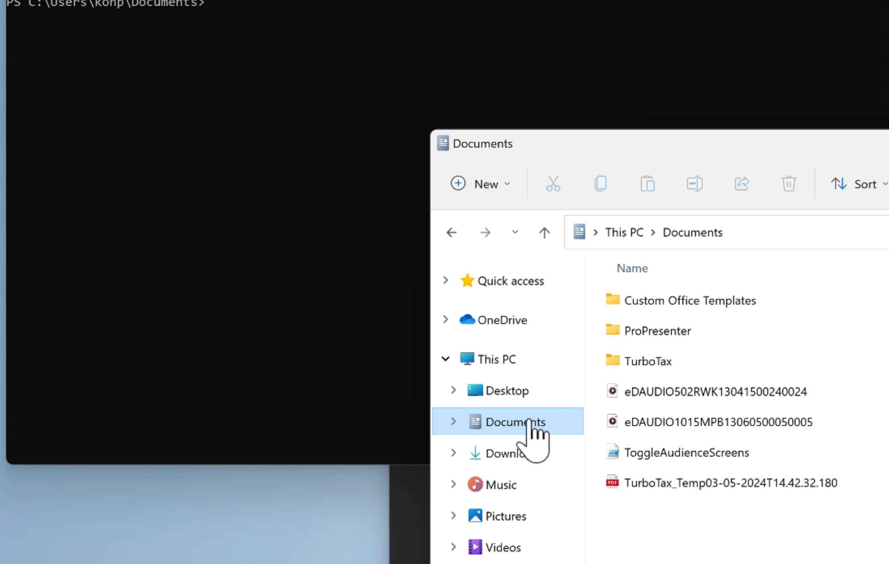
left_click(706, 453)
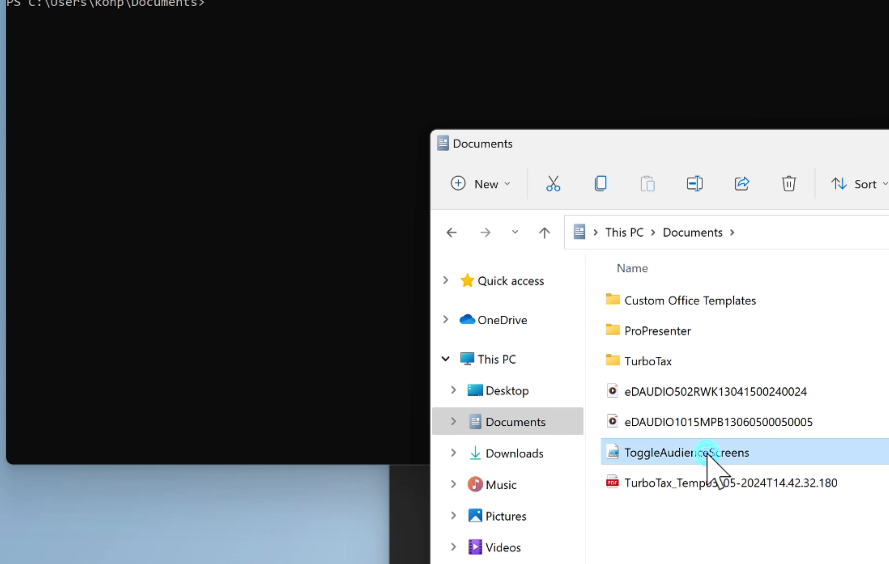
type("C:\\Users\\konp\\Documents\\ToggleAudienceScreens.ps1")
left_click(248, 189)
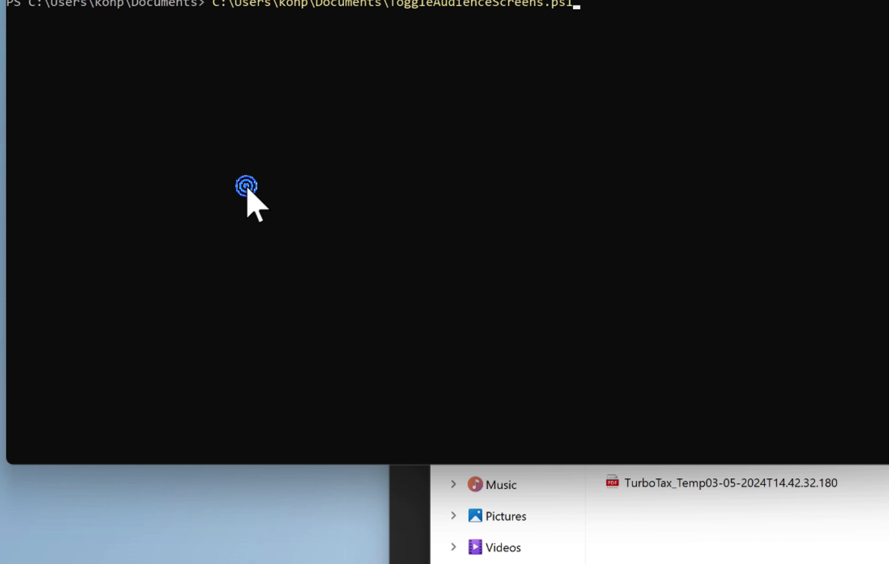
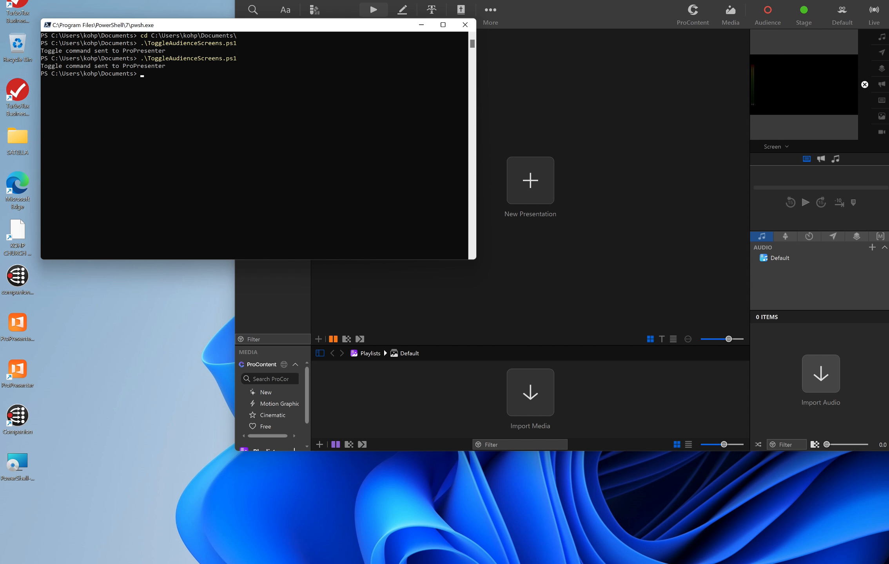
Step: Switch to Bitfocus Companion and launch its web GUI
left_click(826, 563)
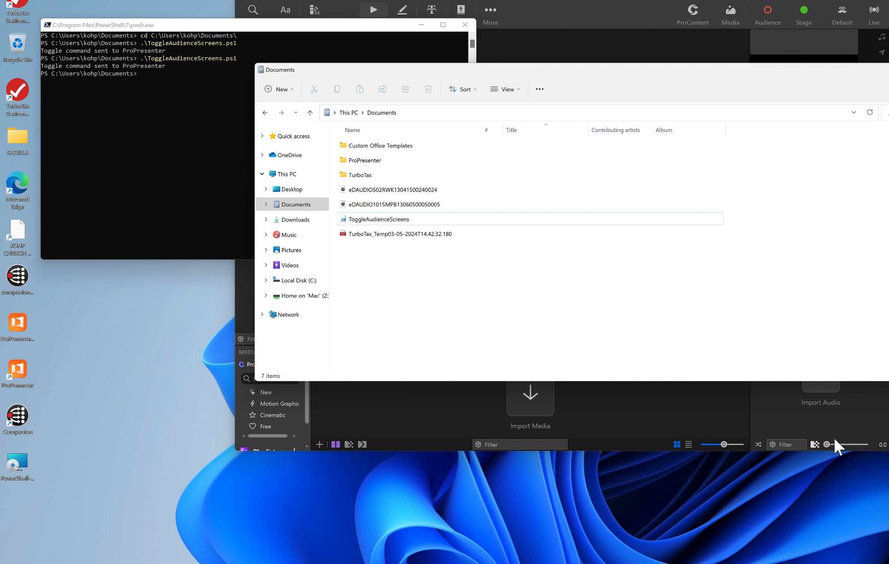
left_click(755, 563)
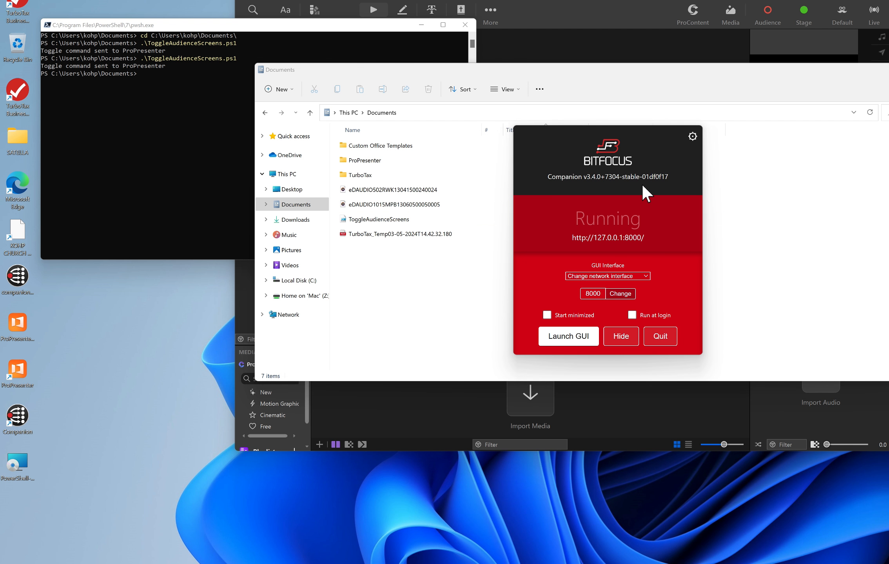
left_click(575, 340)
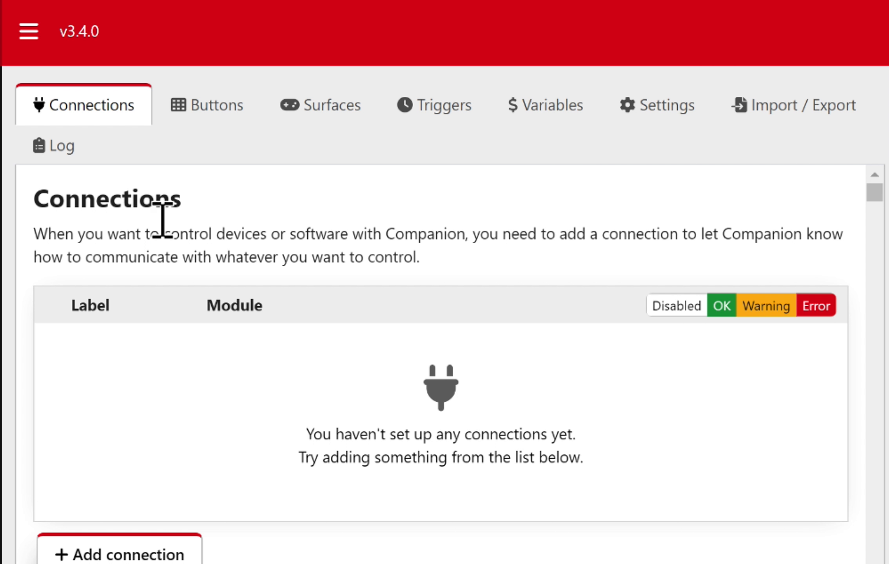
Step: Open the PP7-W button on page 1 of Companion's button grid for editing
left_click(221, 116)
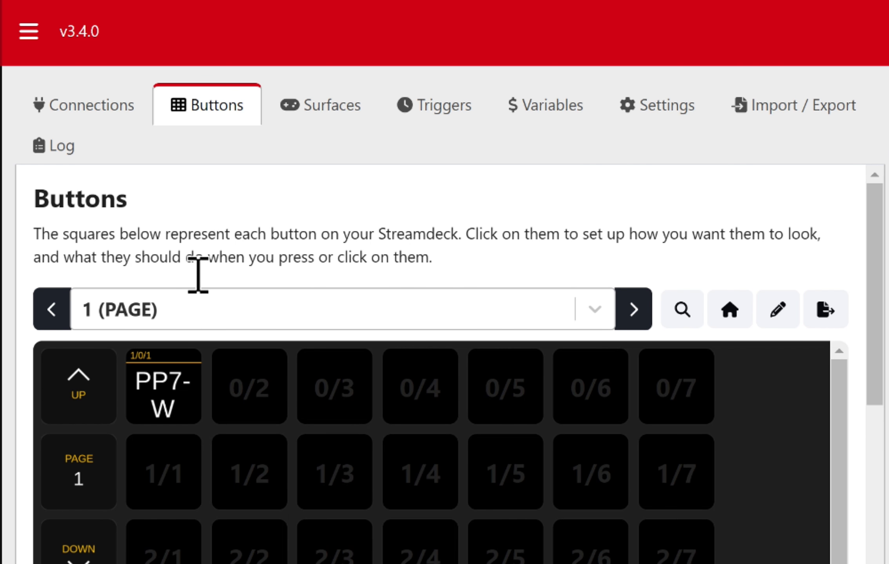
scroll(195, 282, "down", 5)
scroll(188, 267, "up", 2)
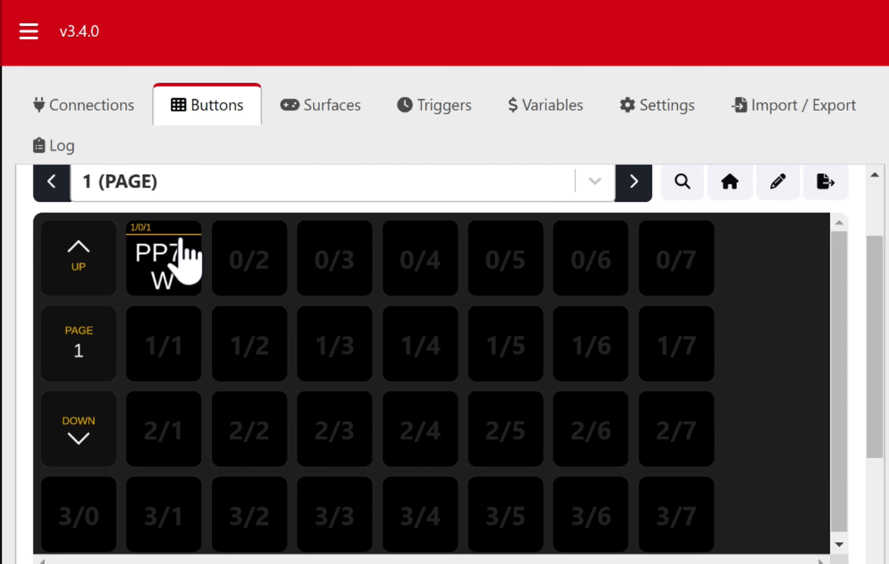
left_click(171, 267)
Step: Find the actions matching "run" and add internal: System: Run shell path (local) as the PP7-W button's press action
scroll(457, 366, "down", 10)
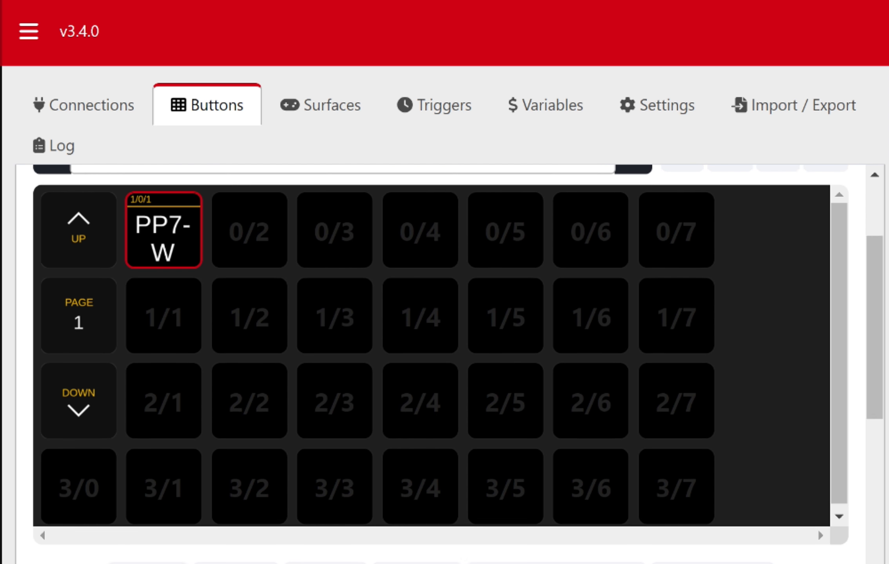
scroll(458, 366, "down", 3)
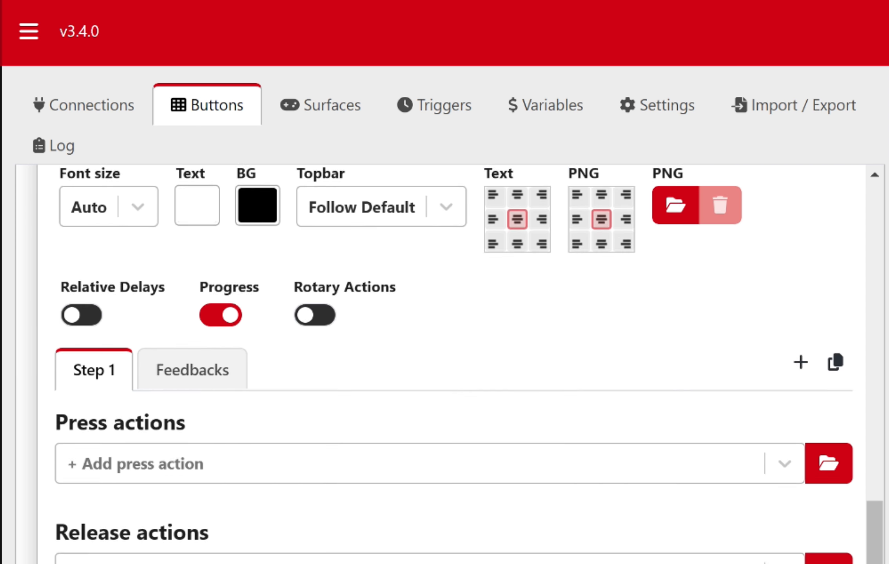
left_click(206, 461)
type("run")
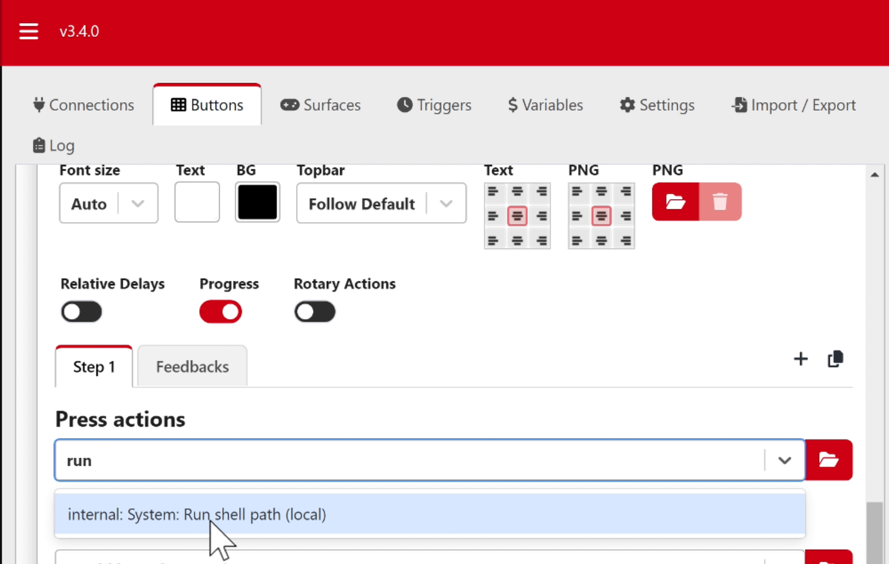
left_click(288, 523)
Step: Set the timeout of the Run shell path action to 2000 ms
scroll(437, 360, "down", 4)
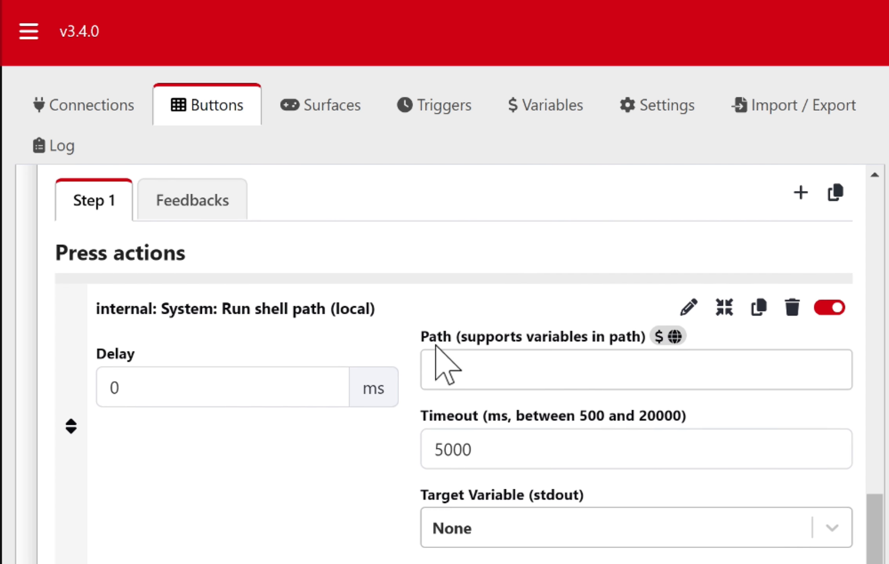
scroll(432, 476, "down", 2)
left_click_drag(443, 399, 403, 399)
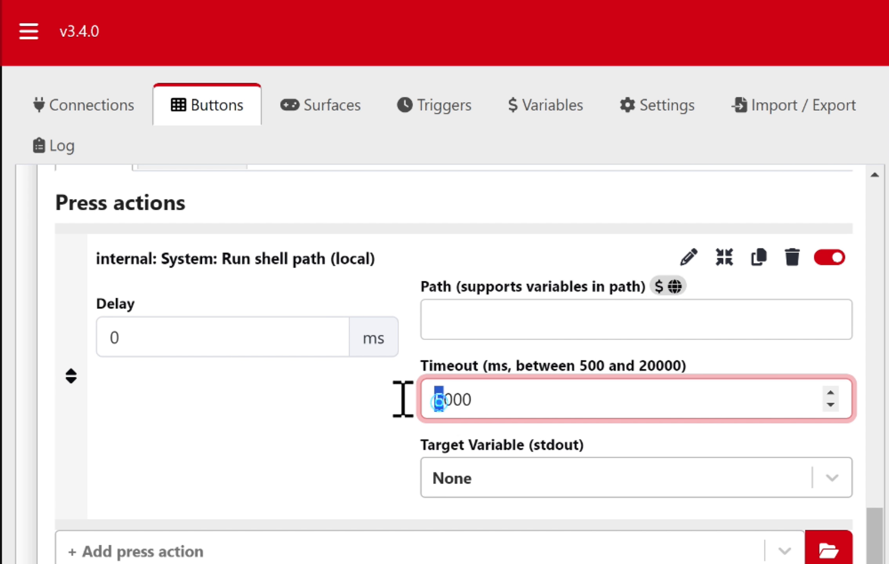
type("2")
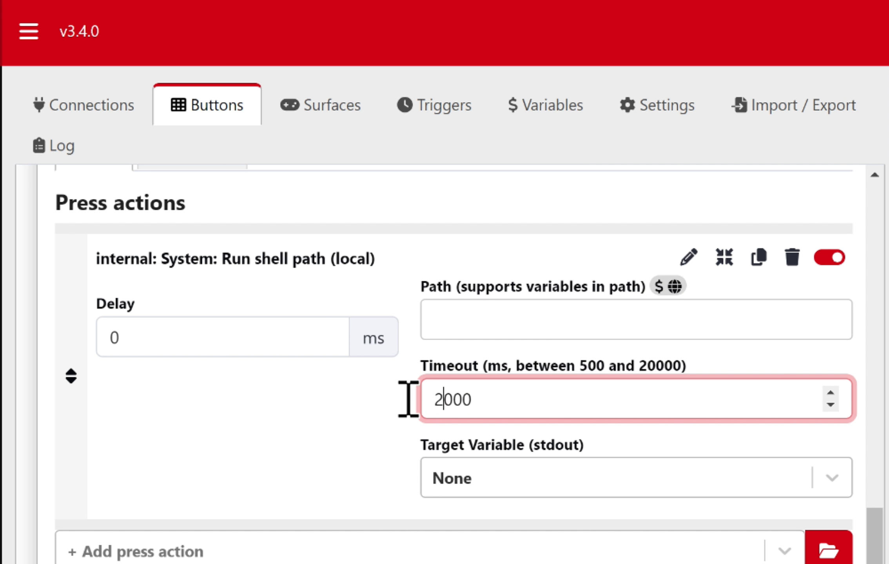
Step: Copy the PowerShell command prefix from the guide and enter "powershell.exe -ExecutionPolicy Bypass -File" as the Run shell path action's path
left_click(516, 335)
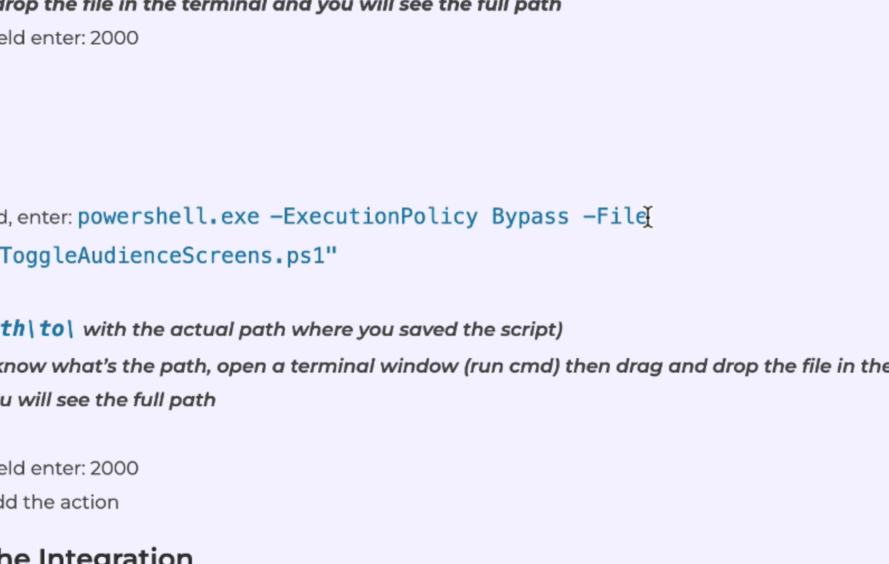
left_click_drag(647, 217, 89, 226)
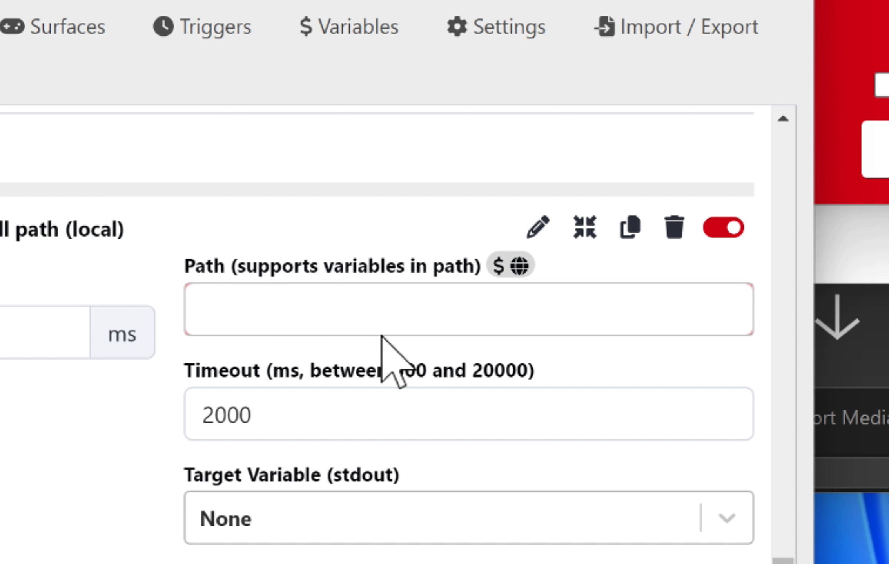
type("powershell.exe  -ExecutionPolicy Bypass -File")
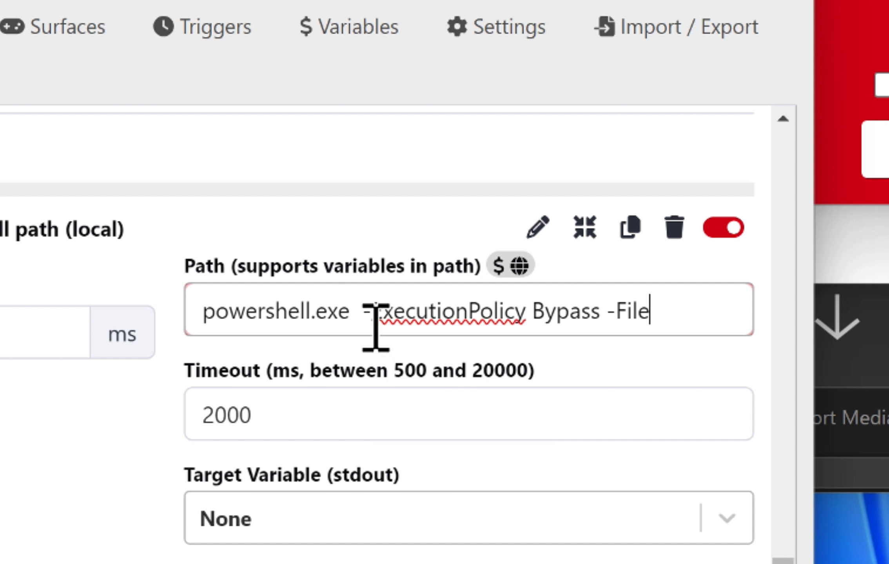
left_click(359, 312)
double_click(358, 311)
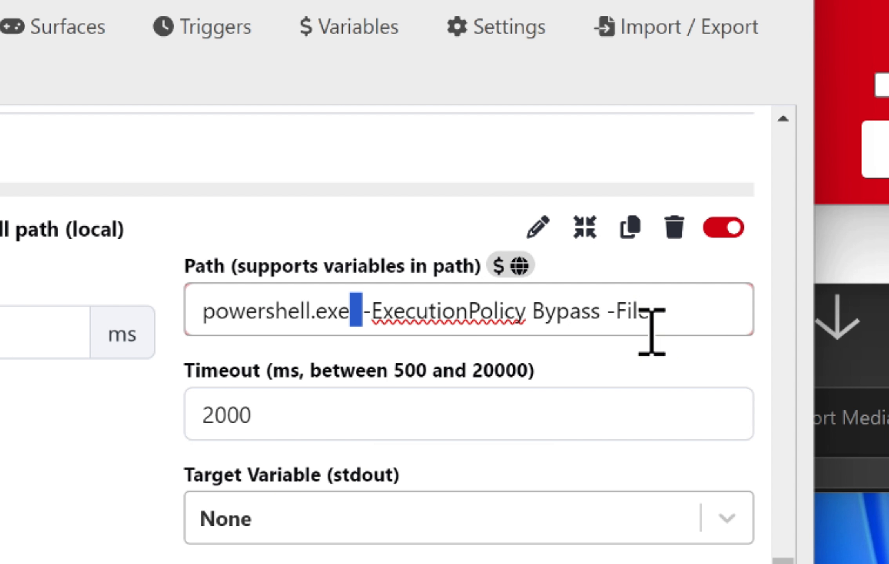
left_click(634, 314)
left_click(685, 313)
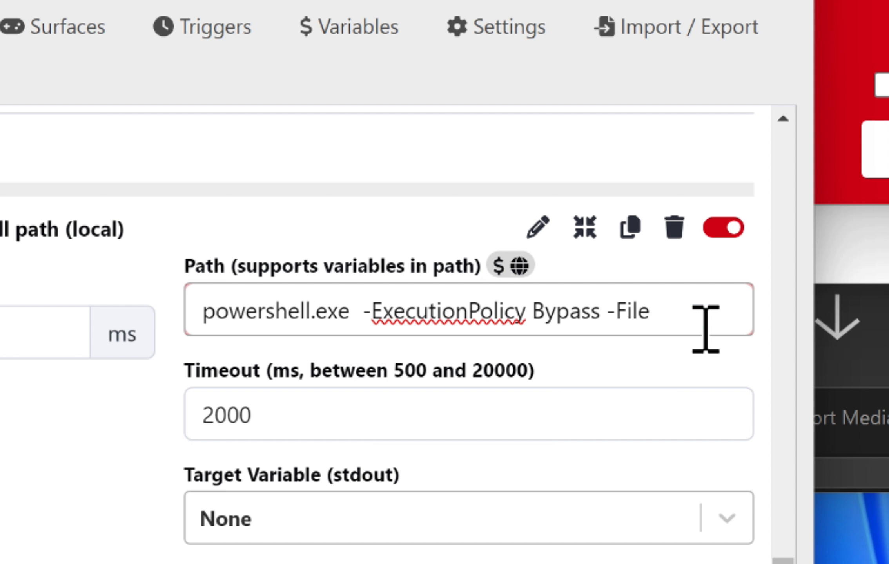
Step: Switch to PowerShell, drop the ToggleAudienceScreens file from the Documents folder into it to get the full path, and copy that path
key("alt+Tab")
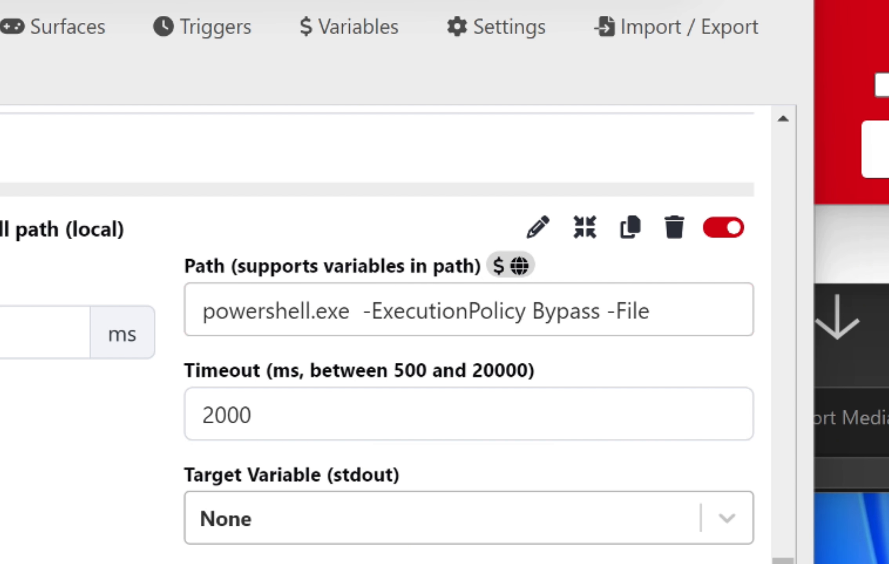
left_click_drag(758, 451, 246, 388)
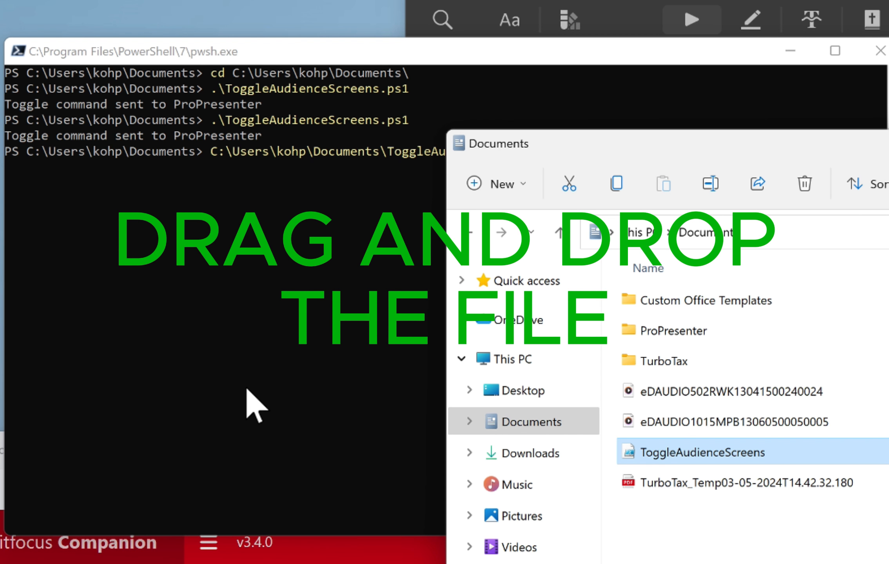
left_click(246, 387)
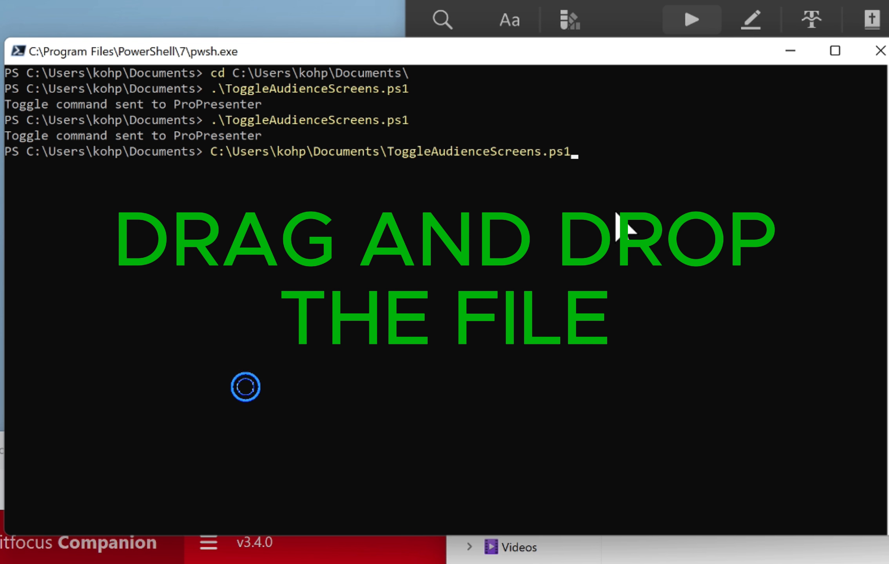
left_click_drag(576, 154, 210, 159)
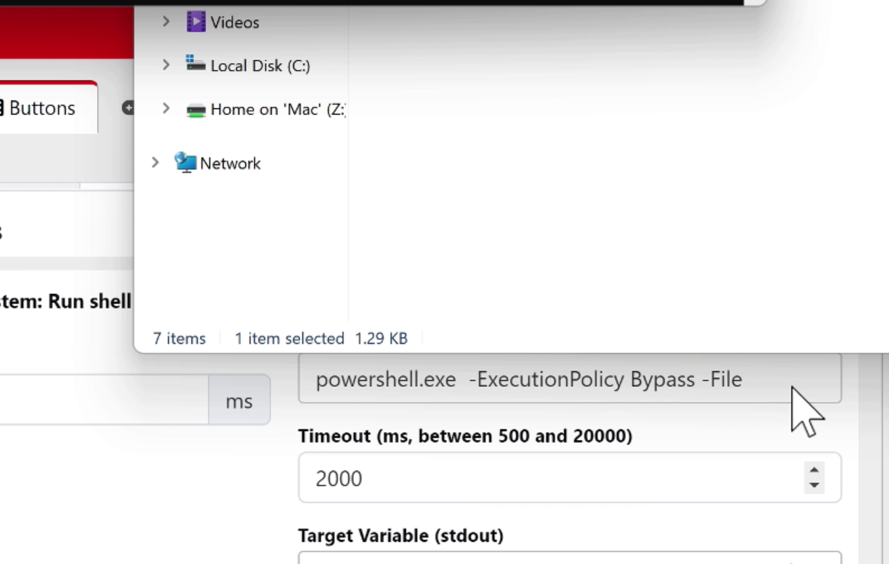
Step: Return to Companion and append a space and the copied full path of ToggleAudienceScreens.ps1 after -File in the action's path
left_click(790, 386)
left_click(791, 387)
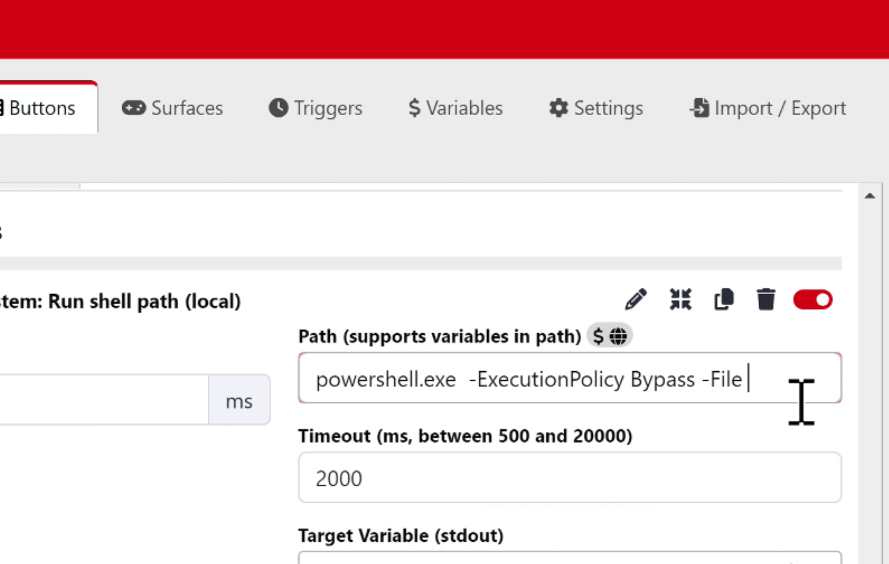
type("C:\\Users\\kohp\\Documents\\ToggleAudienceScreens.ps1")
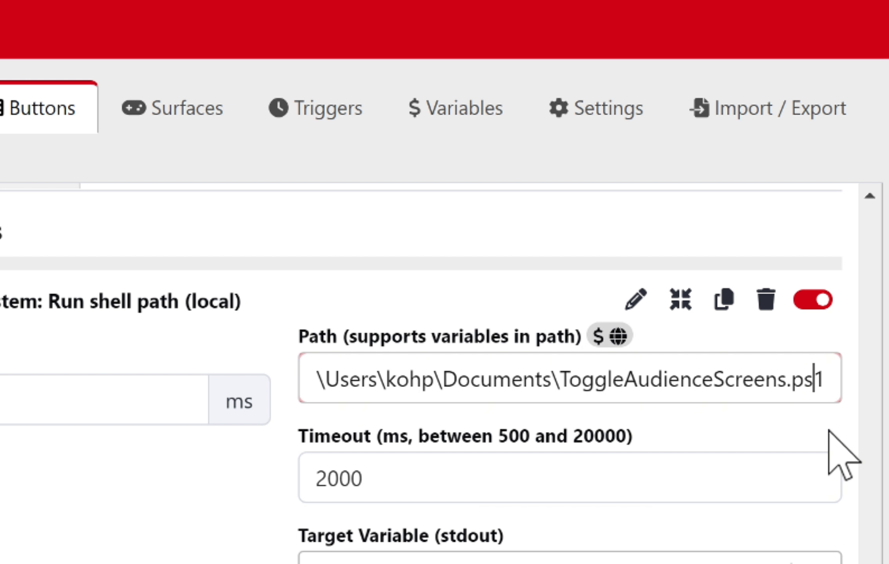
Step: Review the whole PowerShell command in the Run shell path action's path, from powershell.exe through the -File argument and script path
key("Left")
key("Left")
key("Left")
key("Left")
key("Left")
key("Left")
key("Left")
key("Left")
key("Left")
key("Left")
key("Left")
key("Left")
key("Left")
key("Left")
key("Left")
key("Left")
key("Left")
key("Left")
key("Left")
key("Left")
key("Left")
key("Left")
key("Left")
key("Left")
key("Left")
key("Left")
key("Left")
key("Left")
key("Left")
key("Left")
key("Left")
key("Left")
key("Left")
key("Left")
key("Left")
key("Left")
key("Left")
key("Left")
key("Left")
key("Left")
key("Left")
key("Left")
key("Left")
key("Left")
key("Left")
key("Left")
key("Left")
key("Left")
key("Left")
key("Left")
key("Left")
key("Left")
key("Left")
key("Left")
key("Left")
key("Left")
key("Left")
key("Left")
key("Left")
key("Left")
key("Left")
key("Left")
key("Left")
key("Left")
key("Left")
key("Left")
key("Left")
key("Left")
key("Left")
key("Left")
key("Left")
key("Left")
key("Left")
key("Left")
key("Left")
key("Left")
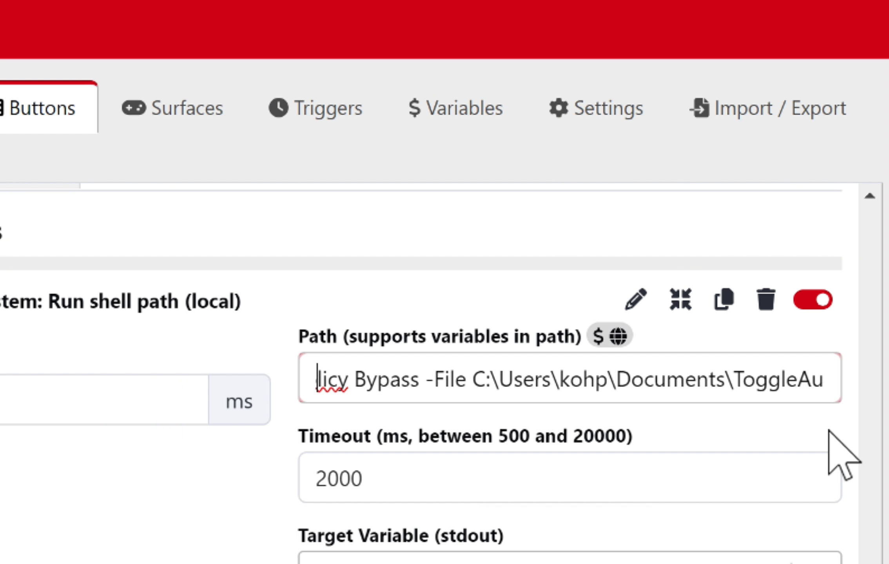
key("Left")
key("Left")
key("Left")
key("Left")
key("Left")
key("Left")
key("Left")
key("Left")
key("Left")
key("Left")
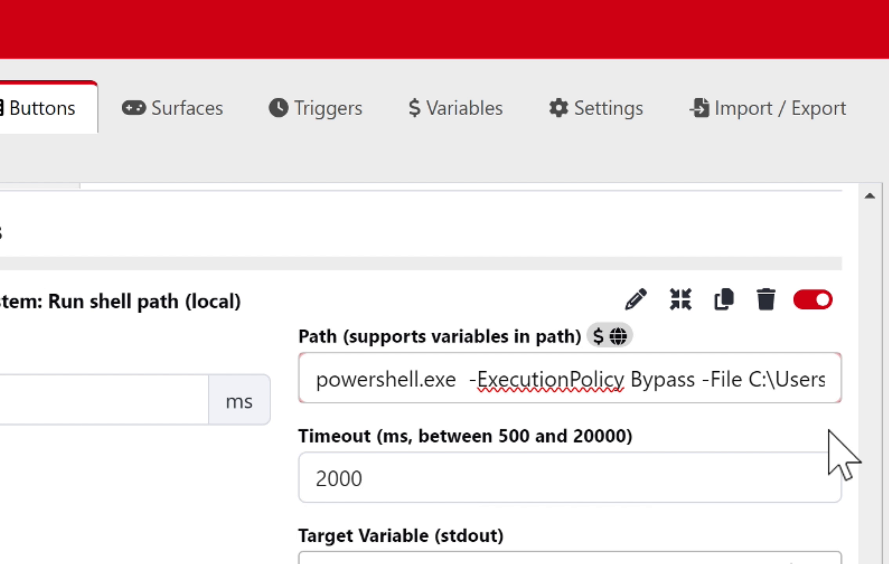
key("Right")
key("Right")
key("Right")
key("Right")
key("Right")
key("Right")
key("Right")
key("Right")
key("Right")
key("Right")
key("Right")
key("Right")
key("Right")
key("Right")
key("Right")
key("Right")
key("Right")
key("Right")
key("Right")
key("Right")
key("Right")
key("Right")
key("Right")
key("Right")
key("Right")
key("Right")
key("Right")
key("Right")
key("Right")
key("Right")
key("Right")
key("Right")
key("Right")
key("Right")
key("Right")
key("Right")
key("Right")
key("Right")
key("Right")
key("Right")
key("Right")
key("Right")
key("Right")
key("Right")
key("Right")
key("Right")
key("Right")
key("Right")
key("Right")
key("Right")
key("Right")
key("Right")
key("Right")
key("Right")
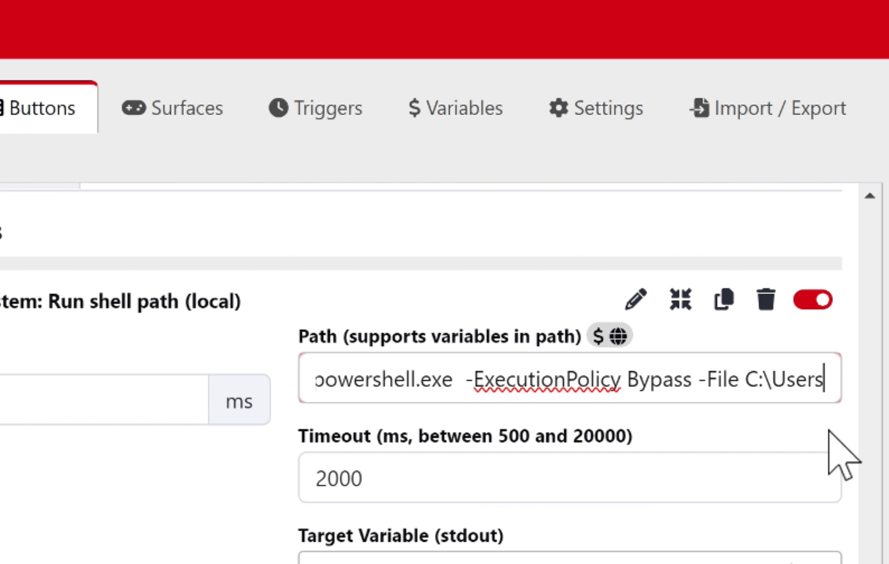
key("Right")
key("Right")
key("Right")
key("Right")
key("Right")
key("Right")
key("Right")
key("Right")
key("Right")
key("Right")
key("Right")
key("Right")
key("Right")
key("Right")
key("Right")
key("Right")
key("Right")
key("Right")
key("Right")
key("Right")
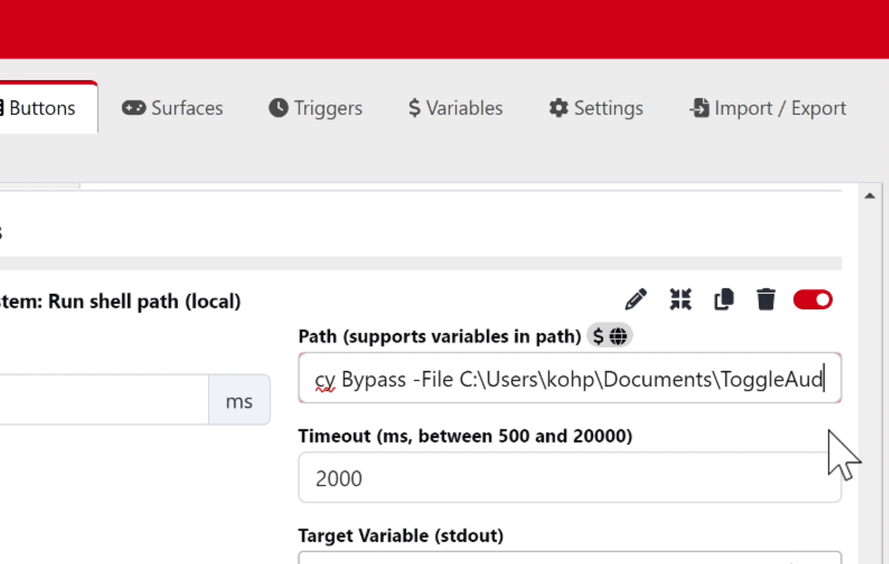
Step: Check the end of the Run shell path action's path, making sure ToggleAudienceScreens carries the full .ps1 extension
key("Right")
key("Right")
key("Right")
key("Right")
key("Right")
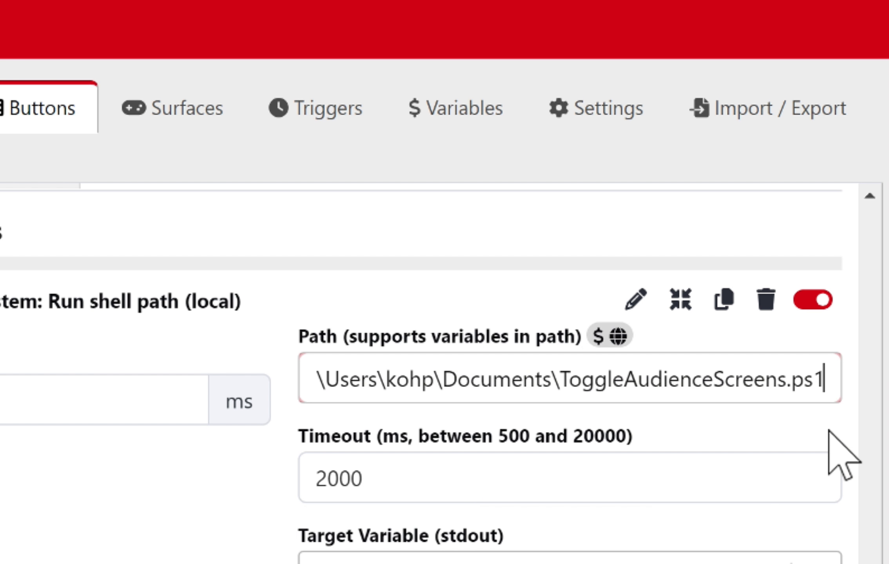
key("shift+Left")
key("shift+Left")
key("shift+Left")
key("shift+Left")
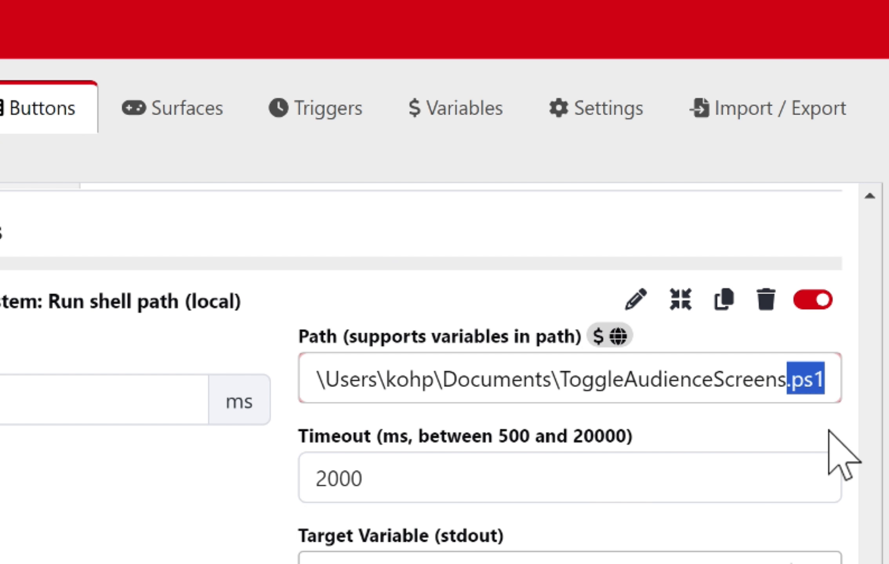
key("shift+Right")
key("shift+Right")
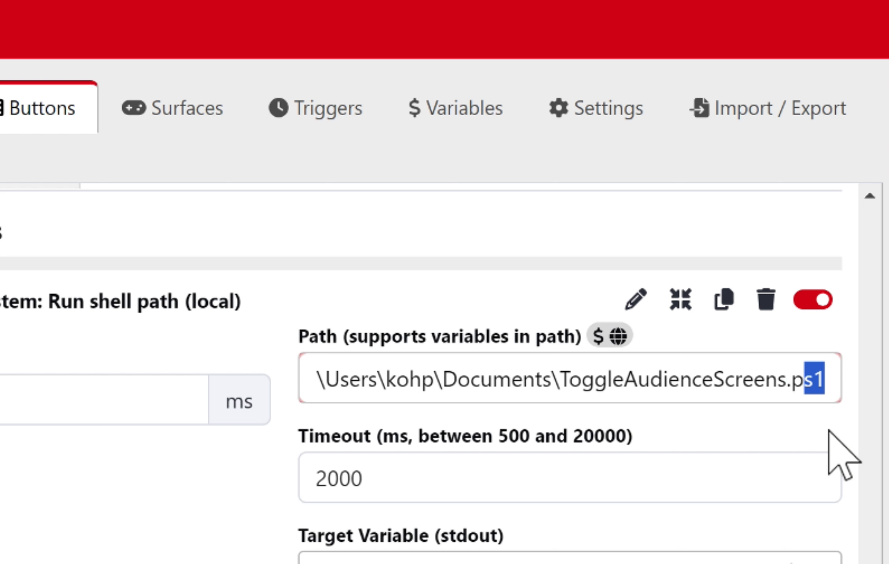
key("shift+Left")
key("shift+Left")
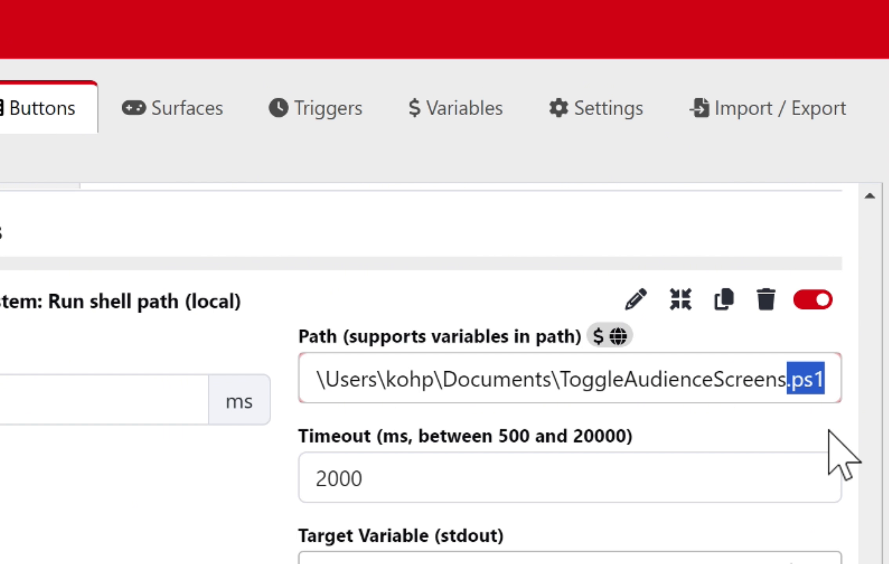
left_click(151, 536)
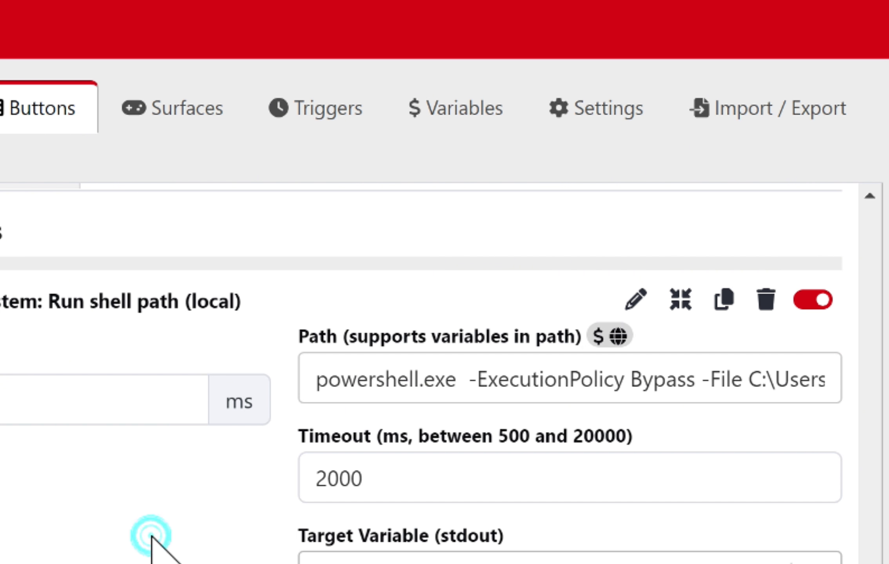
Step: Clear the desktop by putting away the Documents folder window, the PowerShell window and the Companion launcher window
scroll(151, 535, "up", 1)
scroll(260, 454, "up", 6)
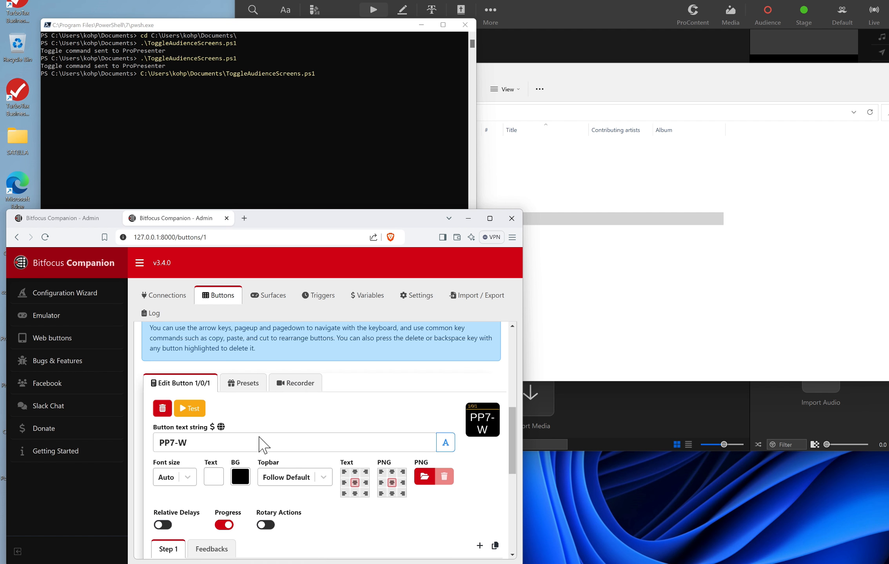
left_click(625, 87)
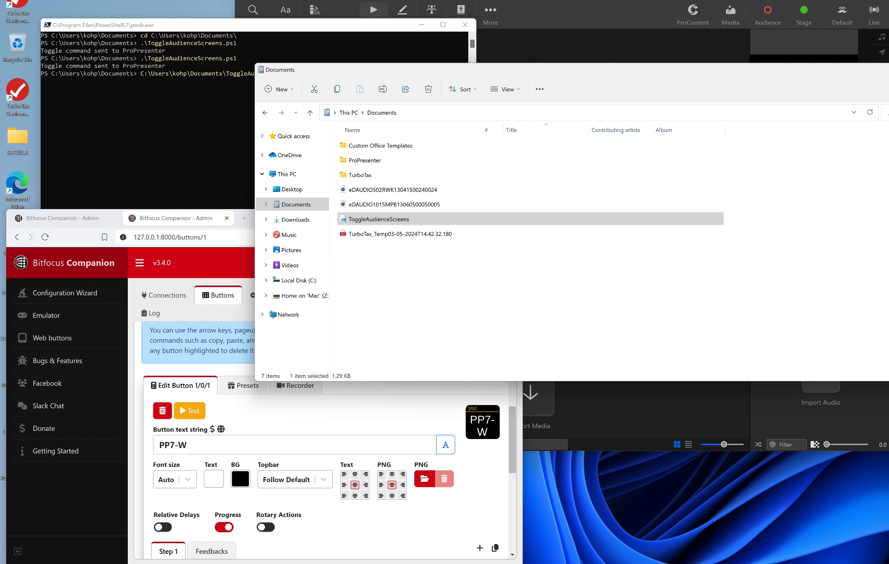
left_click(888, 69)
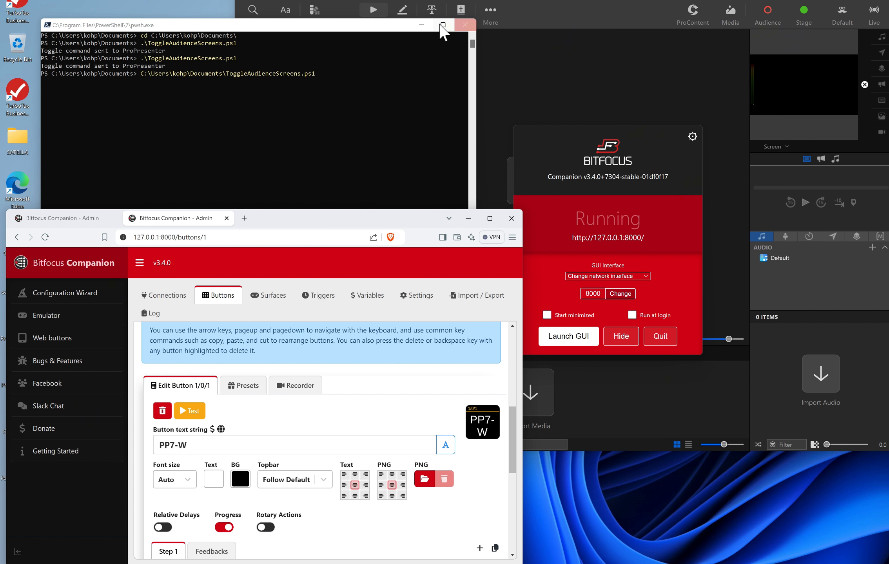
left_click(421, 25)
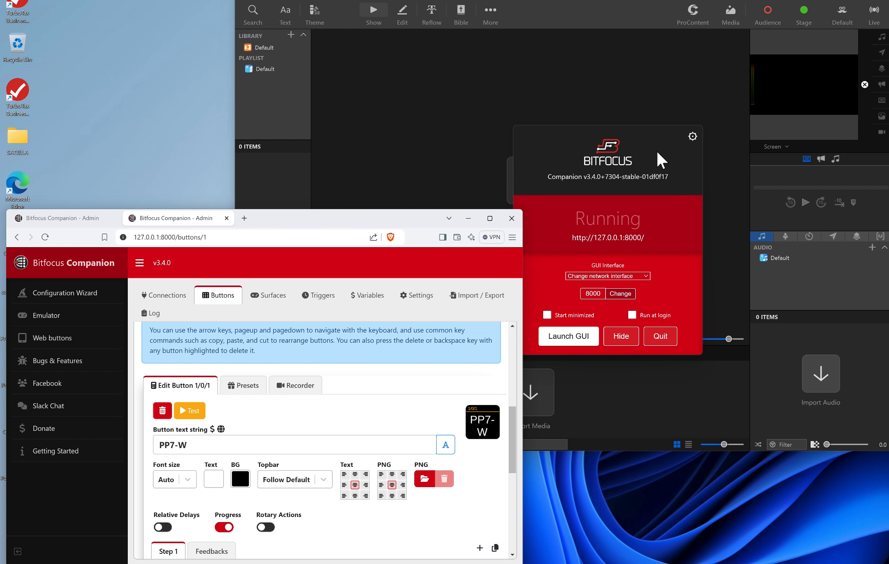
left_click(622, 337)
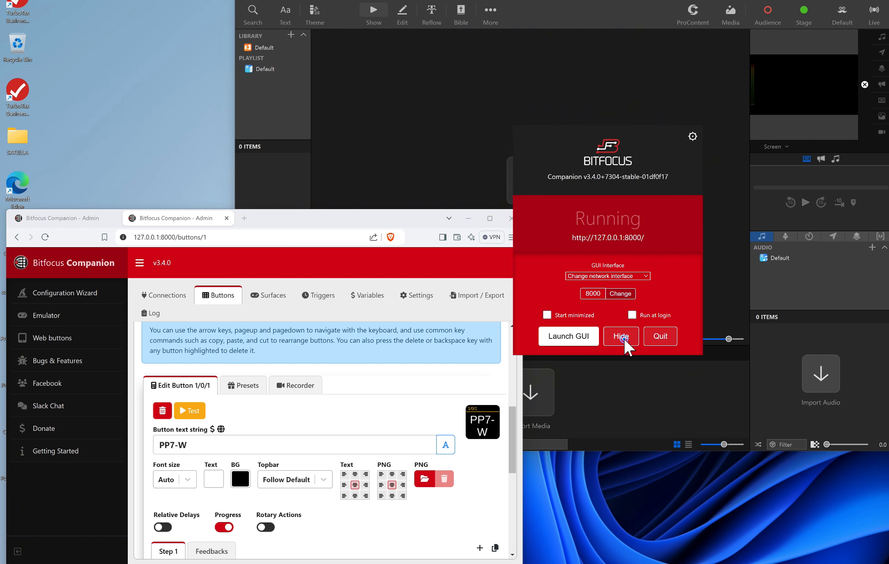
Step: Test the PP7-W button to toggle ProPresenter's audience screens, and bring Companion back to the front
left_click(323, 413)
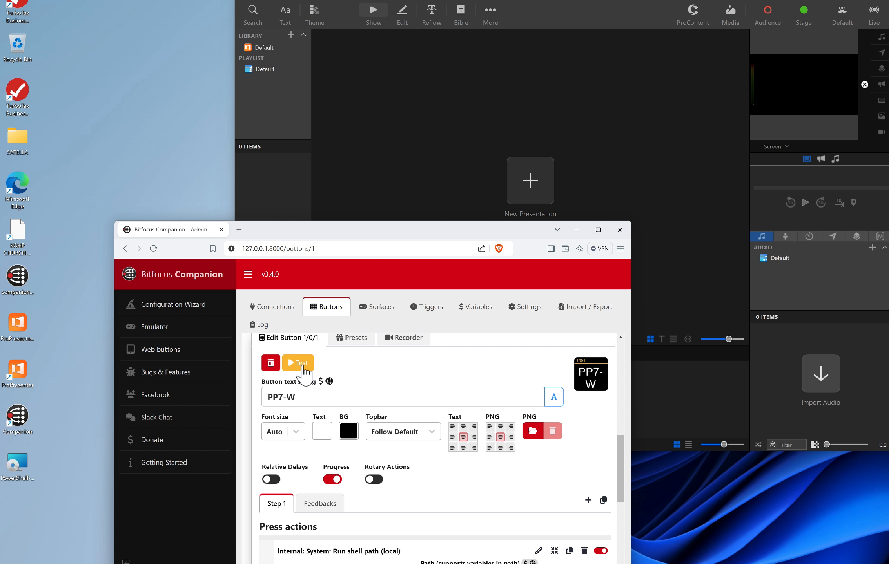
left_click(300, 365)
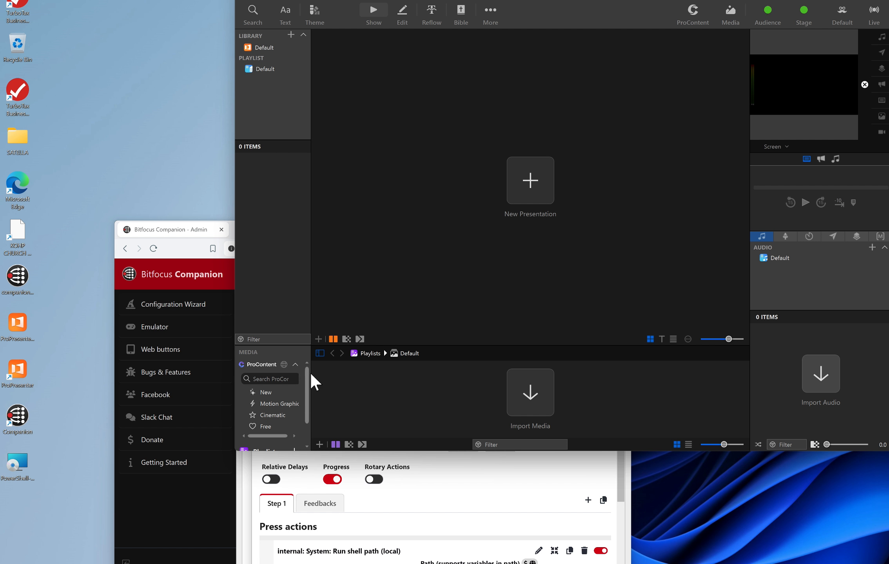
left_click(444, 496)
Step: Set the Run shell path action's timeout to 2000 ms
scroll(447, 494, "down", 4)
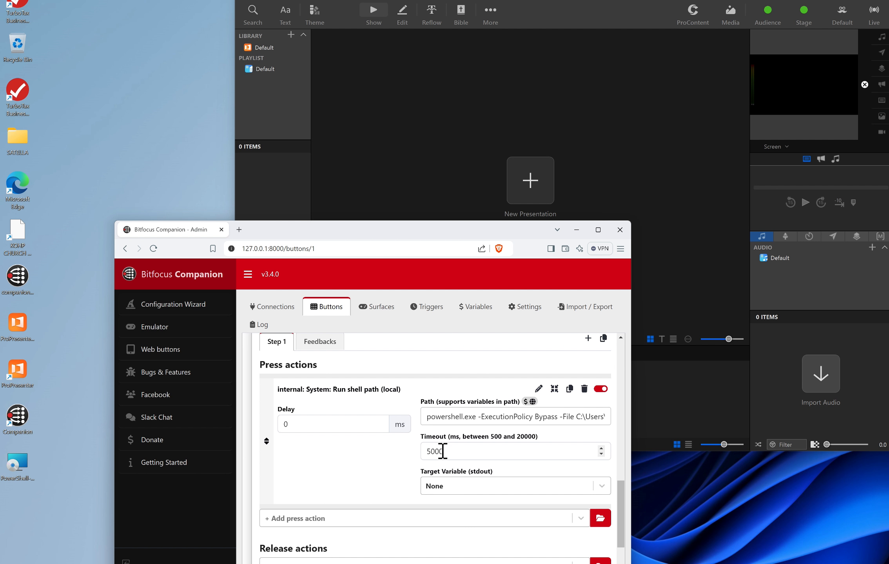
left_click_drag(431, 452, 405, 449)
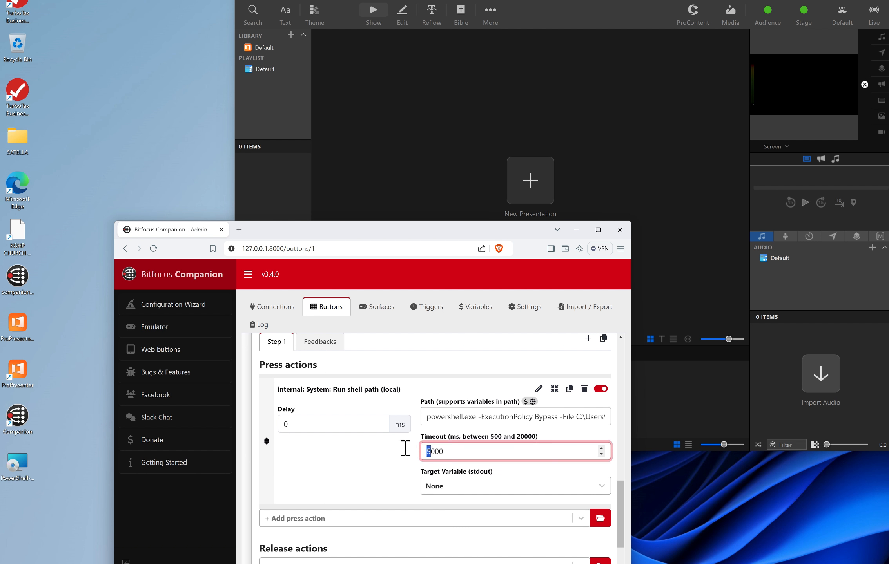
left_click(386, 478)
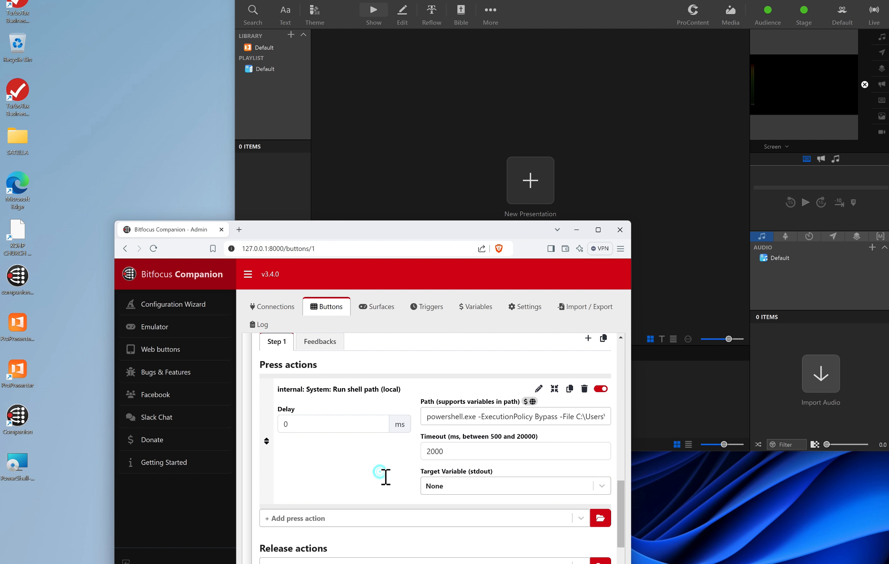
Step: Test the PP7-W button three more times, returning to Companion after each toggle of ProPresenter's audience screens
scroll(385, 477, "up", 5)
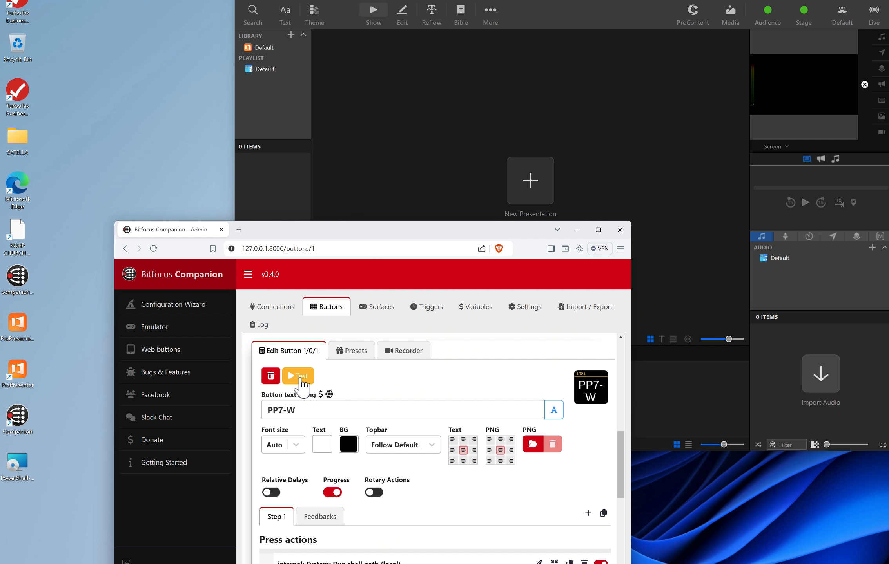
left_click(300, 379)
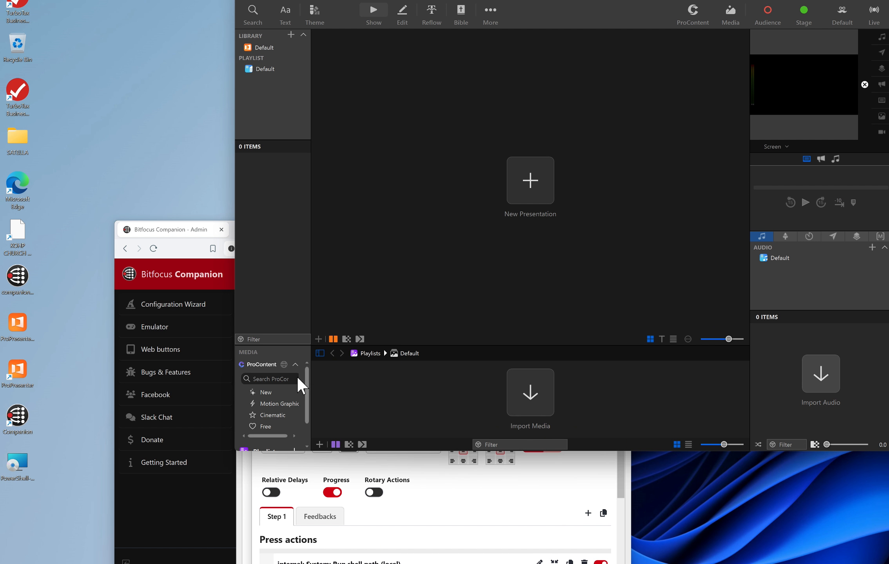
left_click(463, 509)
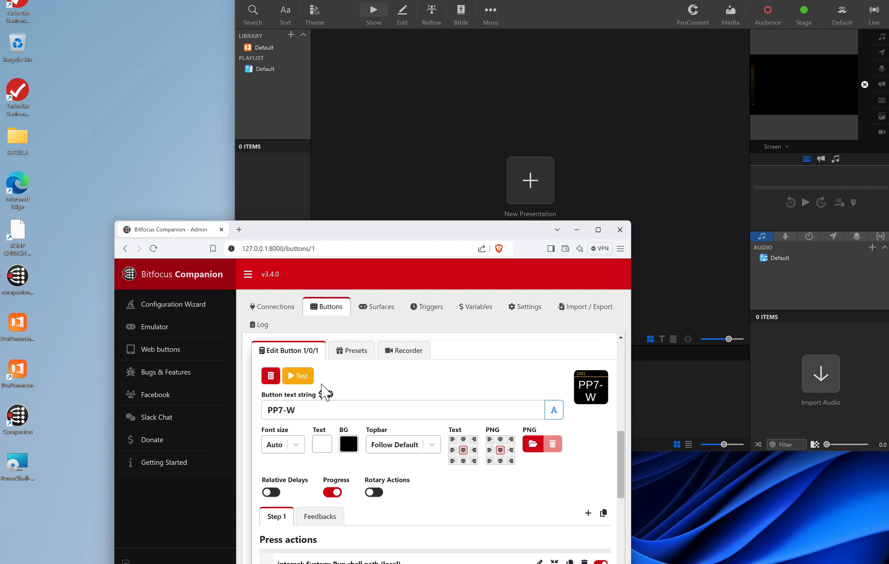
left_click(301, 377)
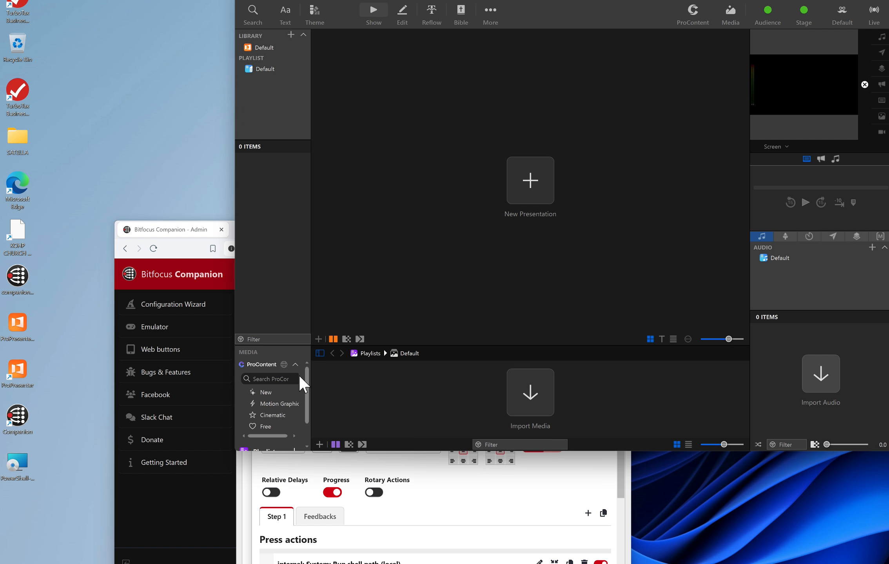
left_click(453, 511)
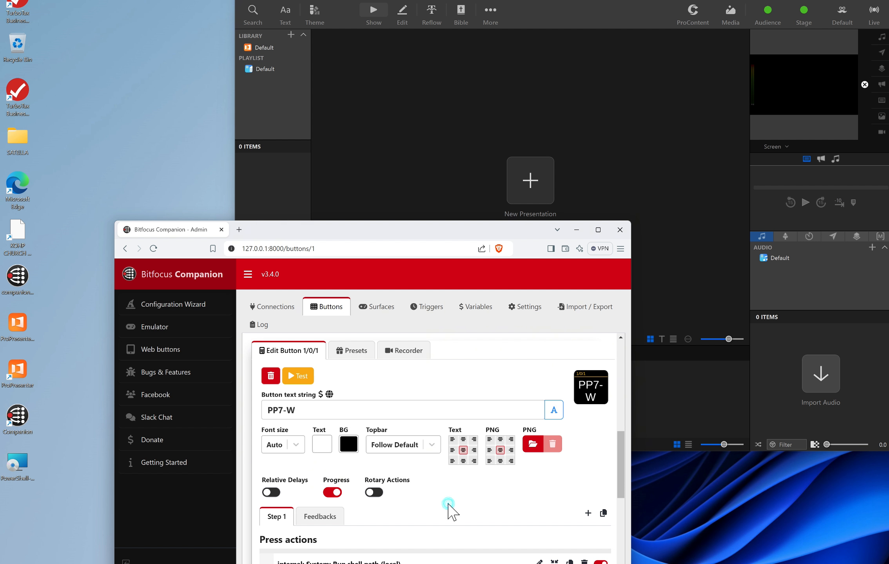
left_click(301, 378)
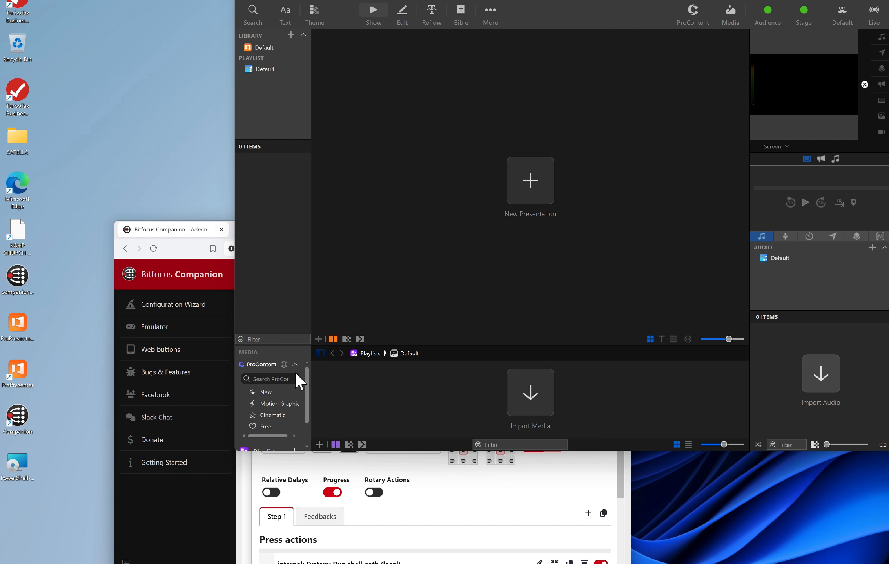
left_click(436, 496)
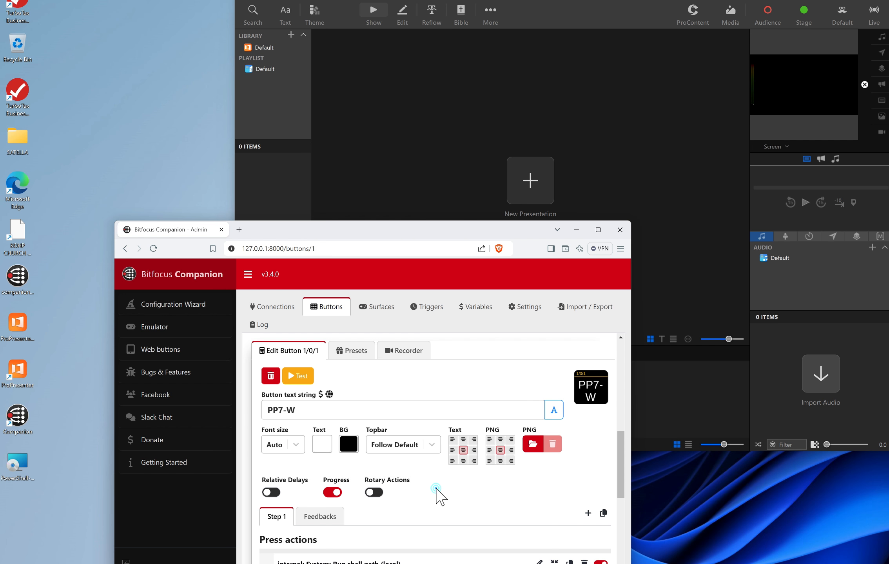
Step: Examine powershell.exe and the single spaces before -ExecutionPolicy, Bypass and -File in the Run shell path action's command
scroll(436, 497, "down", 5)
scroll(391, 314, "up", 1)
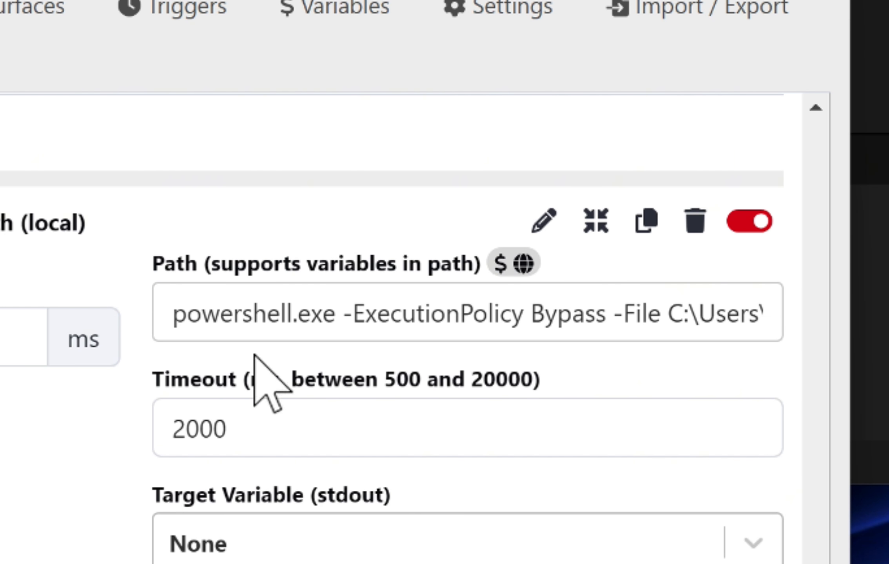
left_click(164, 314)
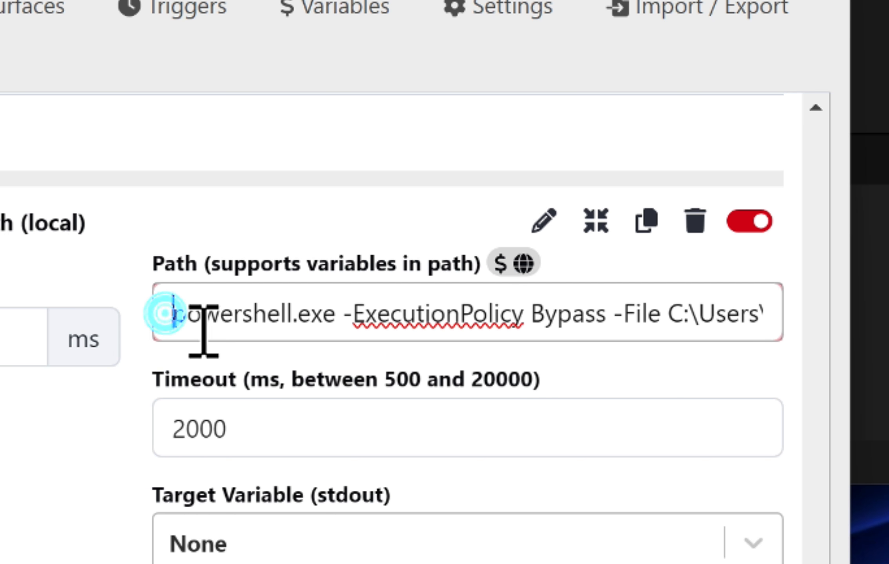
left_click_drag(336, 316, 164, 318)
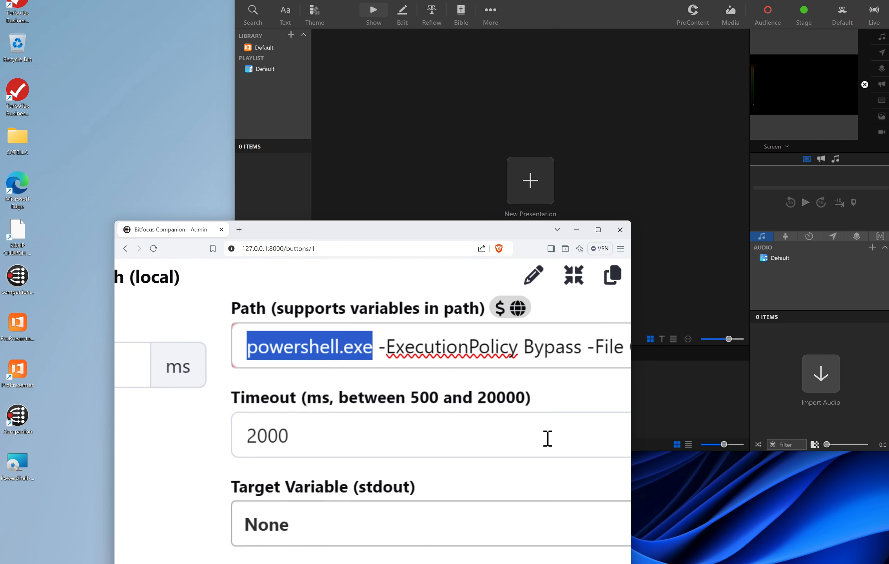
scroll(573, 442, "right", 5)
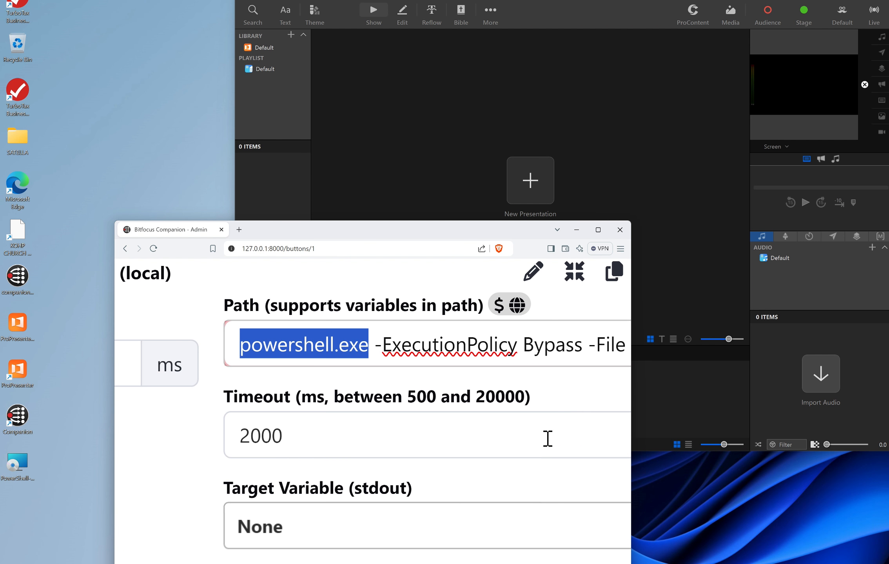
scroll(549, 437, "left", 2)
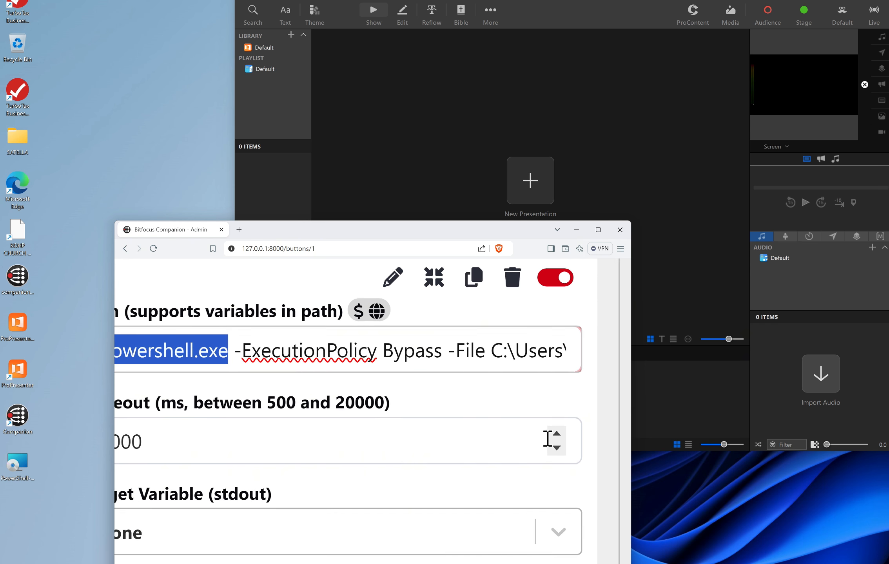
left_click(248, 355)
double_click(238, 354)
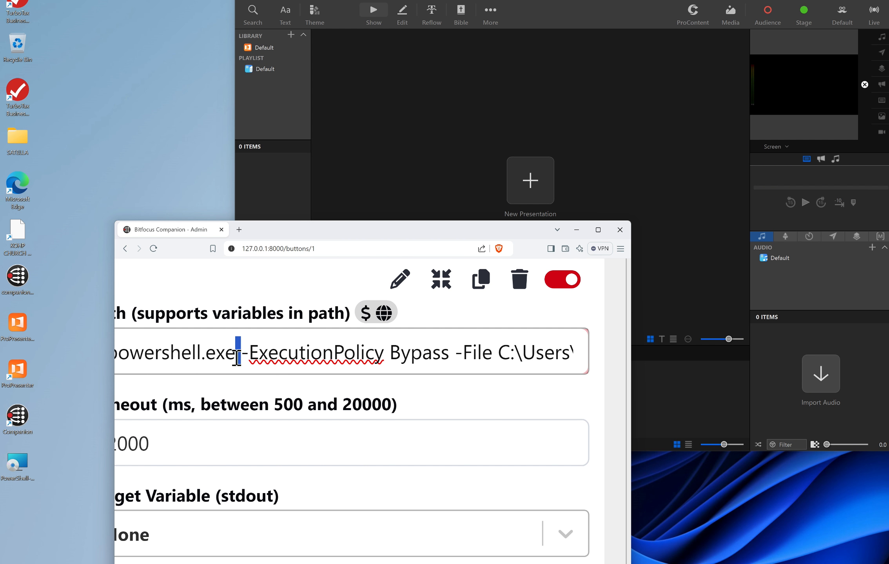
left_click(239, 355)
key("BackSpace")
double_click(387, 356)
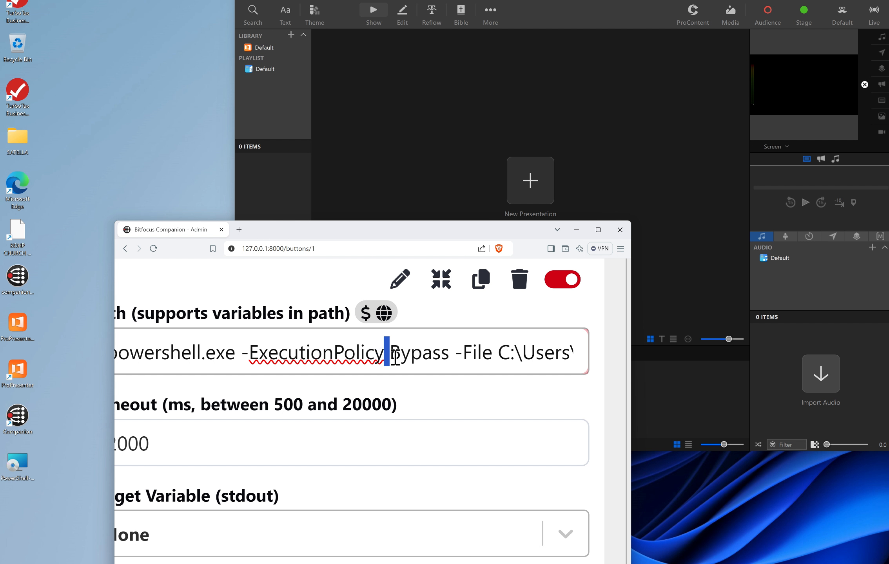
double_click(458, 357)
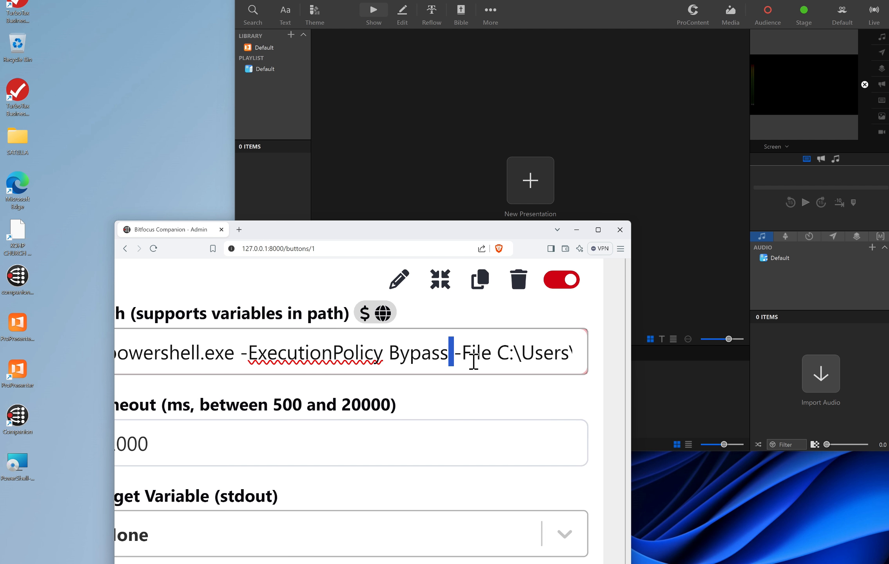
Step: Examine the space after -File and the full script path through ToggleAudienceScreens.ps1, checking for no trailing space
scroll(473, 362, "right", 1)
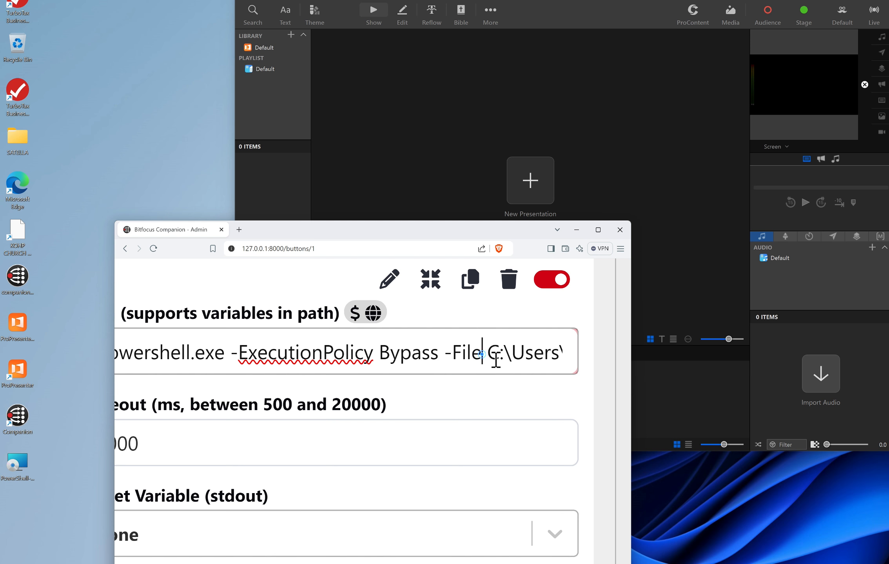
double_click(484, 357)
left_click(495, 357)
left_click_drag(496, 357, 606, 360)
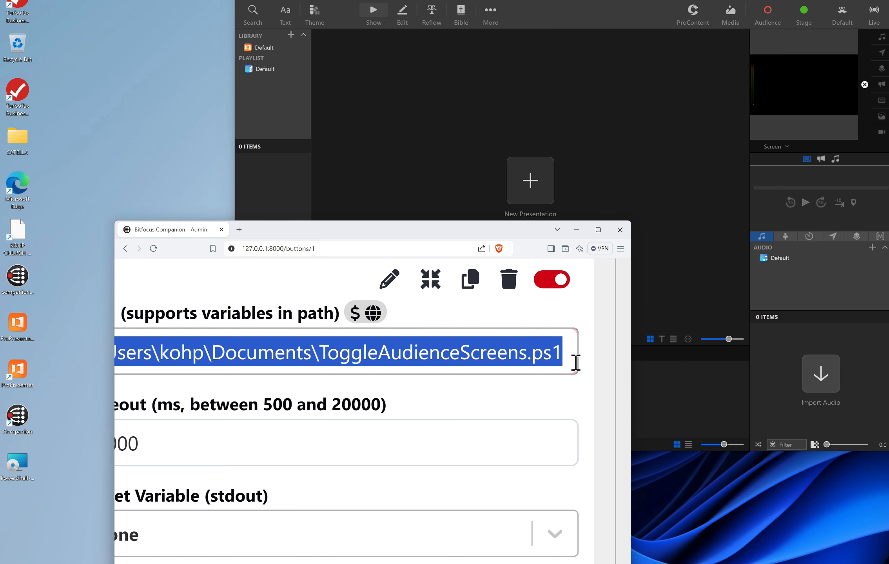
left_click(565, 357)
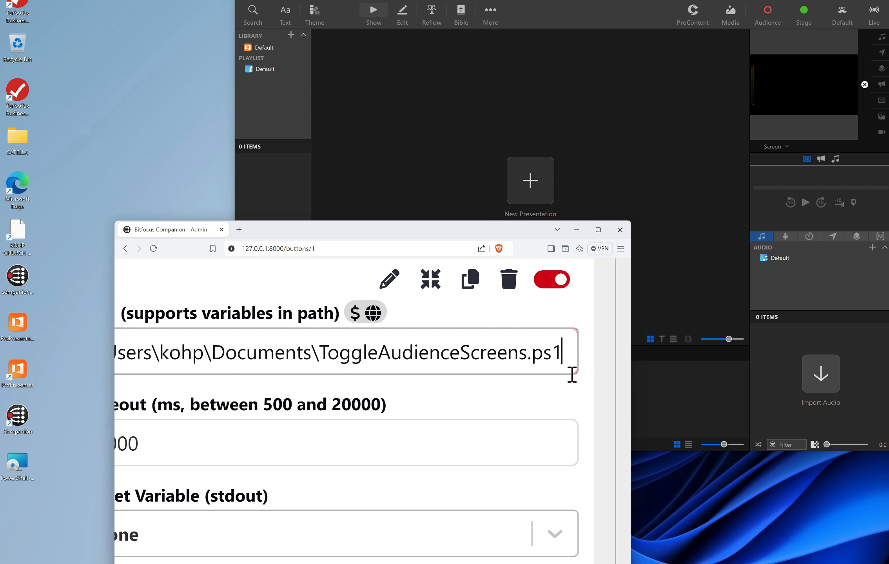
key("Left")
key("Right")
Step: Test the PP7-W button twice, checking ProPresenter's Audience indicator and returning to Companion after each toggle
key("ctrl+minus")
key("ctrl+minus")
key("ctrl+minus")
key("ctrl+minus")
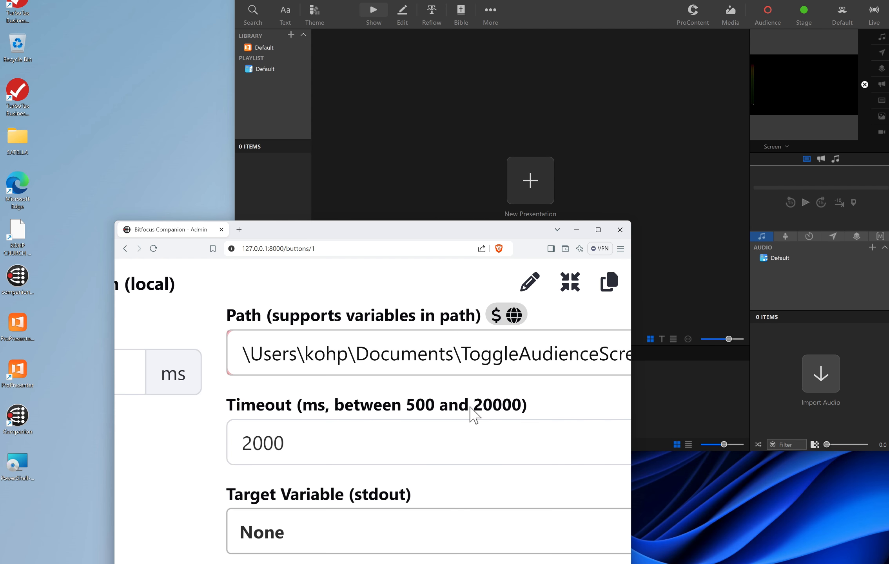
key("ctrl+minus")
key("ctrl+minus")
key("ctrl+minus")
key("ctrl+minus")
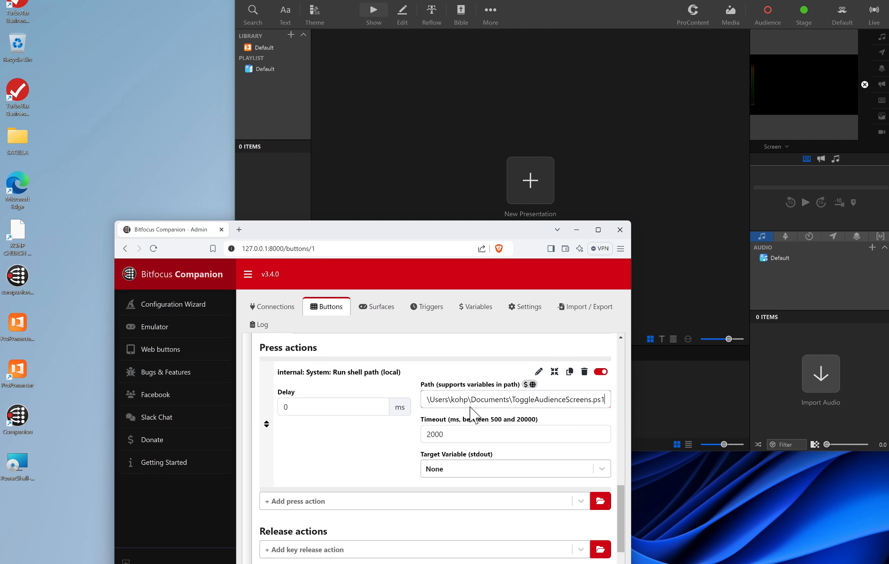
scroll(301, 474, "up", 8)
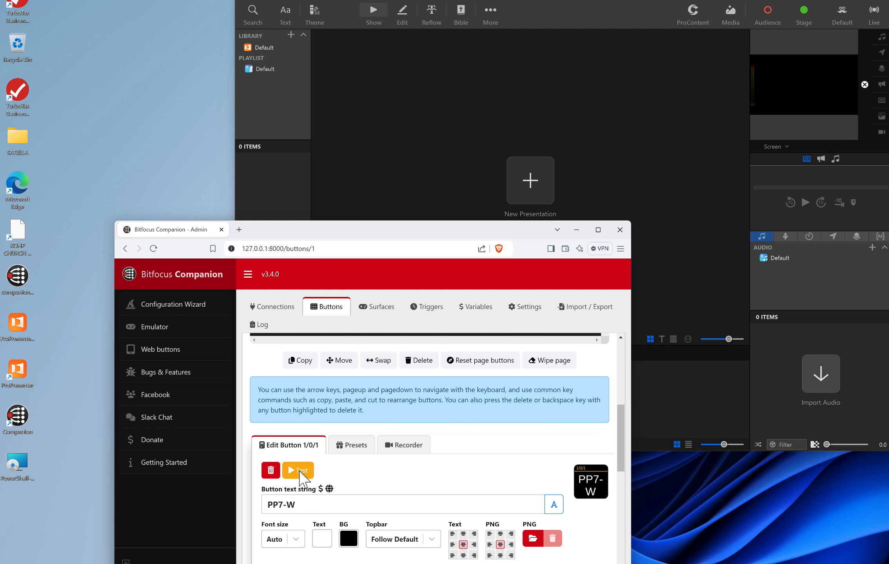
left_click(300, 472)
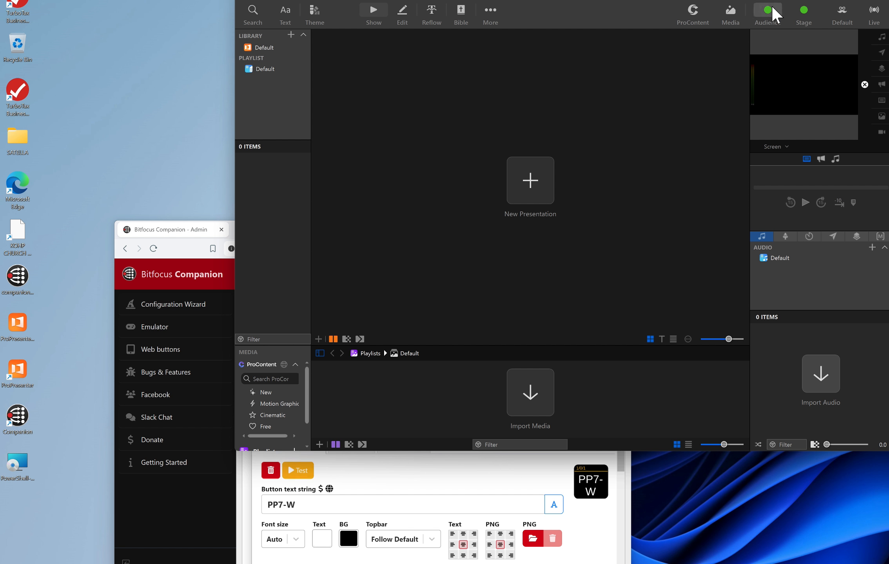
left_click(378, 482)
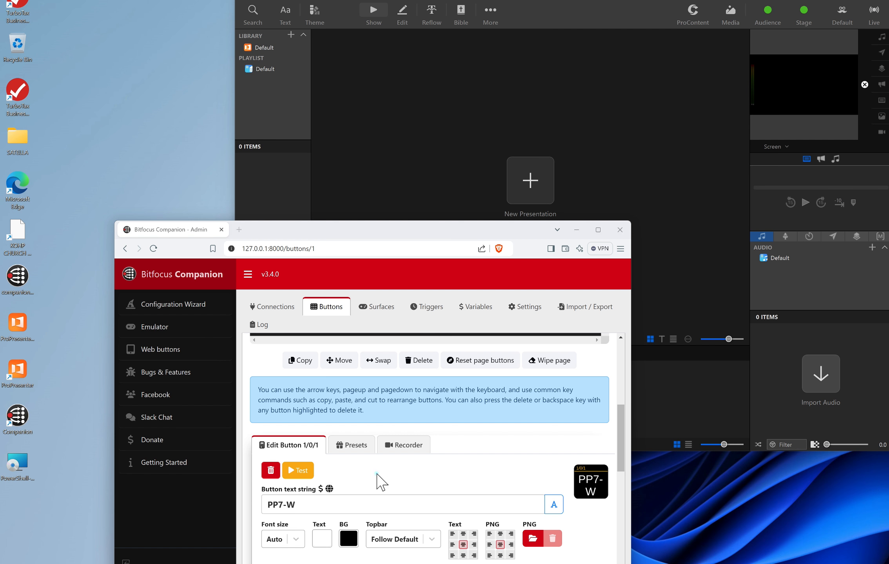
left_click(299, 472)
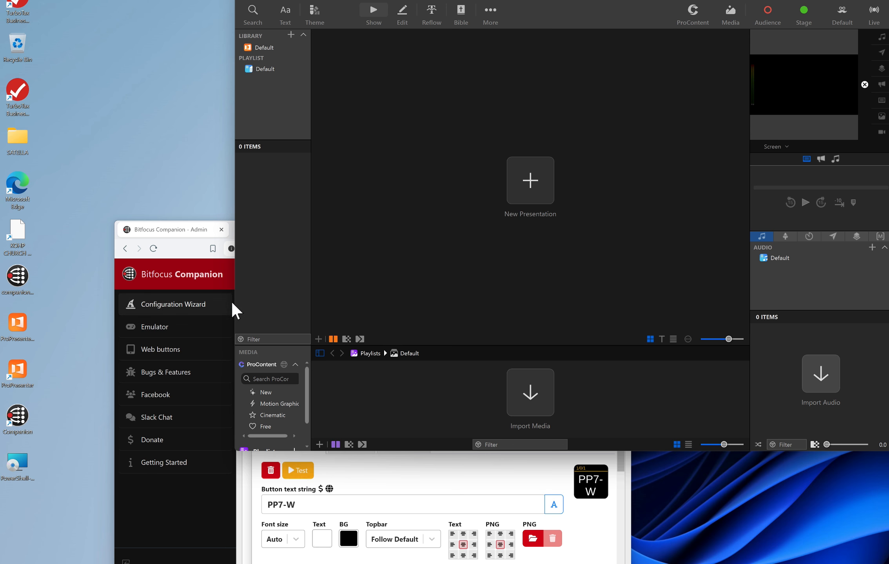
left_click(422, 486)
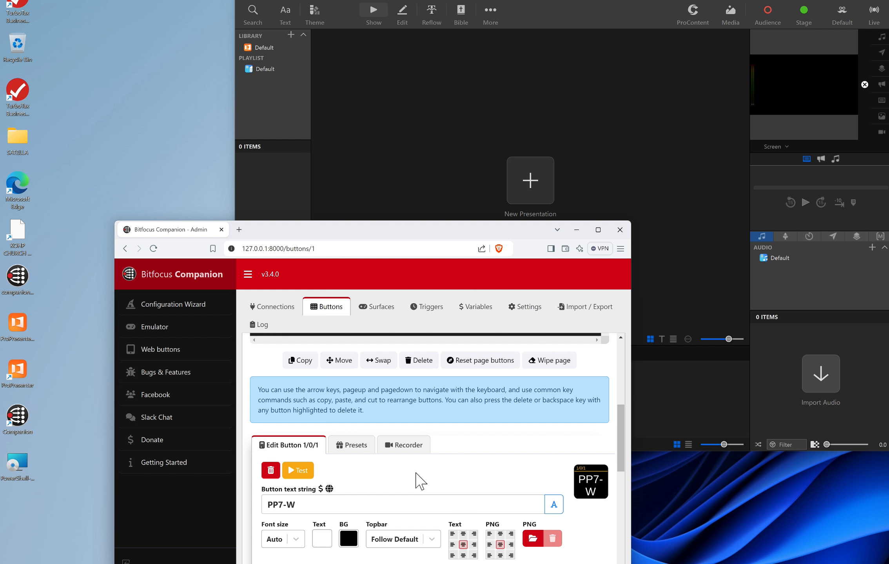